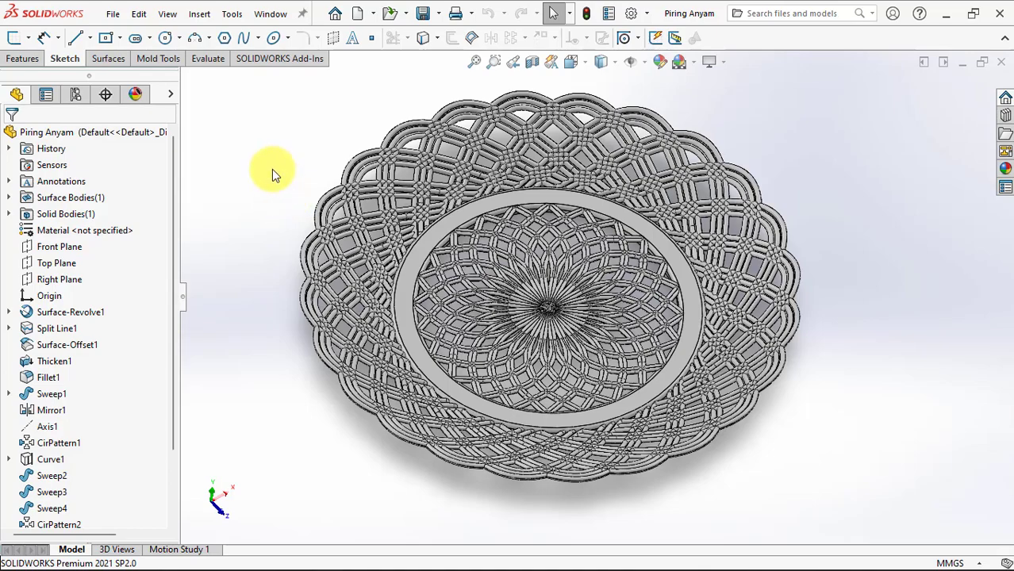
# Start a draft analysis of the plate, using the plate face as pull direction
pyautogui.moveTo(272, 169); pyautogui.dragTo(230, 143, button='middle')
pyautogui.click(154, 58)
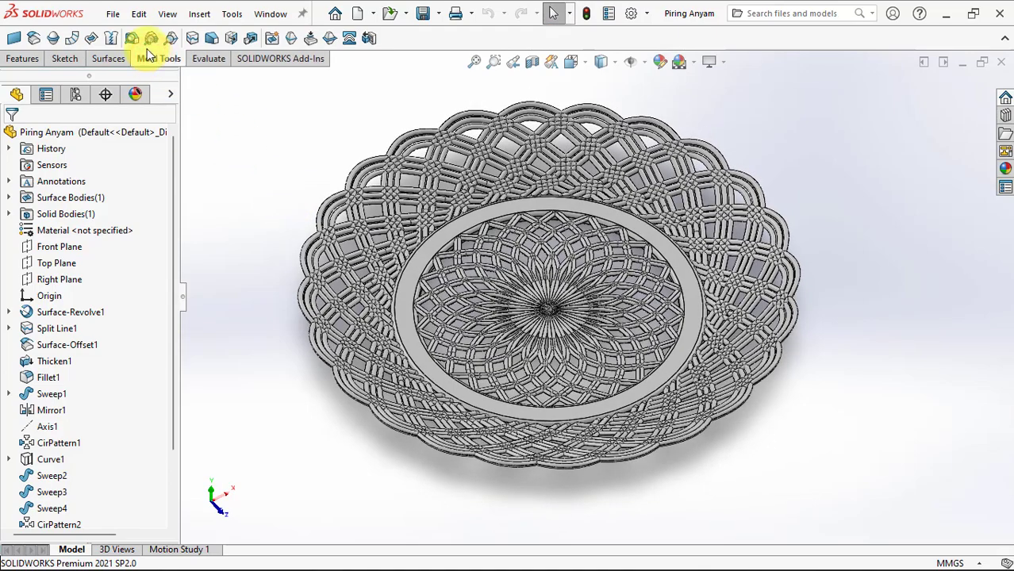
pyautogui.click(132, 39)
pyautogui.moveTo(244, 331); pyautogui.dragTo(281, 209, button='middle')
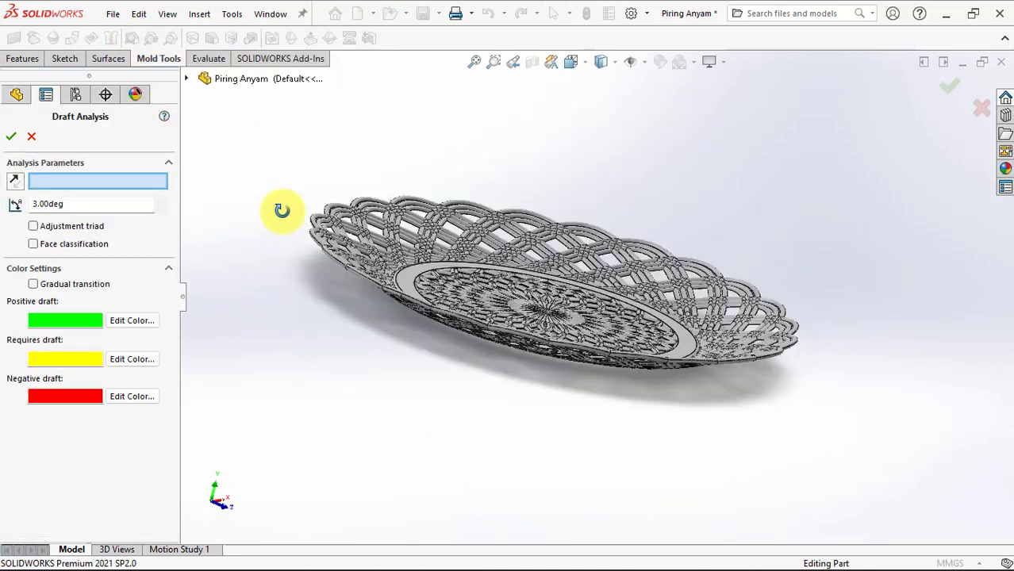
pyautogui.click(543, 306)
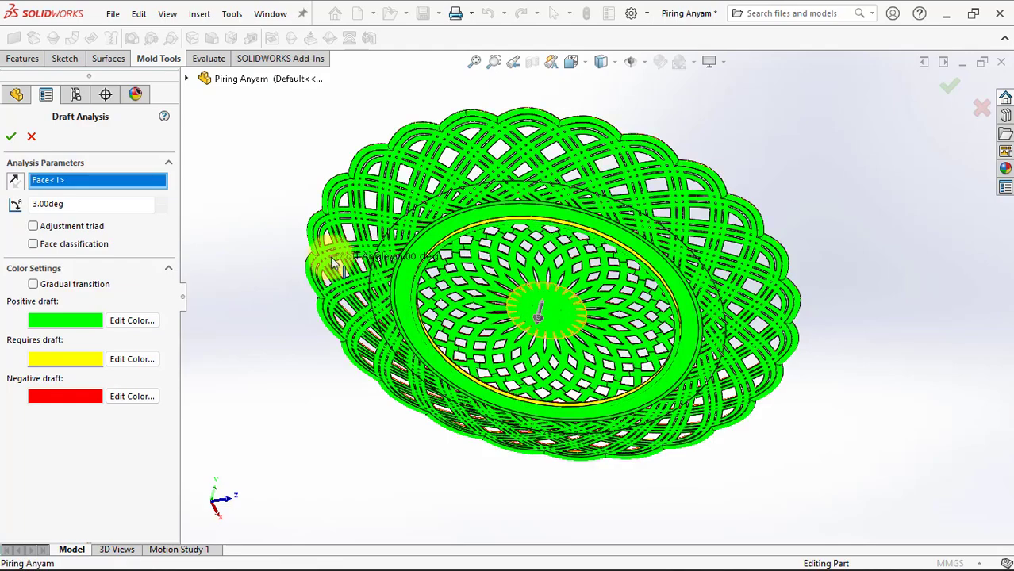
pyautogui.scroll(-5, 328, 256)
pyautogui.moveTo(516, 287); pyautogui.dragTo(471, 291, button='middle')
pyautogui.scroll(3, 470, 290)
# Lower the test draft angle to 1.00deg, inspect the draft areas, then close the analysis
pyautogui.click(161, 209)
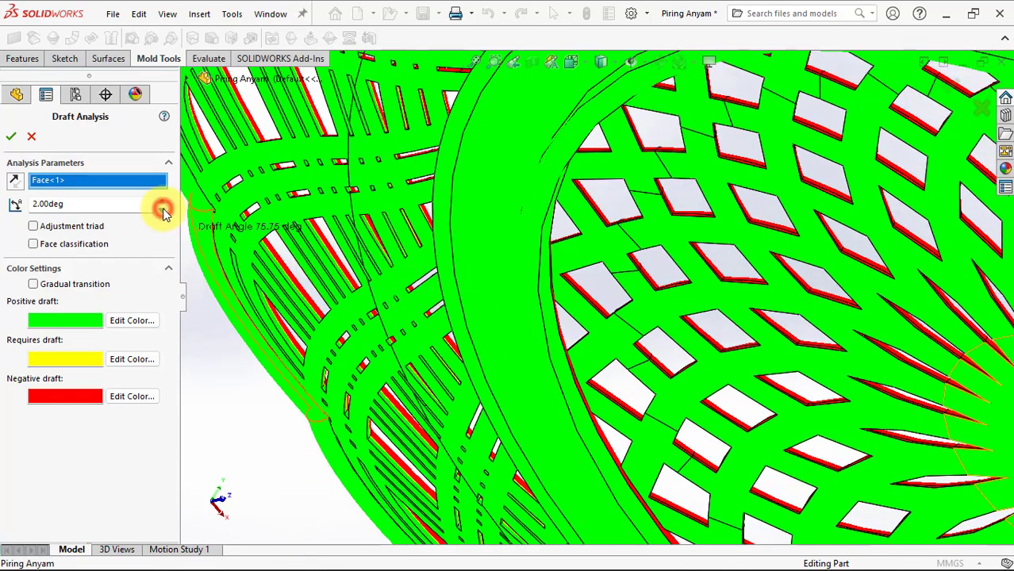
pyautogui.click(161, 209)
pyautogui.scroll(-5, 576, 285)
pyautogui.moveTo(576, 286)
pyautogui.mouseDown(button='middle')
pyautogui.moveTo(481, 297)
pyautogui.moveTo(477, 321)
pyautogui.moveTo(452, 314)
pyautogui.mouseUp(button='middle')
pyautogui.scroll(2, 474, 325)
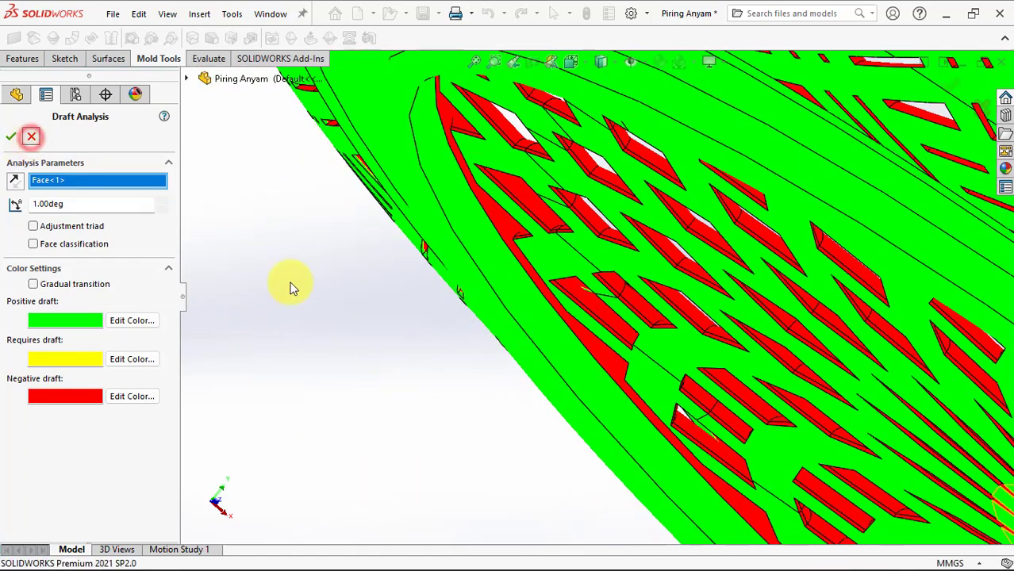
pyautogui.hotkey('ctrl', '7')
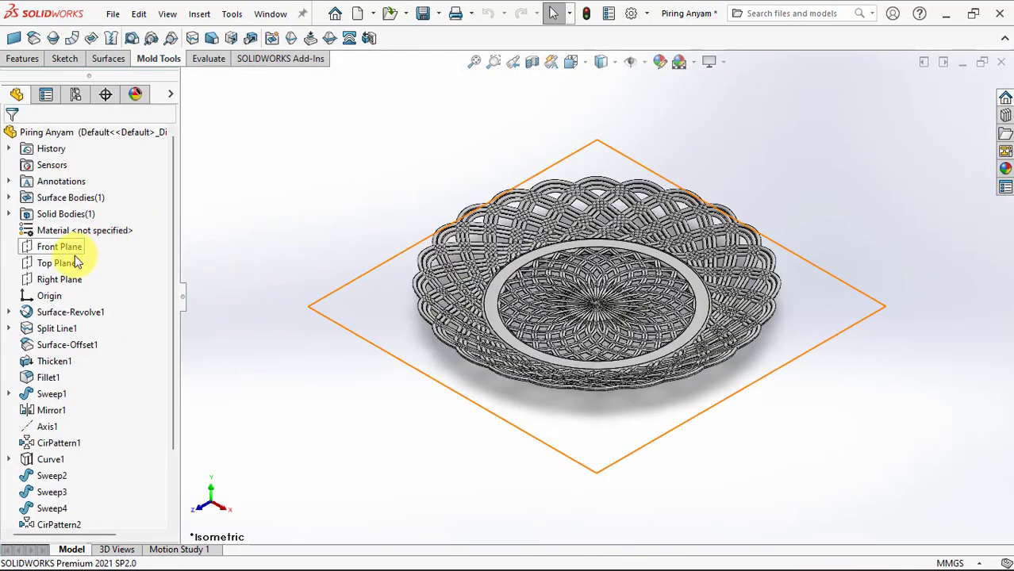
# Start a new sketch on the Front Plane and orbit to a tilted 3D view
pyautogui.click(63, 247)
pyautogui.click(76, 230)
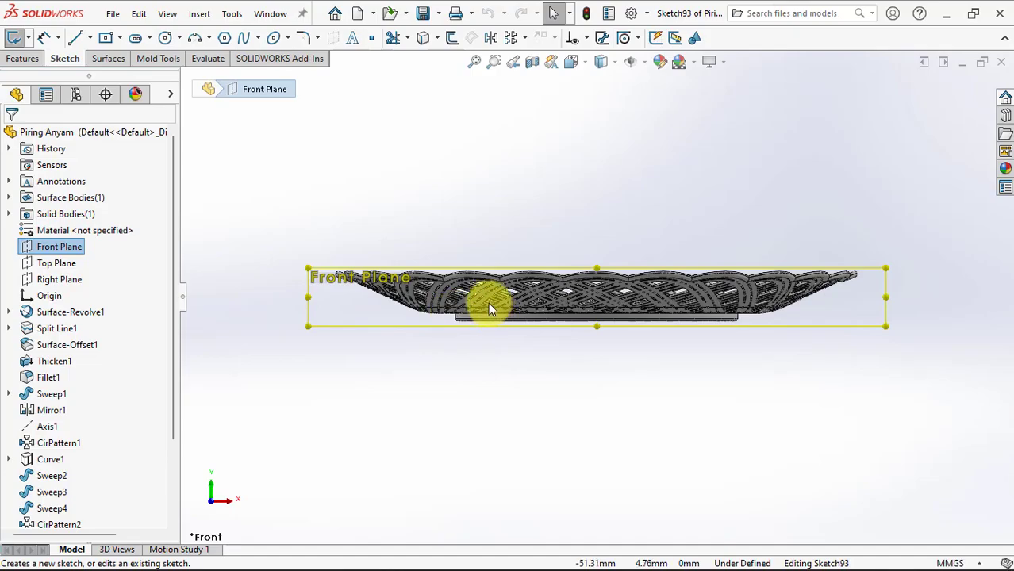
pyautogui.scroll(-5, 488, 302)
pyautogui.moveTo(468, 331); pyautogui.dragTo(559, 251, button='middle')
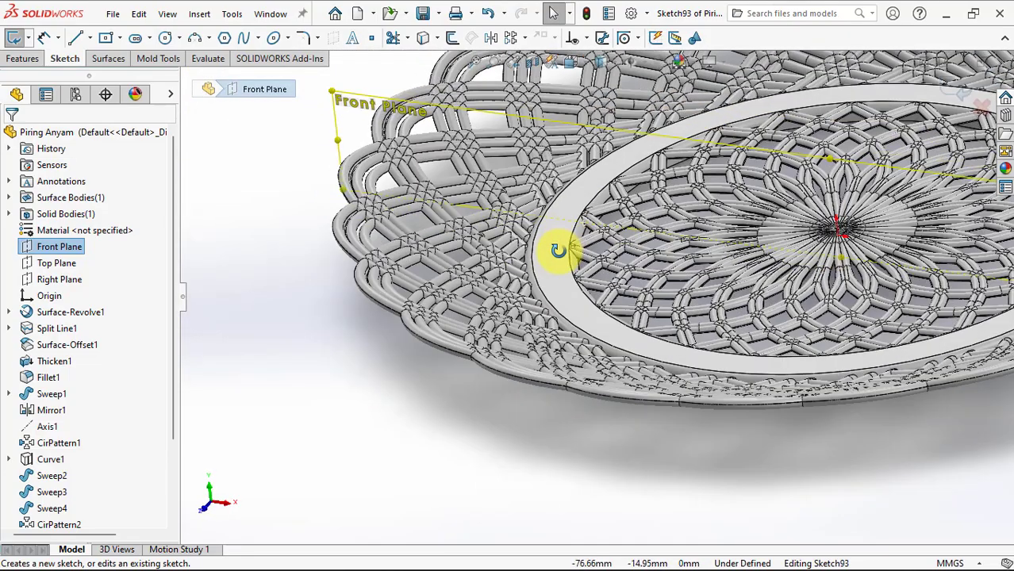
pyautogui.scroll(-5, 613, 210)
# Convert the inner ring's edges into the sketch
pyautogui.click(422, 38)
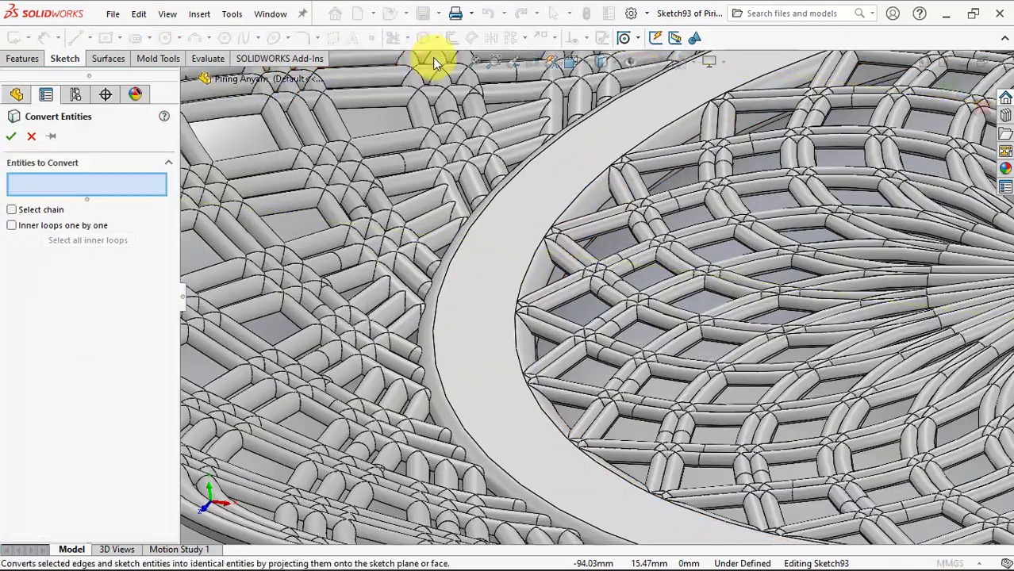
pyautogui.click(571, 198)
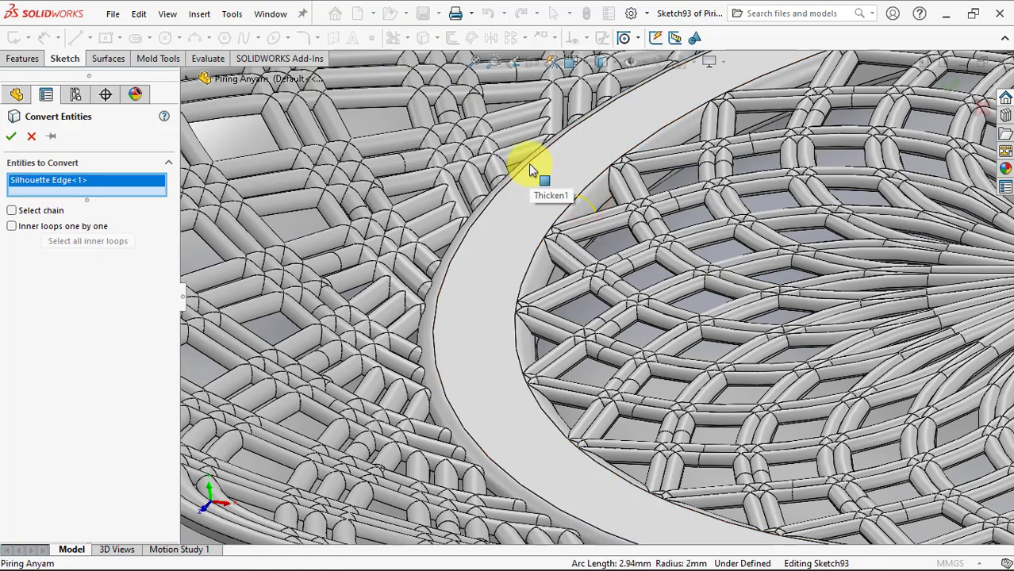
pyautogui.click(531, 171)
pyautogui.moveTo(534, 177)
pyautogui.mouseDown(button='middle')
pyautogui.moveTo(550, 150)
pyautogui.moveTo(614, 248)
pyautogui.mouseUp(button='middle')
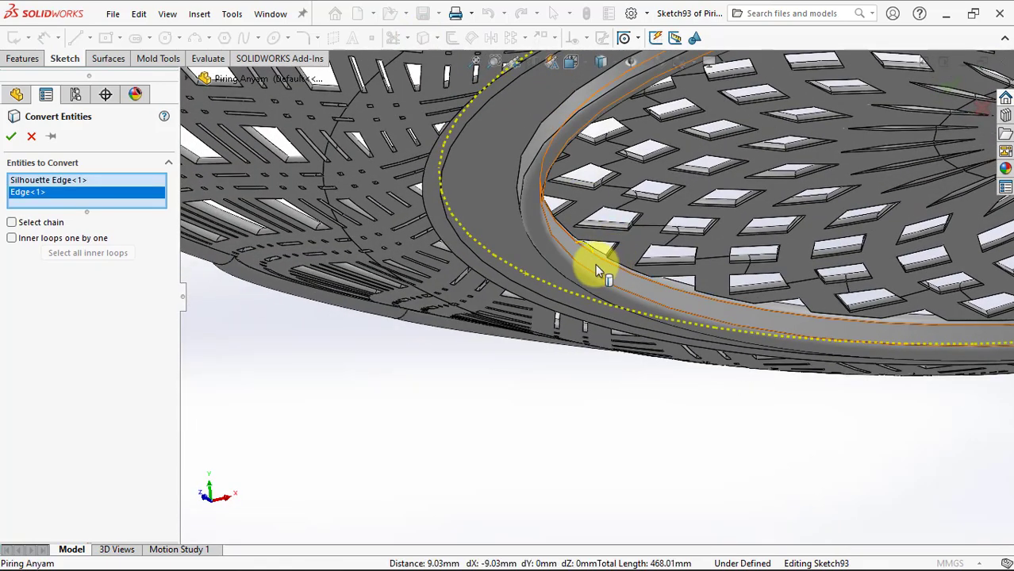
pyautogui.click(597, 267)
pyautogui.rightClick(596, 268)
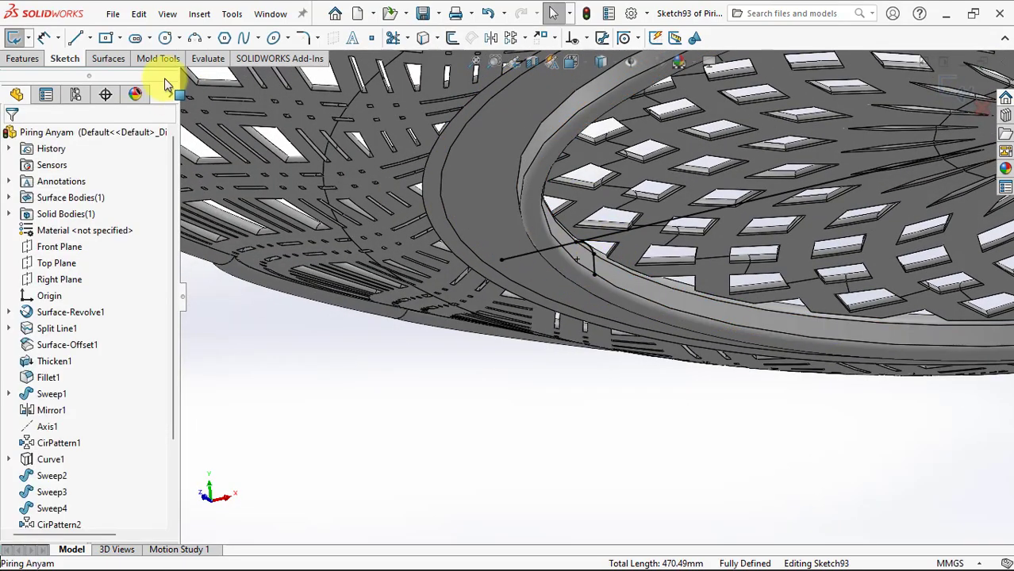
pyautogui.click(393, 38)
# Corner-trim the two ring-profile lines so they meet at a corner
pyautogui.click(24, 274)
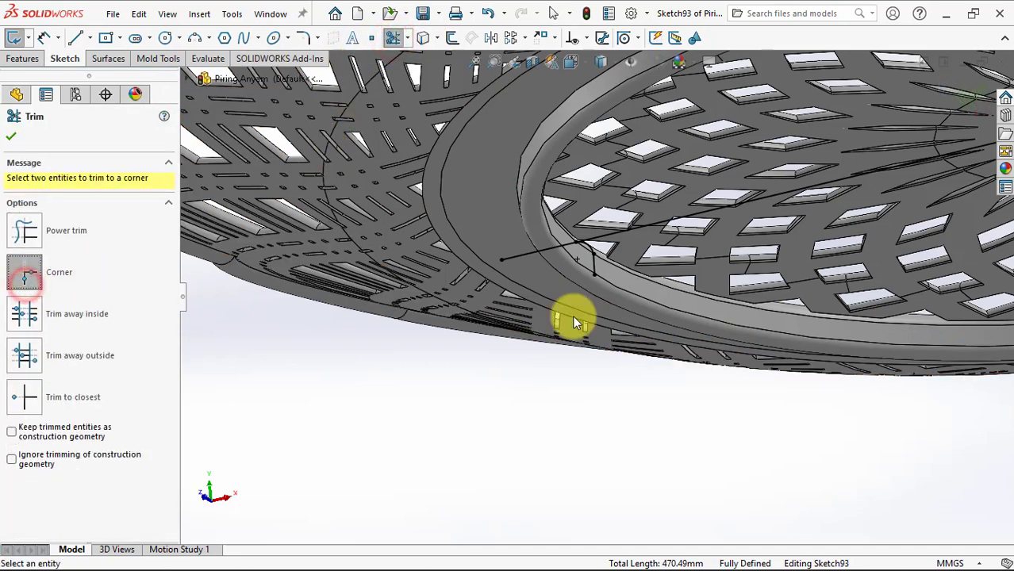
pyautogui.scroll(-5, 573, 318)
pyautogui.scroll(-3, 614, 250)
pyautogui.click(528, 301)
pyautogui.click(455, 260)
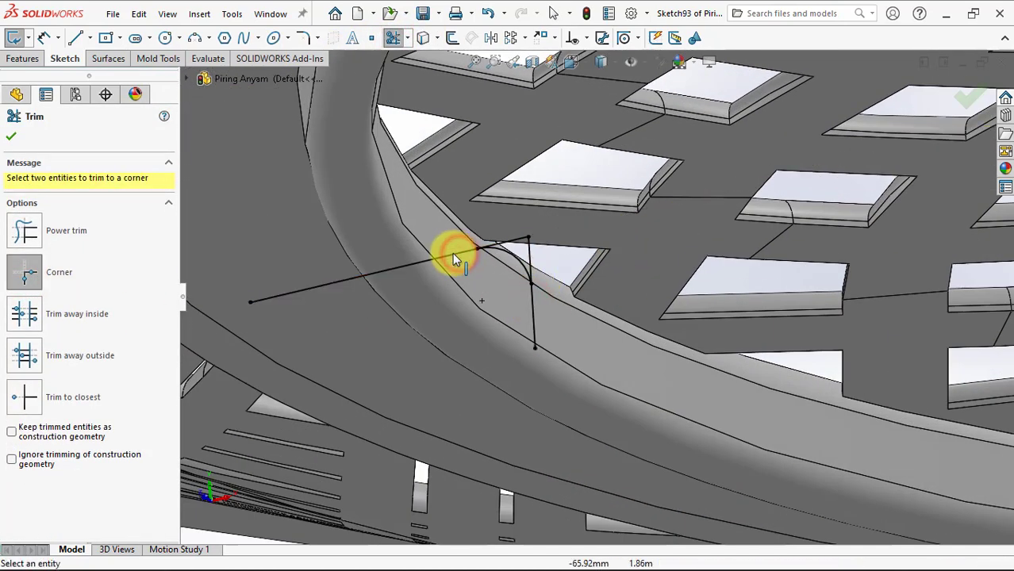
# Draw a 3-point arc rounding the profile corner
pyautogui.click(201, 41)
pyautogui.scroll(-3, 508, 254)
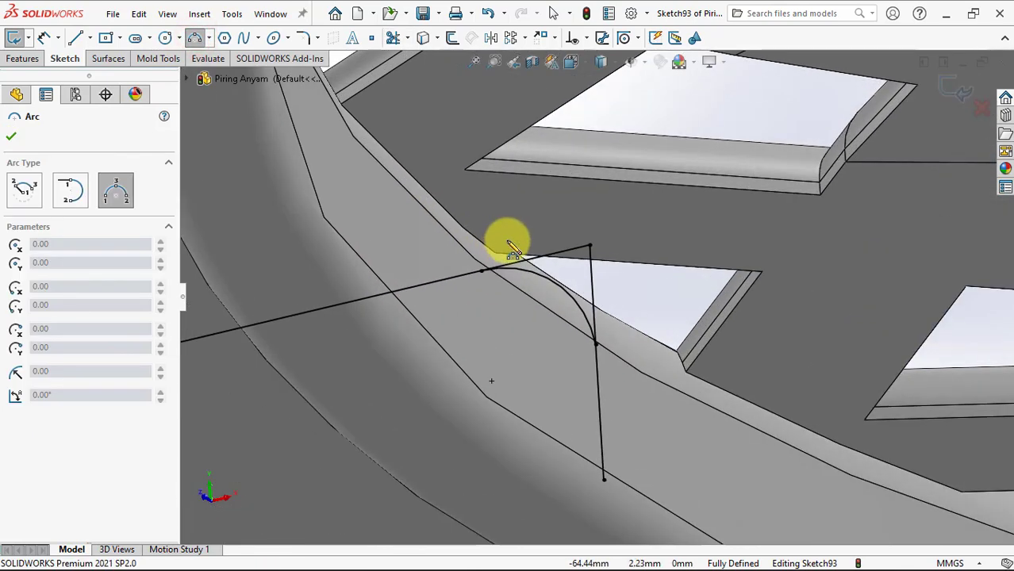
pyautogui.click(596, 305)
pyautogui.click(537, 259)
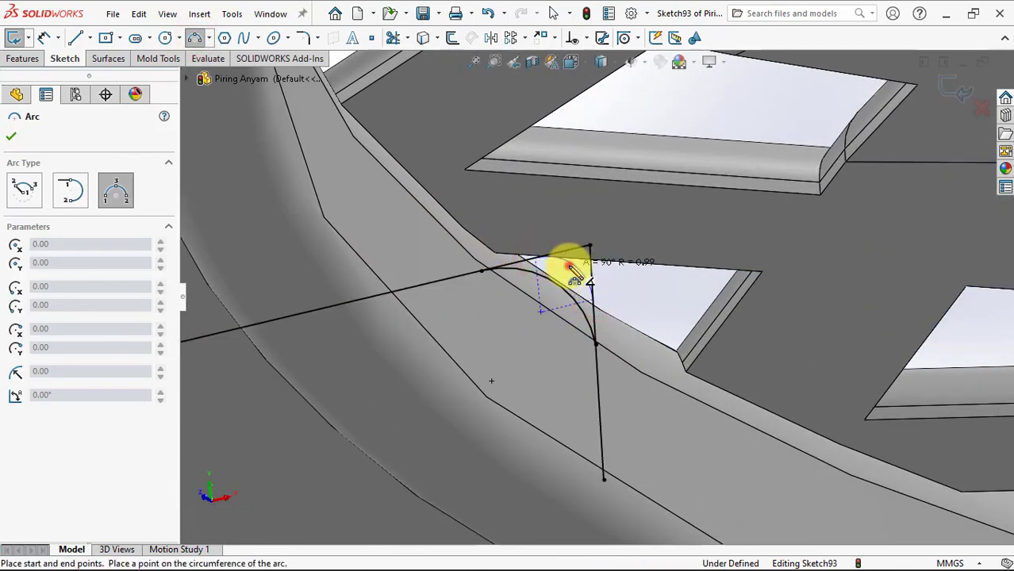
pyautogui.click(573, 270)
pyautogui.press('Escape')
# Make the corner arc tangent to the vertical line
pyautogui.click(594, 303)
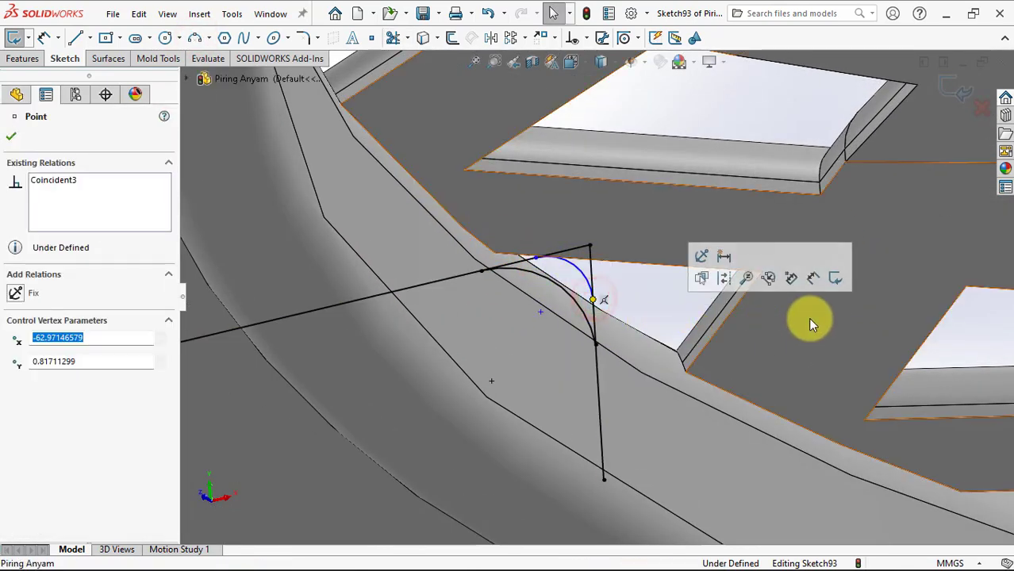
pyautogui.keyDown('ctrl'); pyautogui.click(825, 325); pyautogui.keyUp('ctrl')
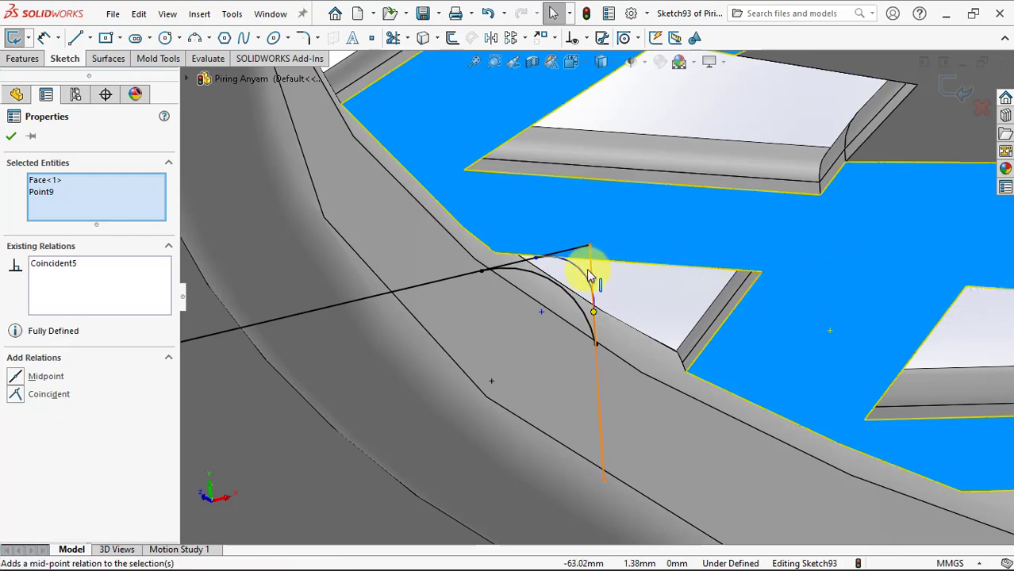
pyautogui.click(580, 272)
pyautogui.click(589, 274)
pyautogui.keyDown('ctrl'); pyautogui.click(579, 269); pyautogui.keyUp('ctrl')
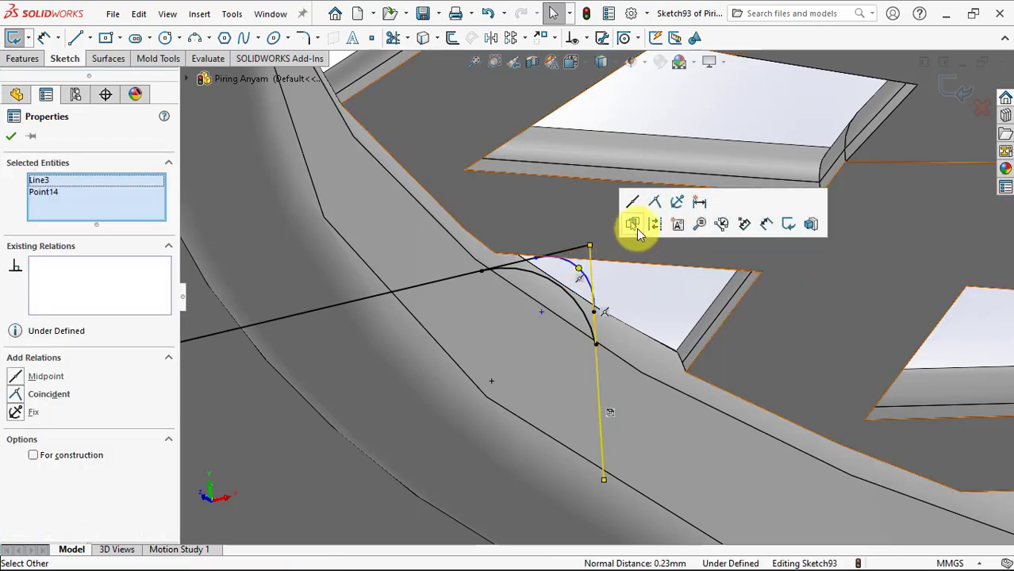
pyautogui.click(635, 299)
pyautogui.click(577, 276)
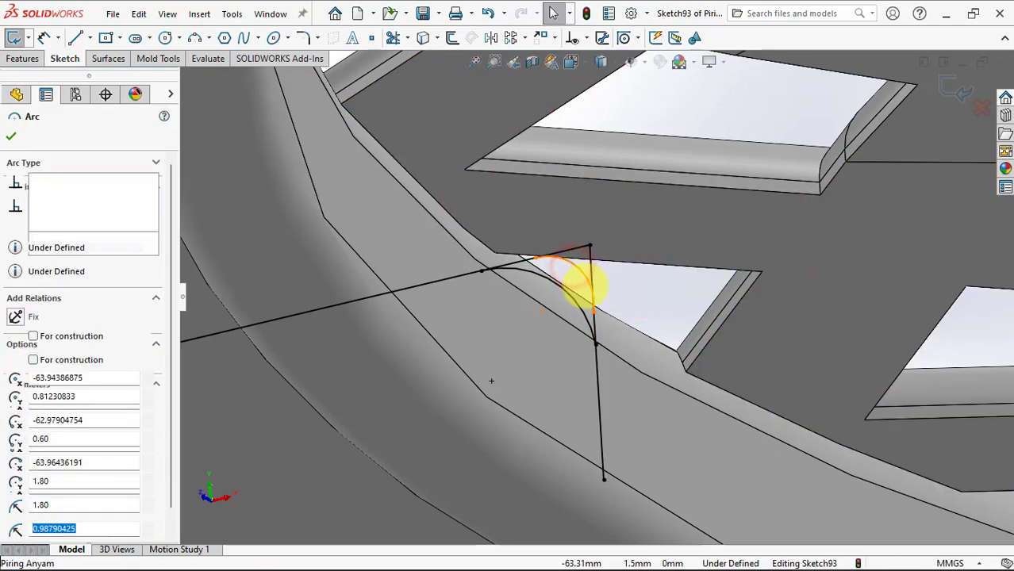
pyautogui.keyDown('ctrl'); pyautogui.click(595, 373); pyautogui.keyUp('ctrl')
pyautogui.click(640, 317)
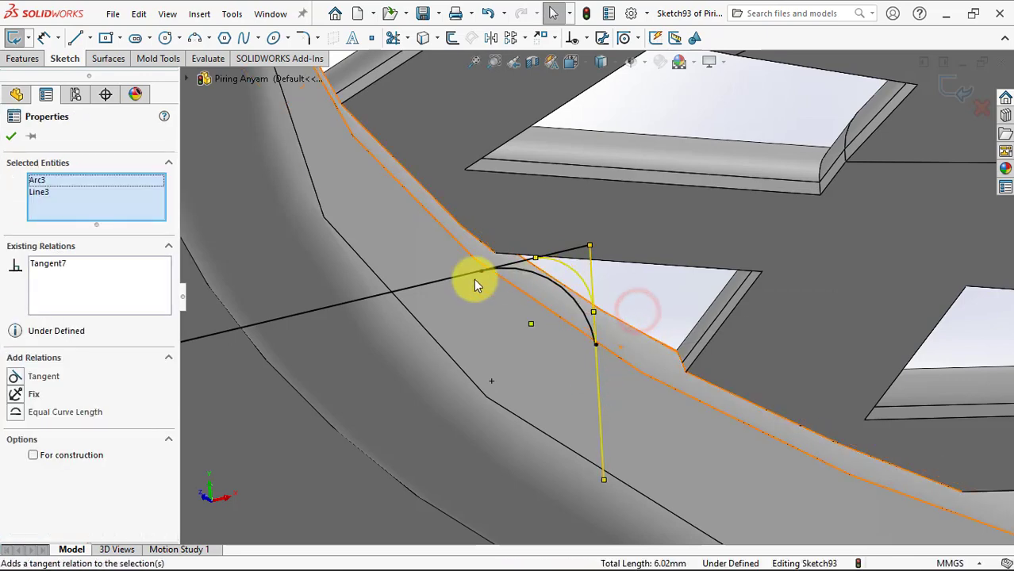
# Make the corner arc tangent to the long slanted line
pyautogui.click(446, 278)
pyautogui.click(561, 268)
pyautogui.keyDown('ctrl'); pyautogui.click(556, 253); pyautogui.keyUp('ctrl')
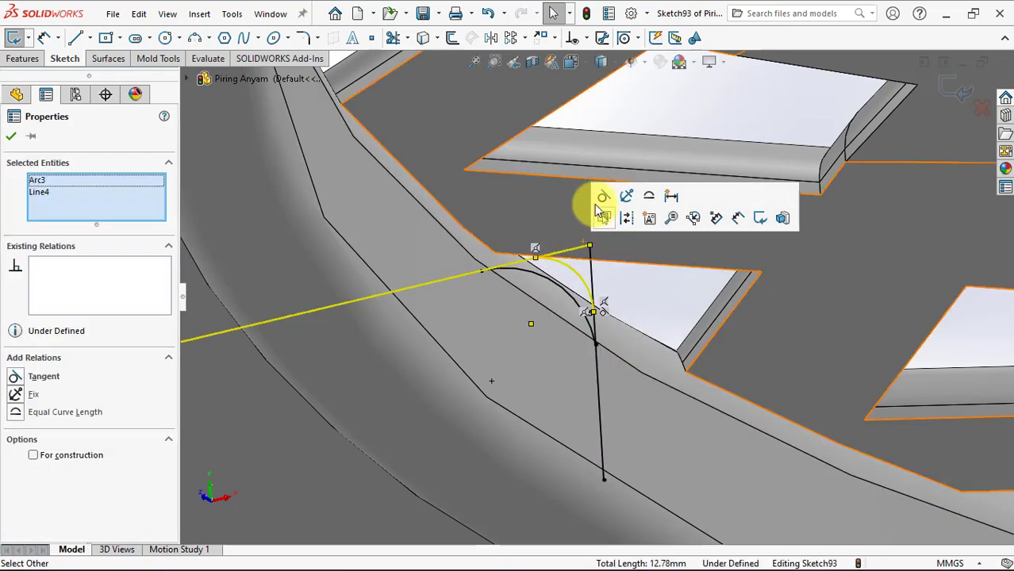
pyautogui.click(600, 199)
pyautogui.press('Escape')
# Trim to closest the leftover parts of the long line and vertical line
pyautogui.click(394, 37)
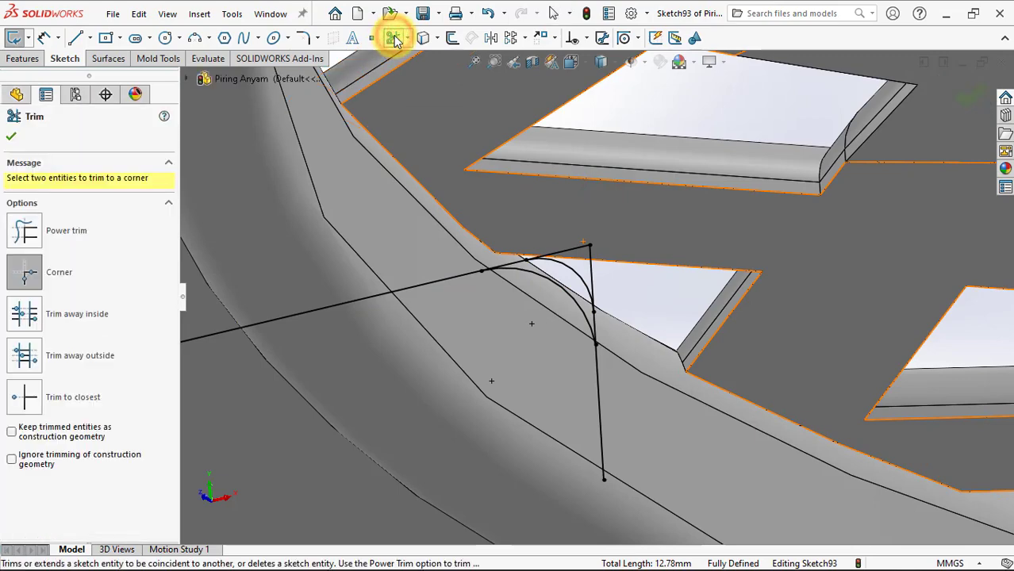
pyautogui.click(23, 407)
pyautogui.click(401, 287)
pyautogui.click(598, 387)
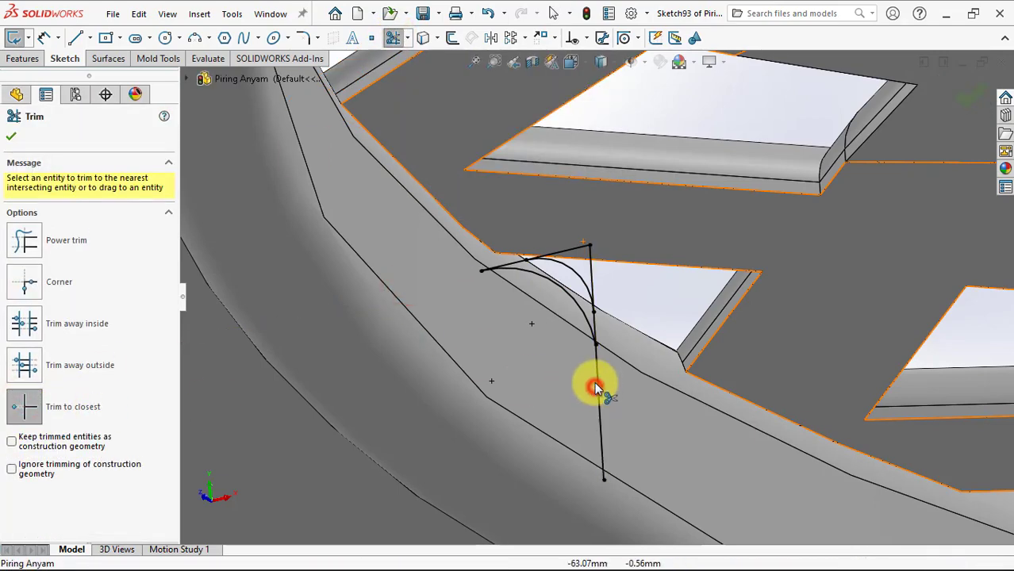
pyautogui.scroll(2, 573, 262)
pyautogui.scroll(6, 572, 258)
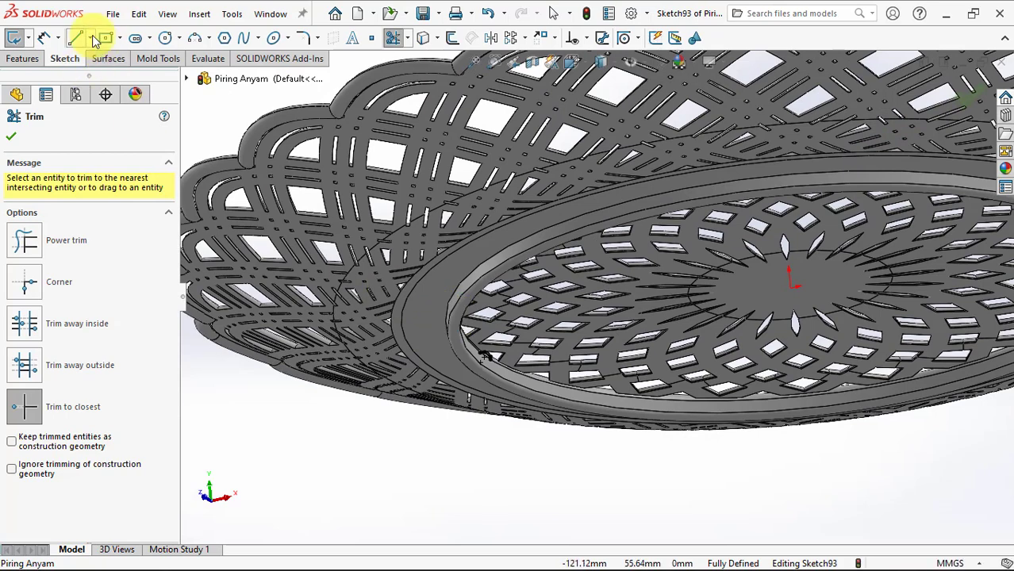
# Draw a short vertical centerline at the plate centre
pyautogui.click(89, 38)
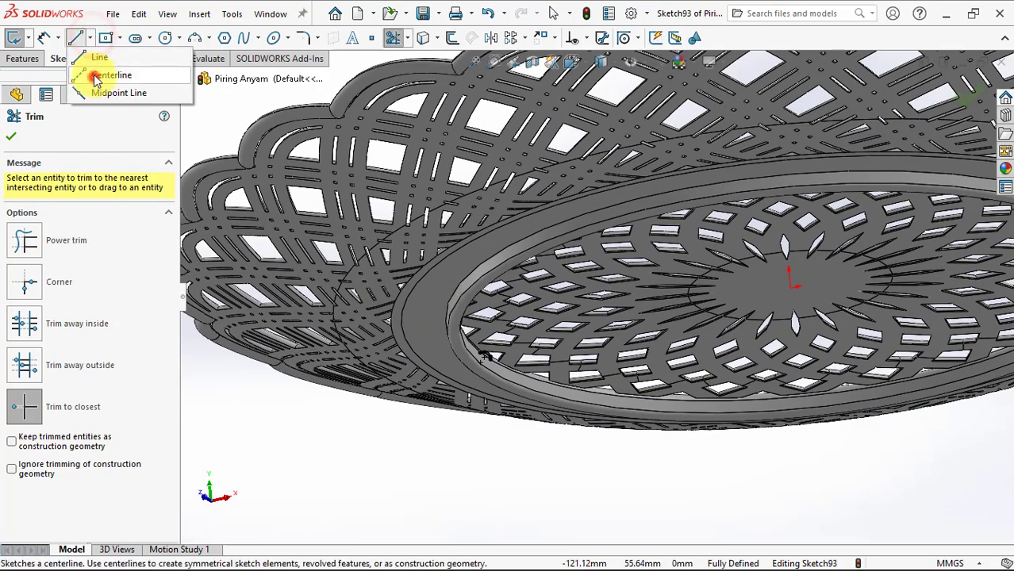
pyautogui.click(103, 68)
pyautogui.click(790, 289)
pyautogui.click(792, 298)
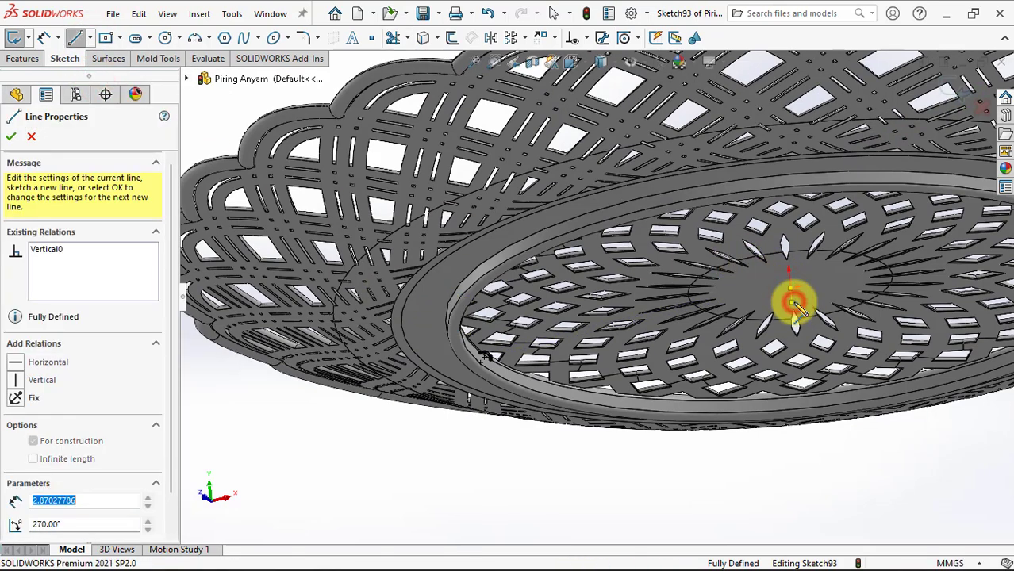
pyautogui.rightClick(781, 310)
pyautogui.click(817, 311)
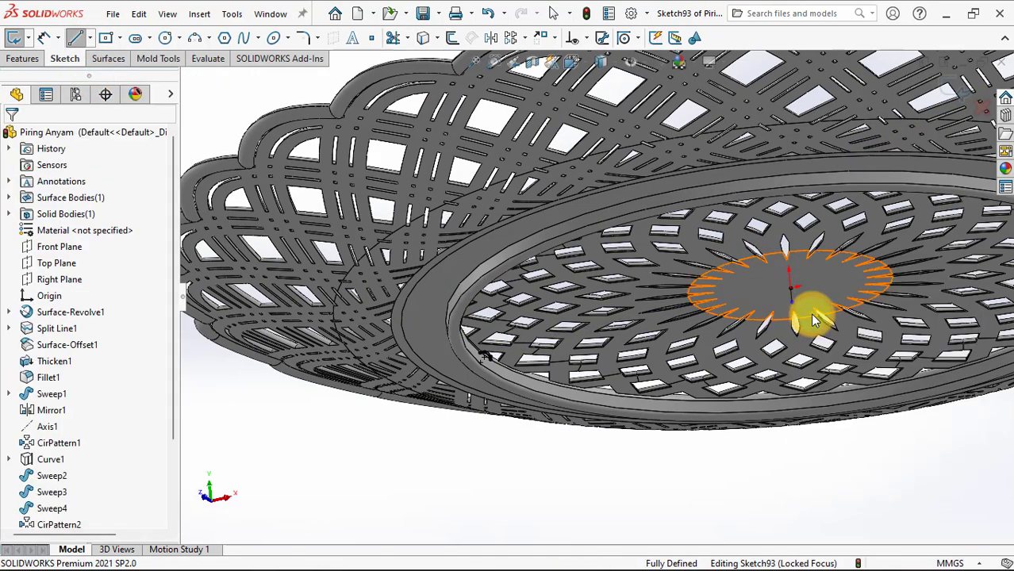
# Revolve the ring profile 360deg Blind about the centerline, merged into the plate
pyautogui.click(32, 64)
pyautogui.click(33, 41)
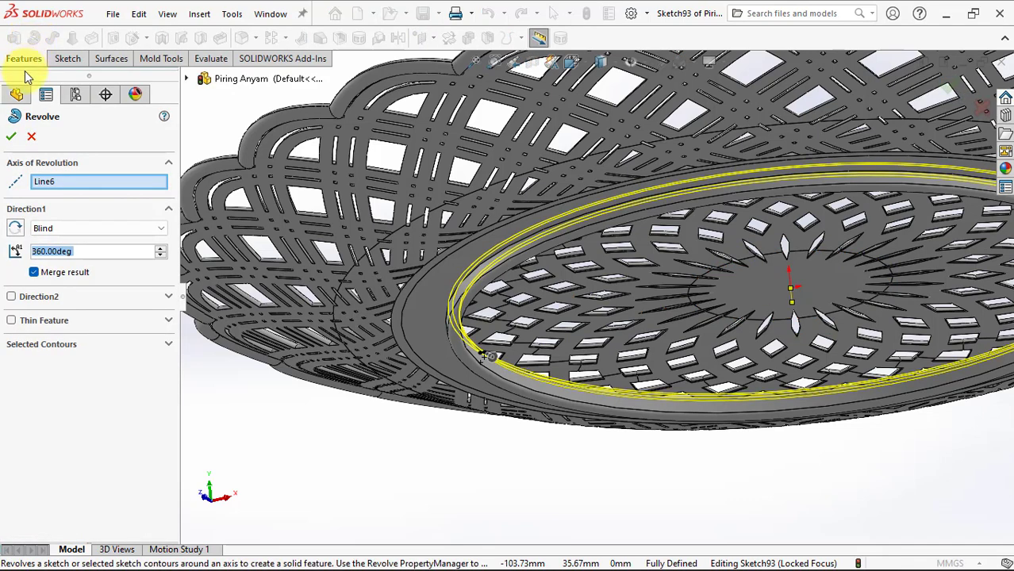
pyautogui.click(11, 138)
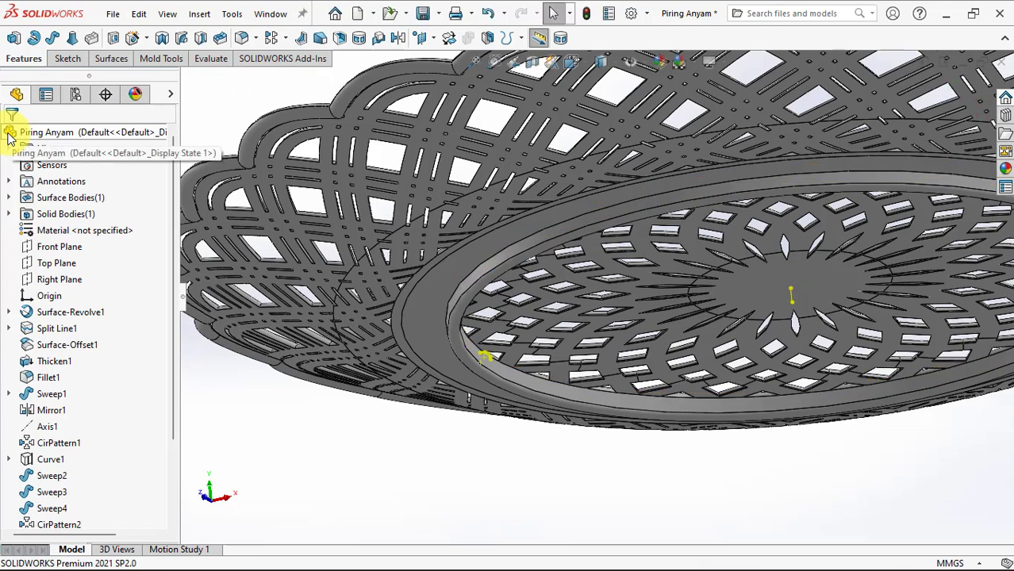
pyautogui.click(155, 64)
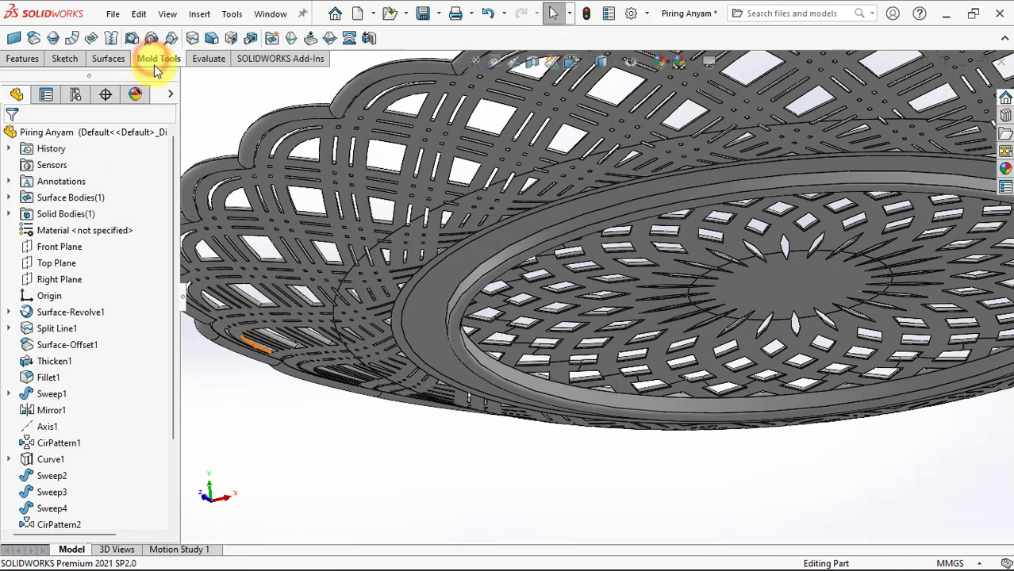
pyautogui.click(135, 40)
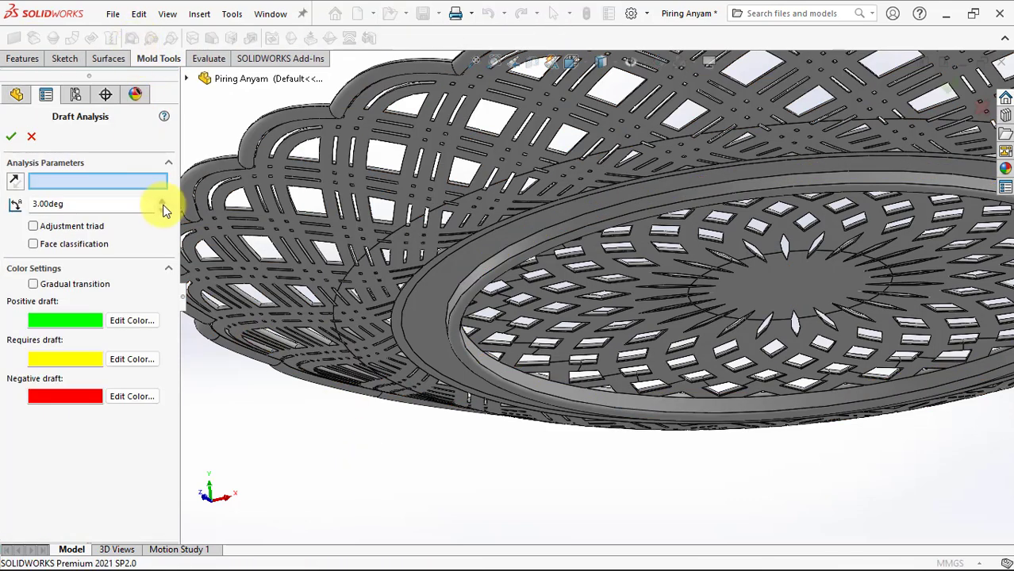
pyautogui.click(784, 300)
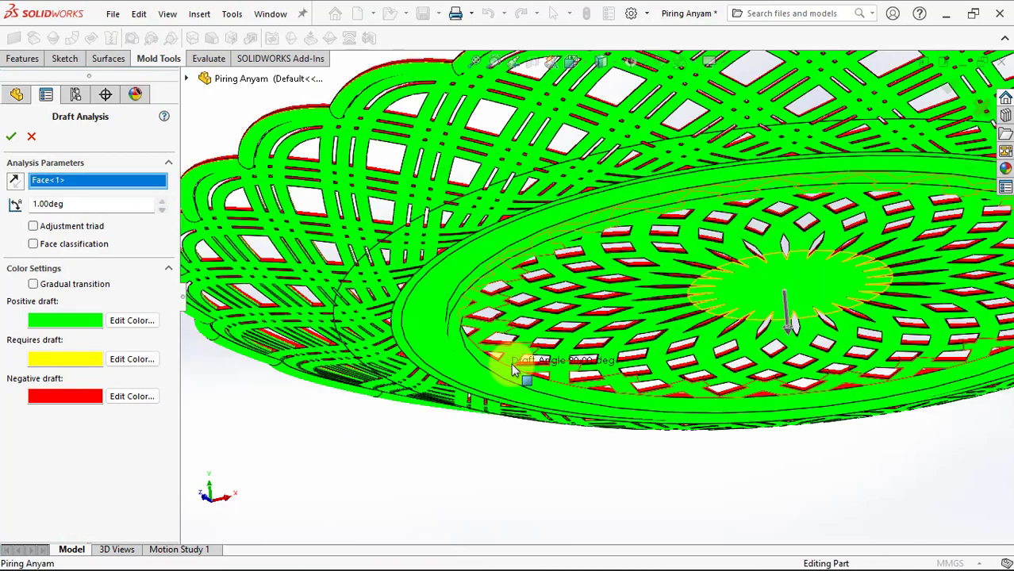
pyautogui.scroll(-5, 516, 362)
pyautogui.scroll(-3, 500, 349)
pyautogui.moveTo(490, 341); pyautogui.dragTo(412, 331, button='middle')
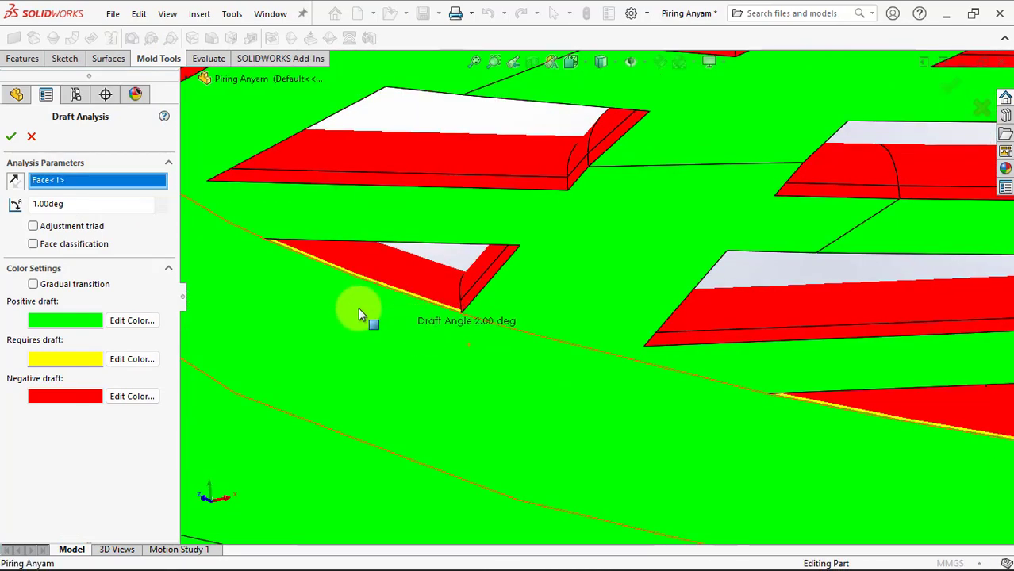
pyautogui.press('Escape')
pyautogui.scroll(5, 466, 278)
pyautogui.scroll(4, 466, 278)
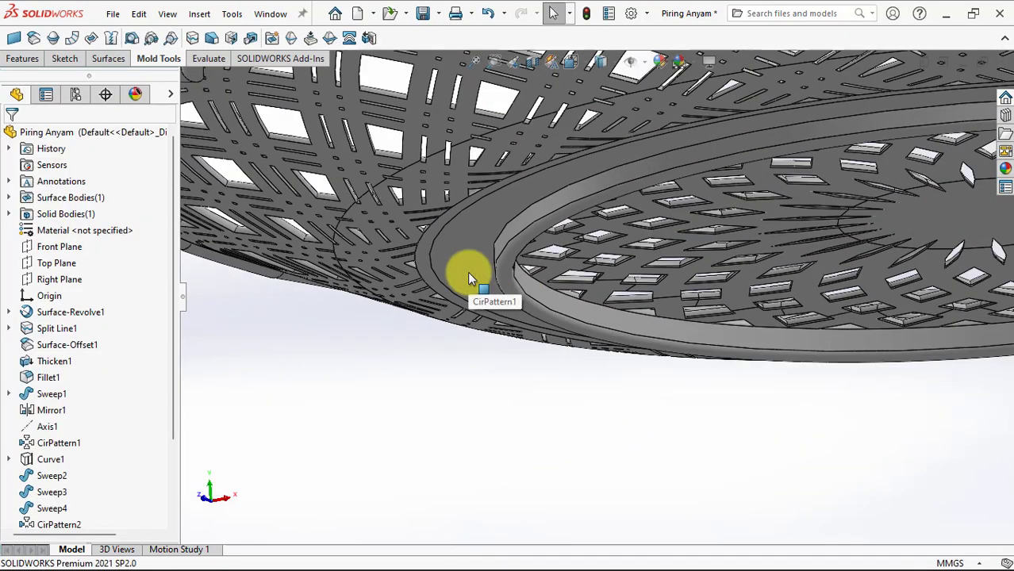
pyautogui.scroll(3, 468, 274)
pyautogui.moveTo(467, 273)
pyautogui.mouseDown(button='middle')
pyautogui.moveTo(461, 354)
pyautogui.moveTo(600, 227)
pyautogui.moveTo(468, 272)
pyautogui.mouseUp(button='middle')
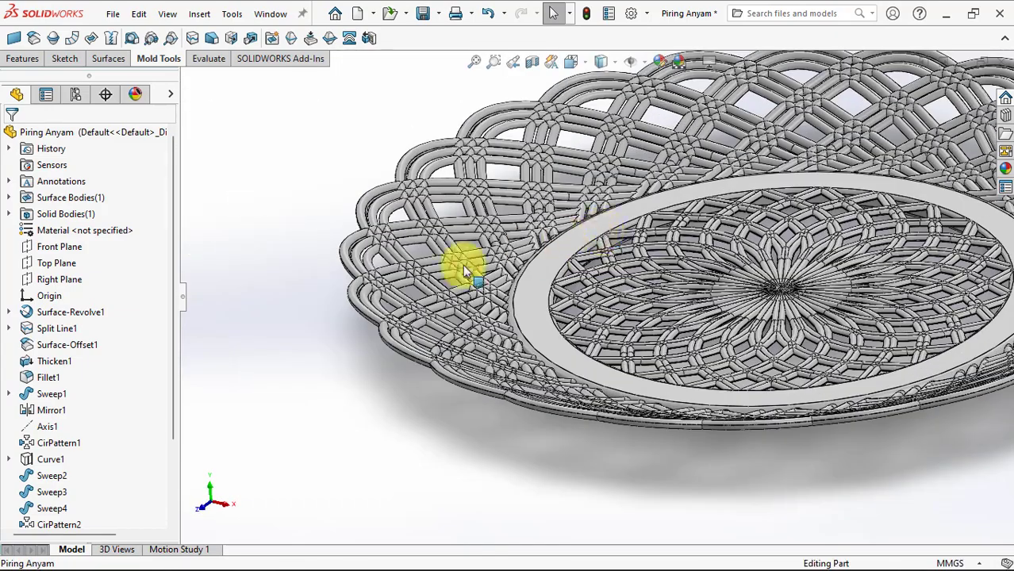
# Edit the Sweep5 feature so its result is no longer merged
pyautogui.moveTo(172, 385); pyautogui.dragTo(172, 475)
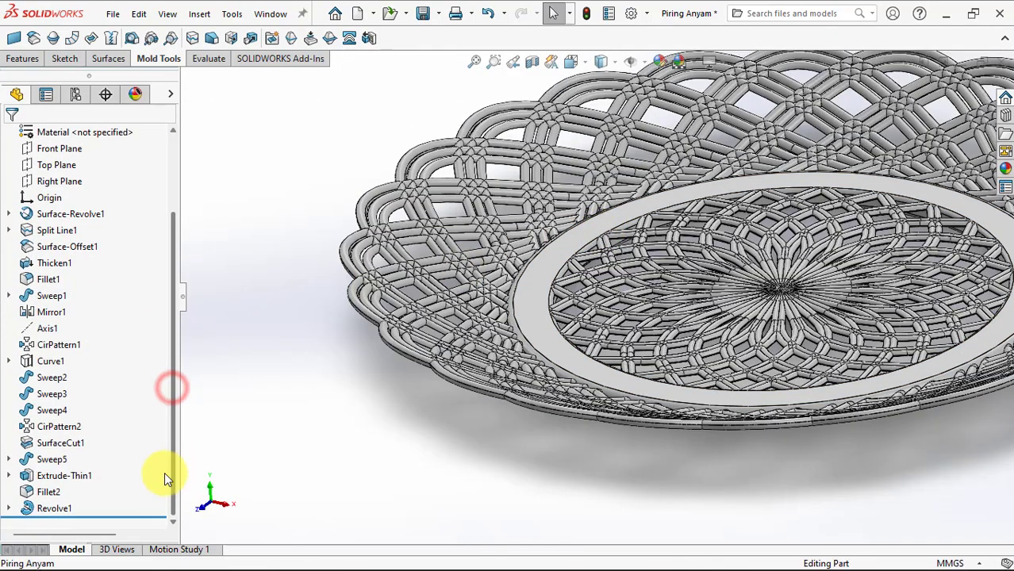
pyautogui.click(36, 462)
pyautogui.click(48, 411)
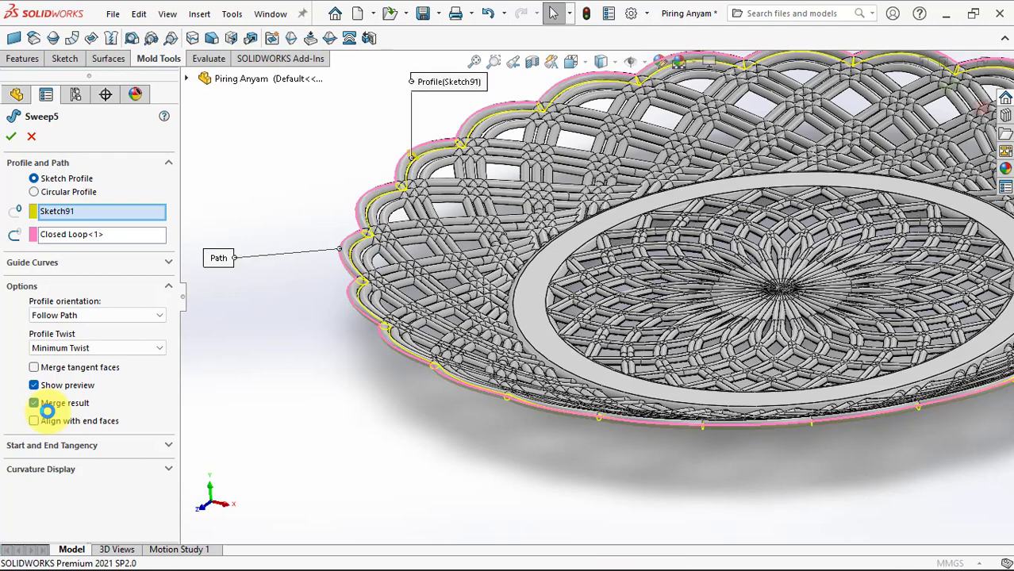
pyautogui.click(12, 138)
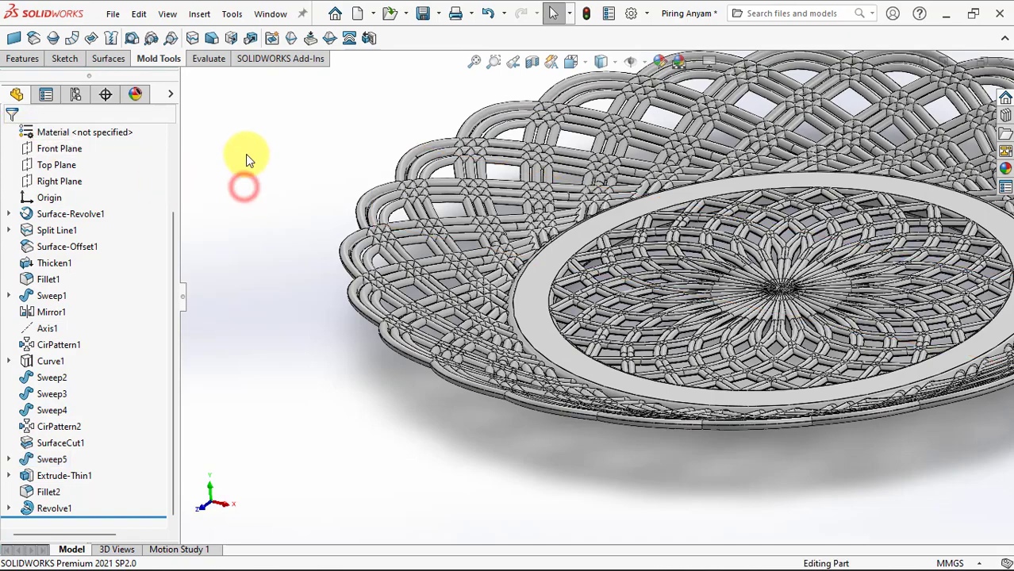
pyautogui.click(251, 40)
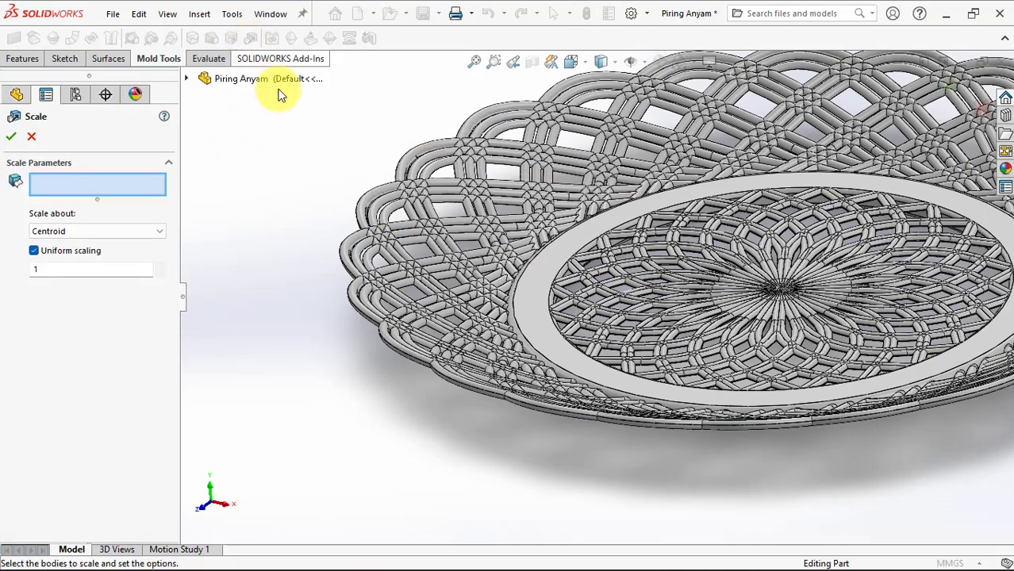
# Scale the Revolve1 and Sweep5 bodies uniformly by 1.02 about the origin
pyautogui.click(367, 210)
pyautogui.moveTo(359, 198); pyautogui.dragTo(394, 174, button='middle')
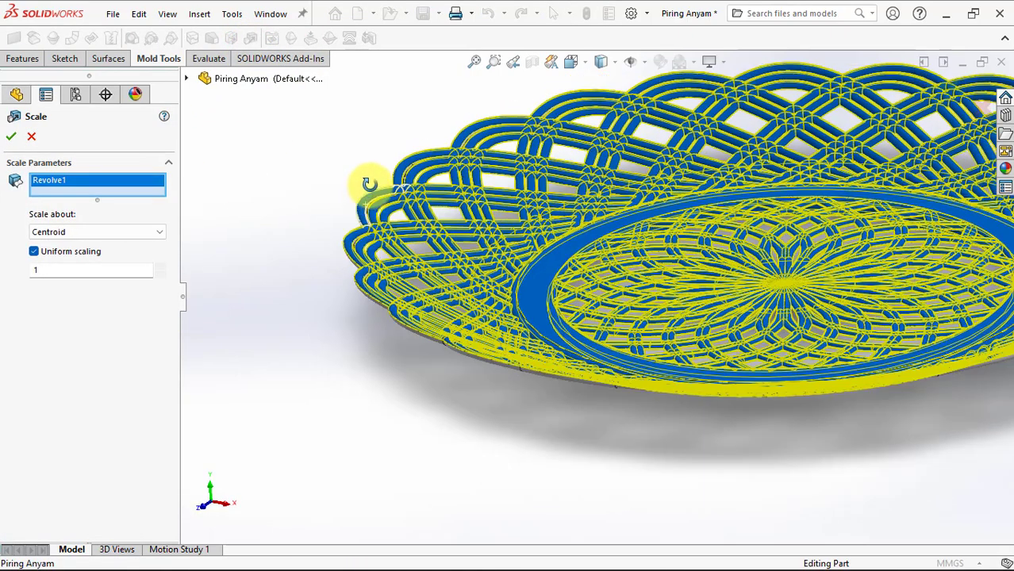
pyautogui.click(385, 188)
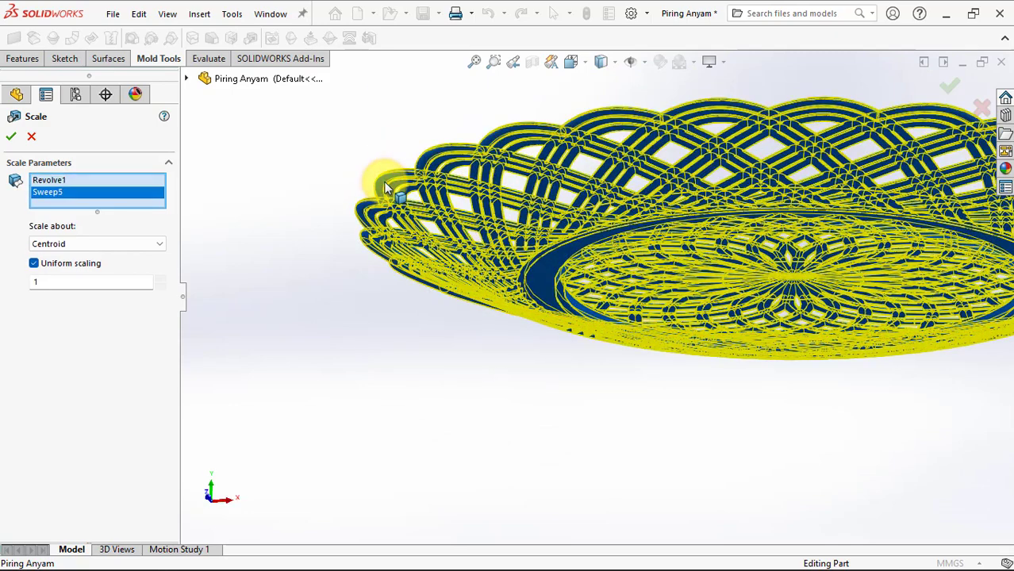
pyautogui.click(111, 244)
pyautogui.click(96, 264)
pyautogui.write('.02')
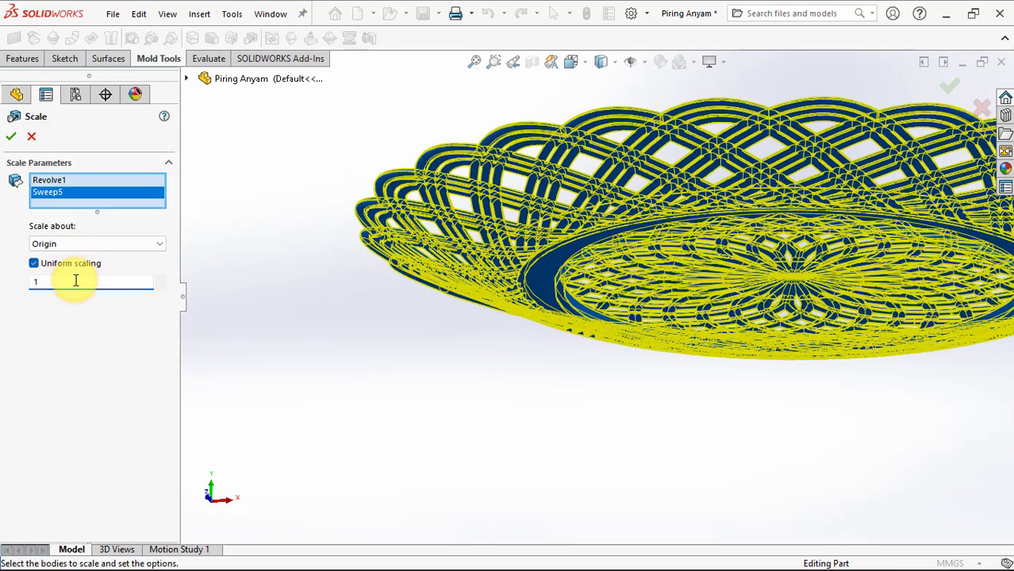
pyautogui.click(8, 137)
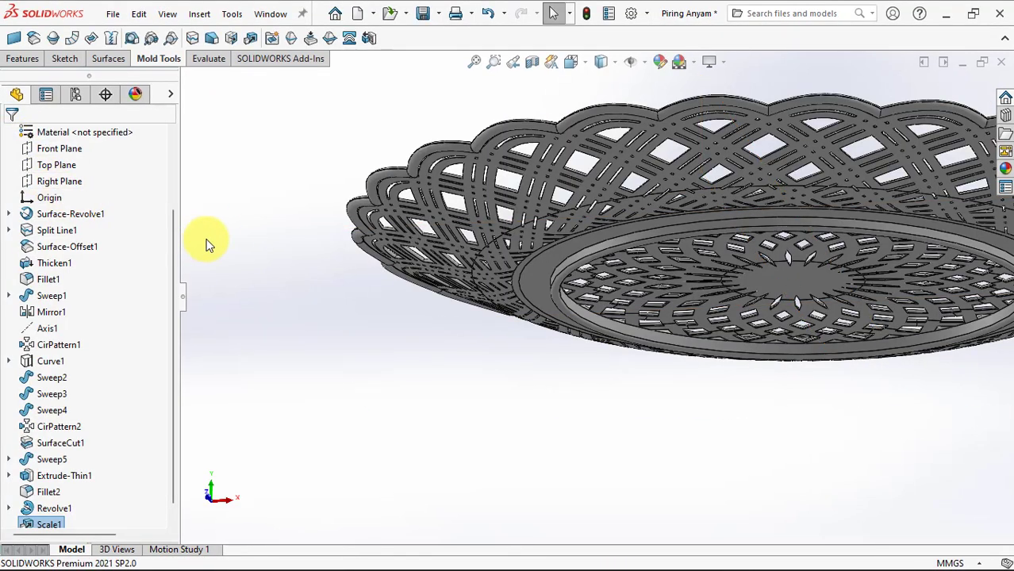
# Start a new sketch on the Front Plane and orbit to a tilted view
pyautogui.click(62, 148)
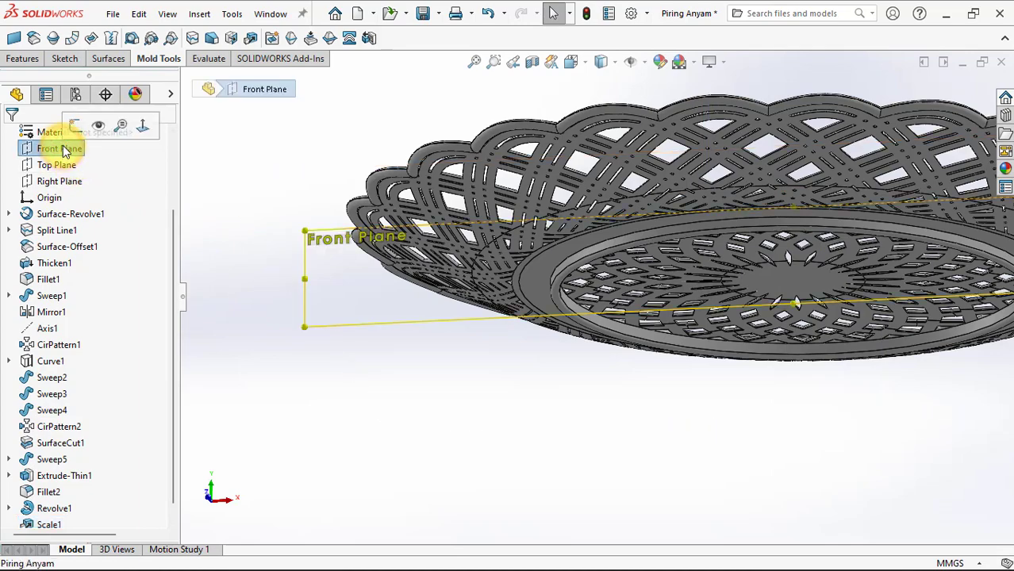
pyautogui.click(76, 131)
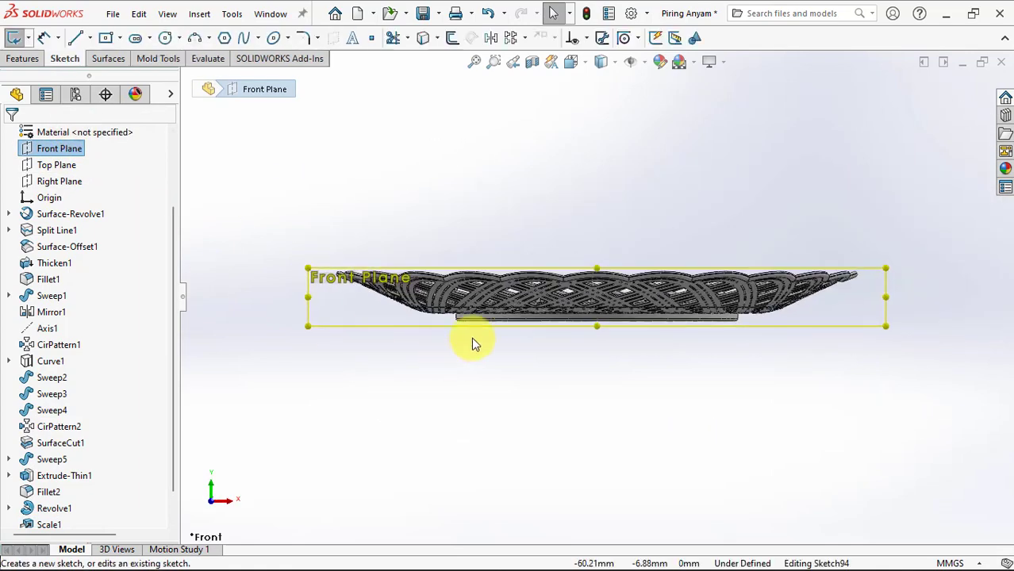
pyautogui.scroll(-2, 468, 322)
pyautogui.scroll(-3, 469, 317)
pyautogui.moveTo(468, 318)
pyautogui.mouseDown(button='middle')
pyautogui.moveTo(562, 287)
pyautogui.moveTo(302, 146)
pyautogui.mouseUp(button='middle')
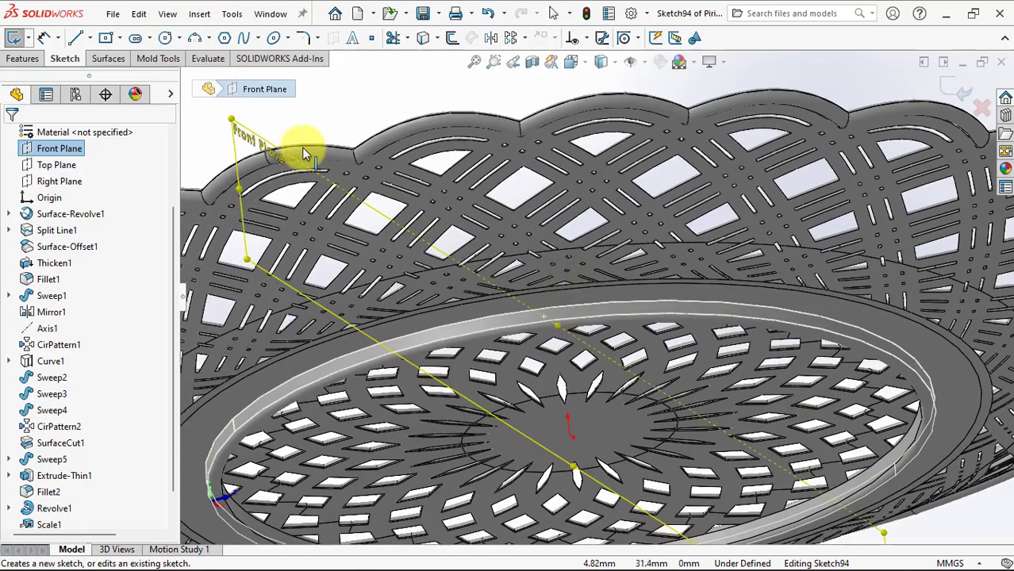
# Convert the rim's first two silhouette edges into the sketch
pyautogui.click(423, 38)
pyautogui.scroll(-3, 400, 331)
pyautogui.scroll(-2, 399, 331)
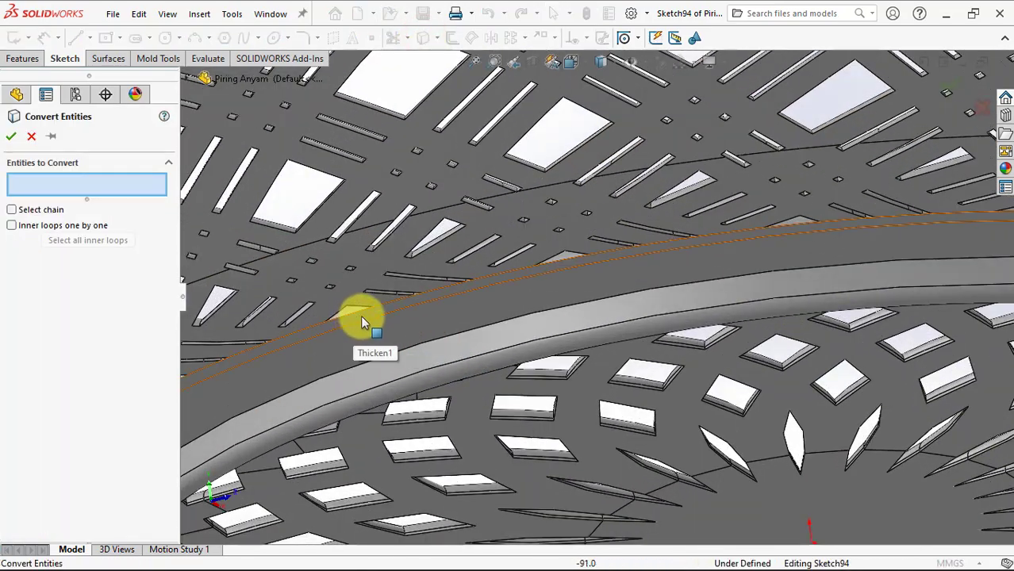
pyautogui.click(427, 297)
pyautogui.scroll(-2, 429, 298)
pyautogui.scroll(-3, 460, 293)
pyautogui.moveTo(479, 287); pyautogui.dragTo(469, 252, button='middle')
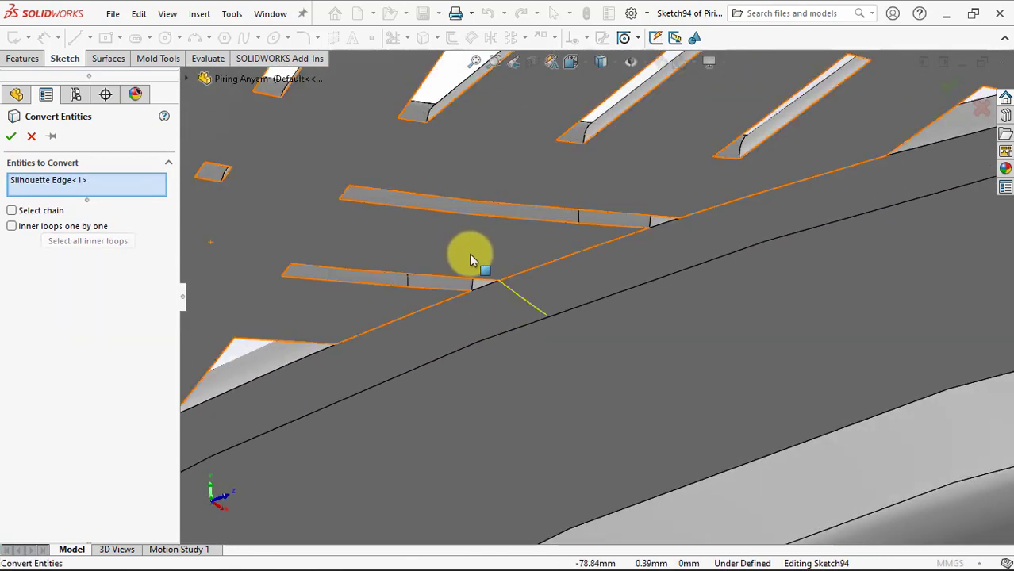
pyautogui.scroll(-2, 487, 275)
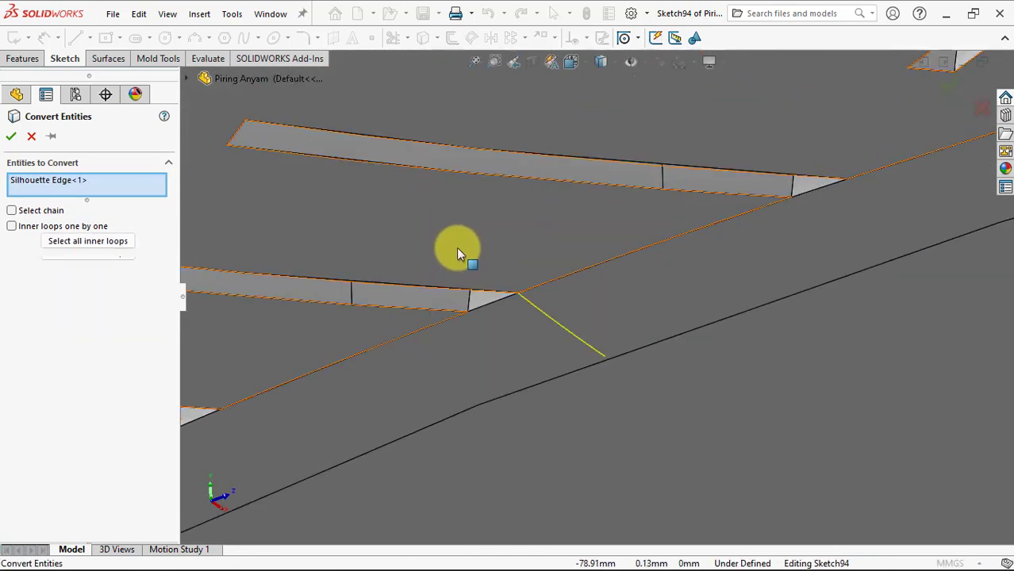
pyautogui.click(459, 249)
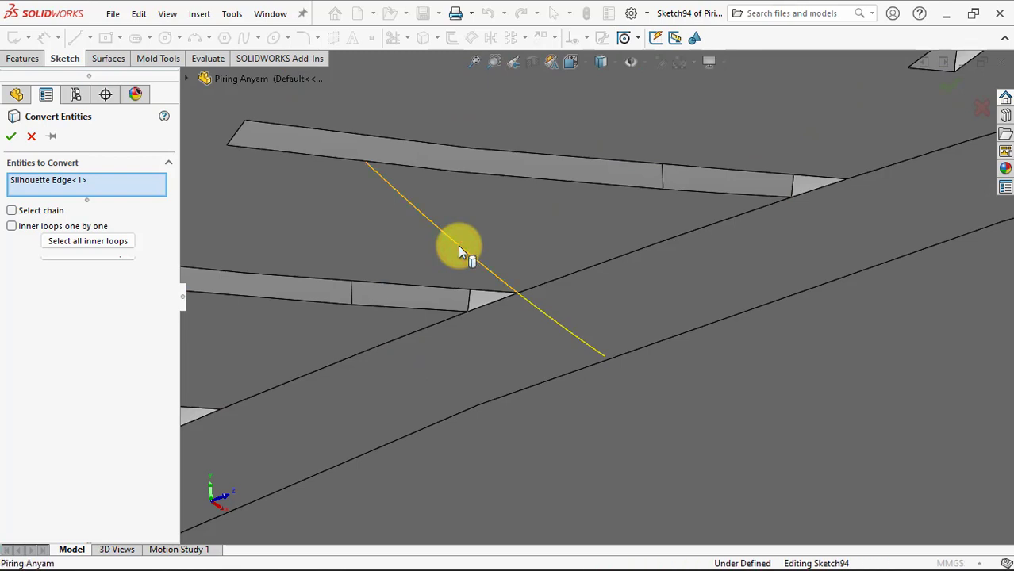
pyautogui.scroll(2, 464, 250)
pyautogui.scroll(1, 465, 249)
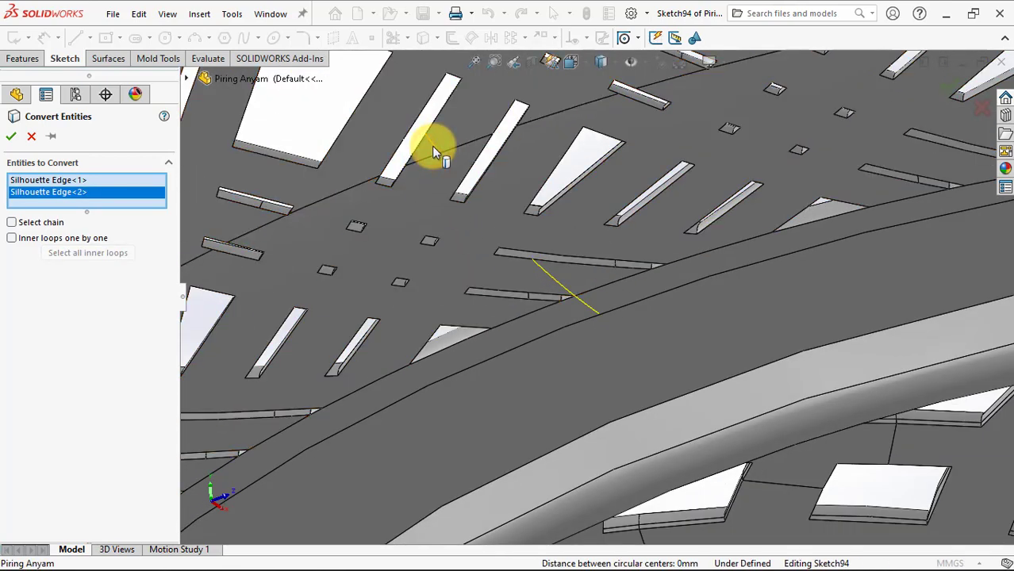
# Add three more rim edges to the conversion and accept it
pyautogui.click(476, 233)
pyautogui.scroll(3, 527, 307)
pyautogui.moveTo(528, 307)
pyautogui.mouseDown(button='middle')
pyautogui.moveTo(503, 265)
pyautogui.moveTo(444, 224)
pyautogui.moveTo(675, 404)
pyautogui.mouseUp(button='middle')
pyautogui.scroll(-3, 673, 341)
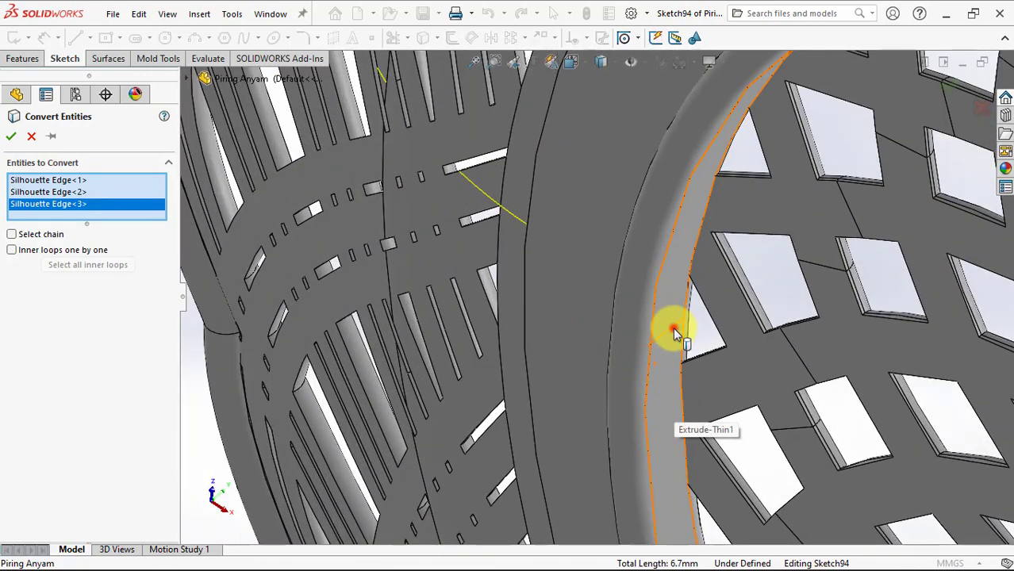
pyautogui.click(673, 327)
pyautogui.scroll(-2, 675, 329)
pyautogui.scroll(-2, 667, 318)
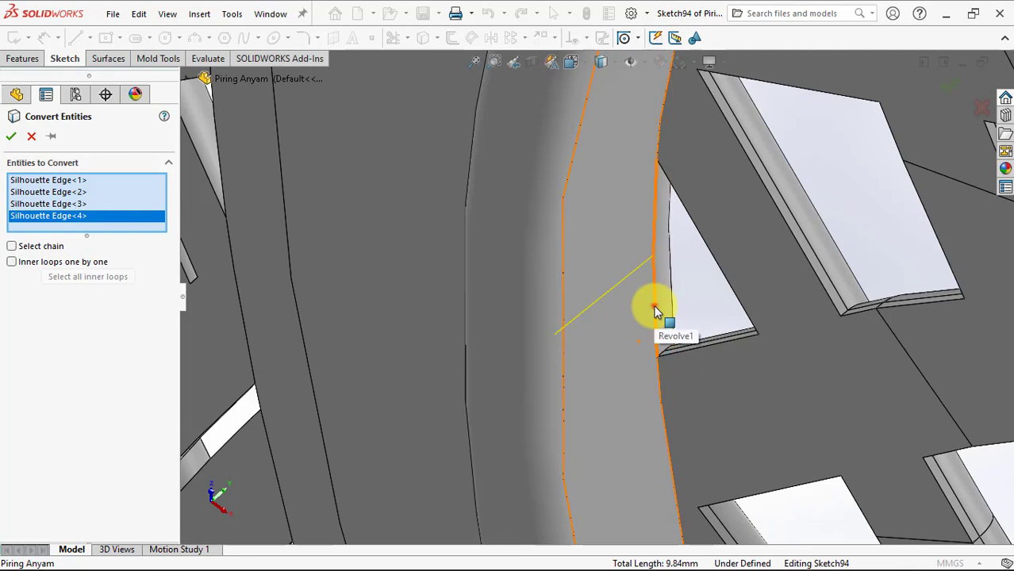
pyautogui.click(655, 311)
pyautogui.rightClick(655, 311)
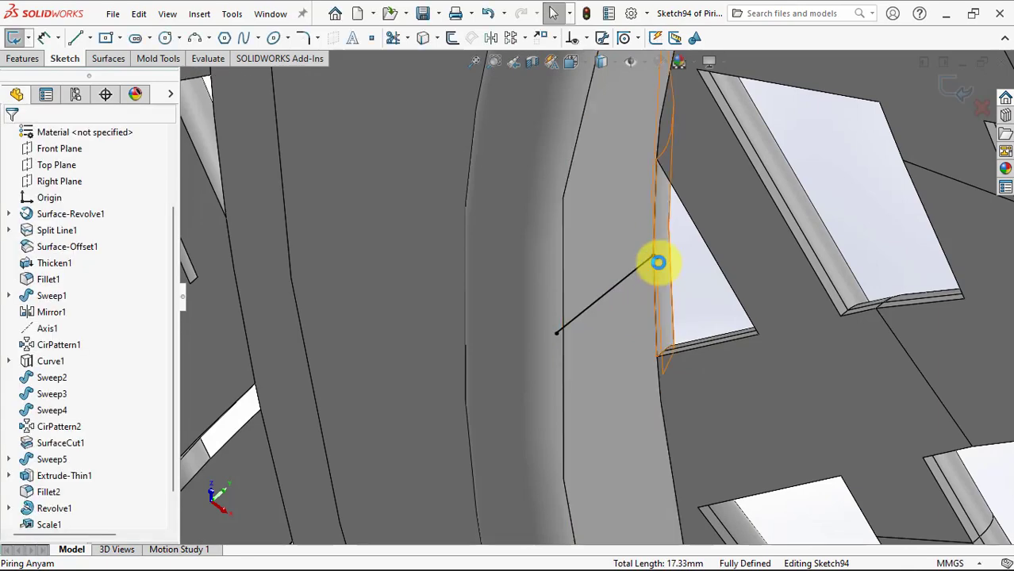
# Draw a vertical midpoint centerline through the origin
pyautogui.click(656, 259)
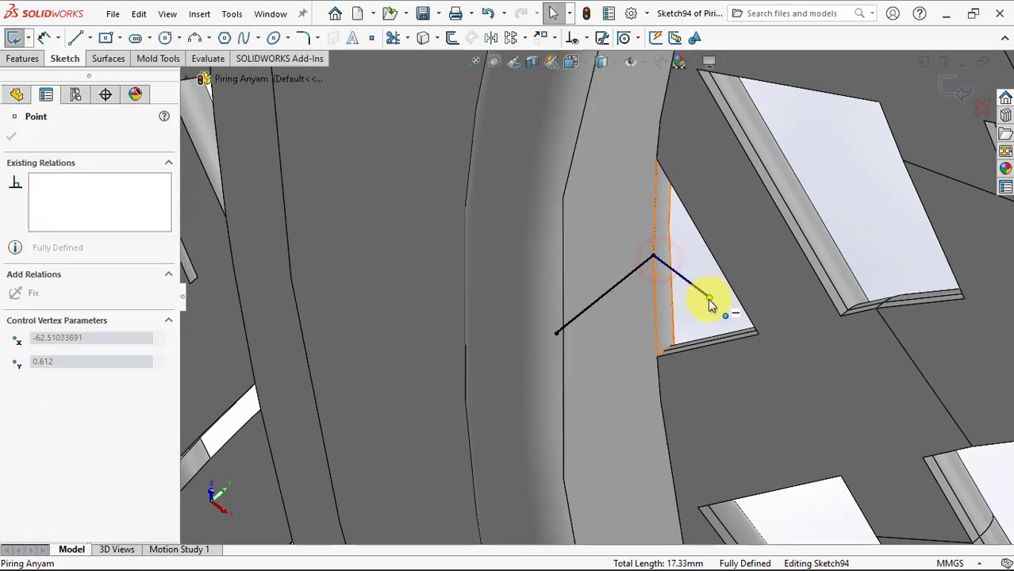
pyautogui.scroll(5, 708, 296)
pyautogui.scroll(5, 675, 301)
pyautogui.moveTo(649, 307)
pyautogui.mouseDown(button='middle')
pyautogui.moveTo(753, 387)
pyautogui.moveTo(695, 446)
pyautogui.moveTo(670, 433)
pyautogui.moveTo(735, 401)
pyautogui.mouseUp(button='middle')
pyautogui.scroll(-5, 736, 400)
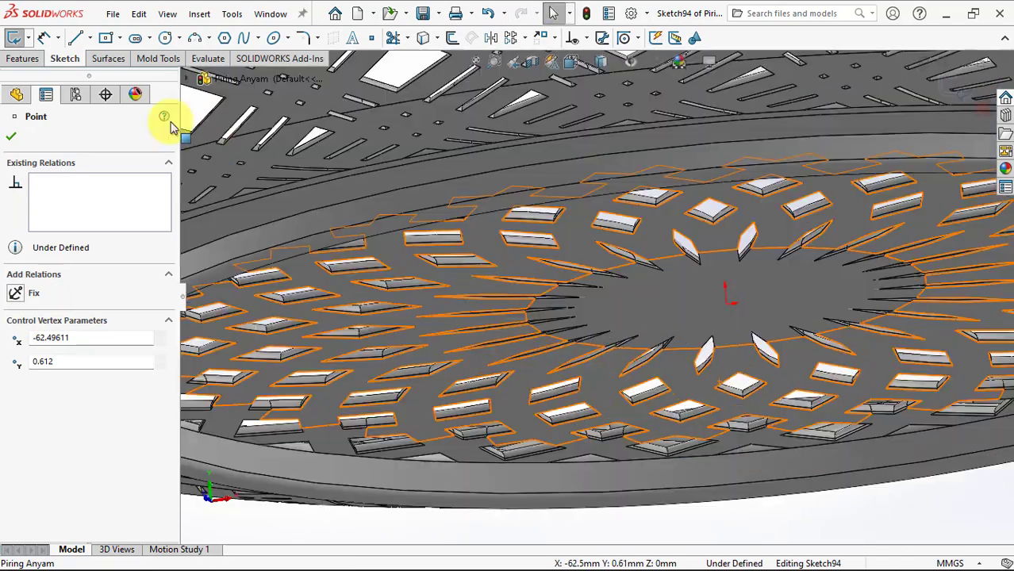
pyautogui.click(85, 37)
pyautogui.click(100, 75)
pyautogui.click(33, 340)
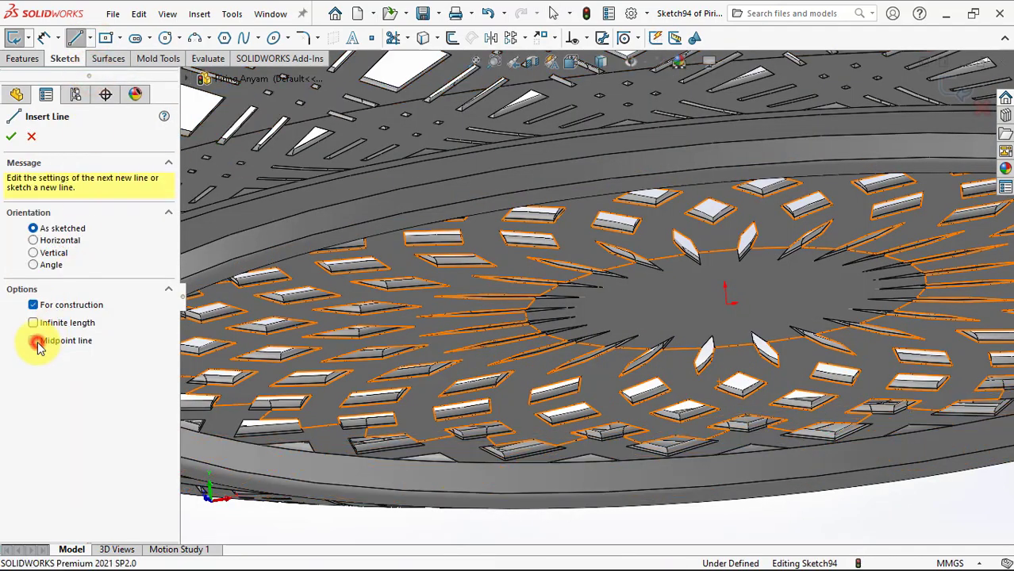
pyautogui.moveTo(725, 308); pyautogui.dragTo(725, 329)
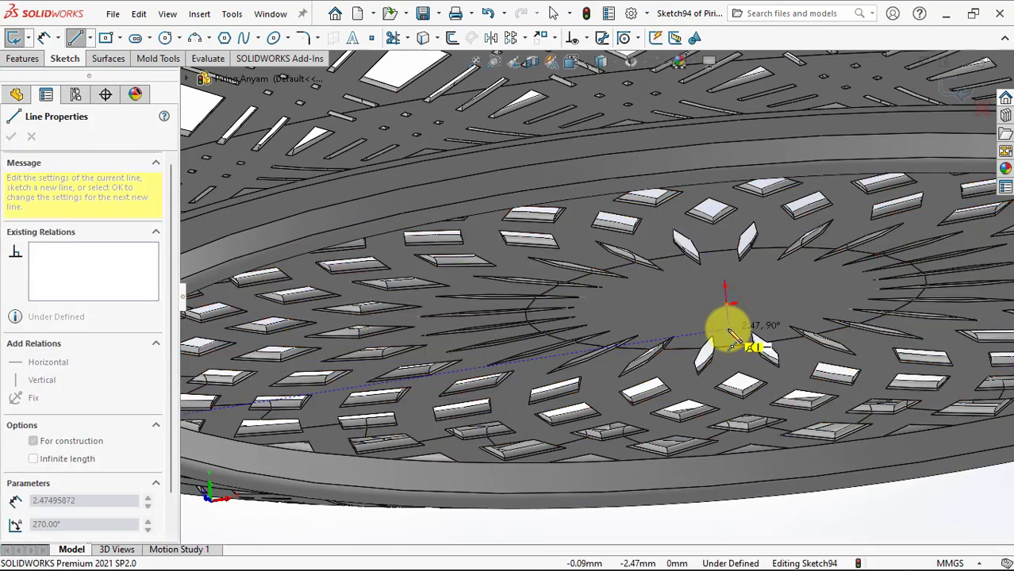
pyautogui.rightClick(724, 330)
pyautogui.click(751, 343)
pyautogui.scroll(3, 699, 339)
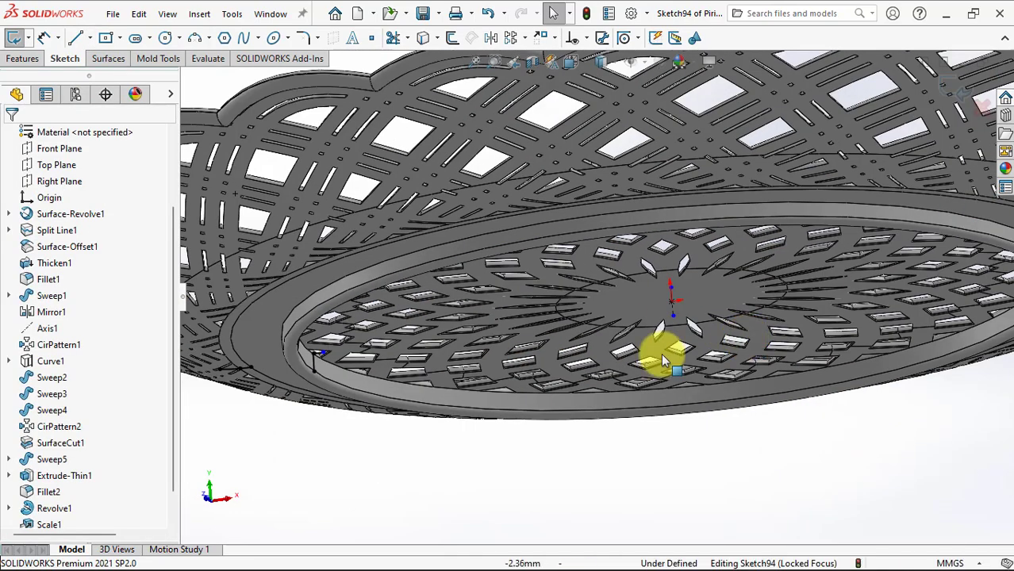
pyautogui.scroll(-4, 269, 370)
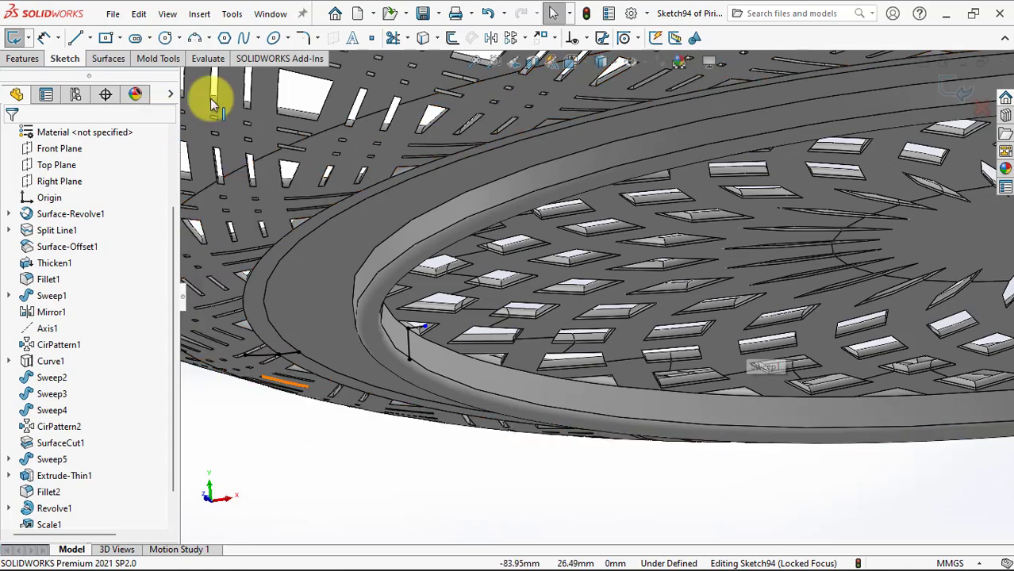
# Extend the profile arc to the next edge
pyautogui.click(401, 37)
pyautogui.click(450, 77)
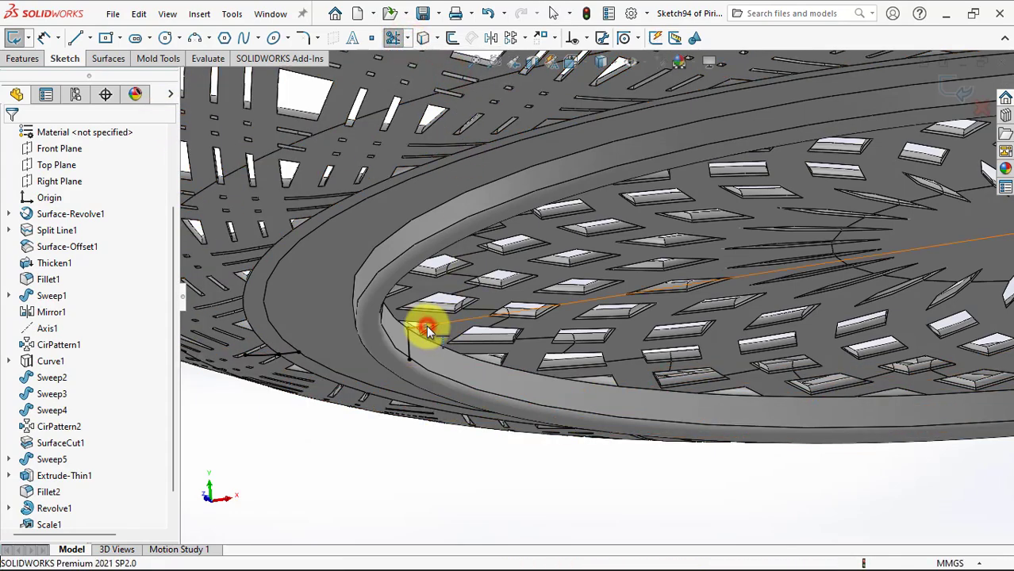
pyautogui.moveTo(429, 328)
pyautogui.mouseDown(button='middle')
pyautogui.moveTo(439, 331)
pyautogui.moveTo(335, 356)
pyautogui.mouseUp(button='middle')
pyautogui.scroll(-3, 335, 355)
pyautogui.click(453, 287)
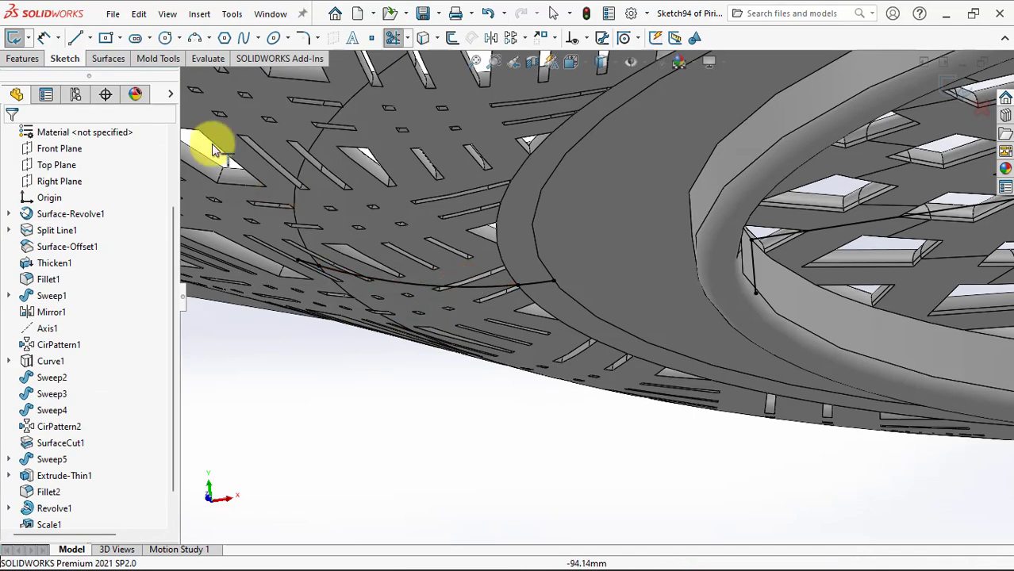
# Draw a horizontal line about 11.25 long from the outer rim, tangent to the arc end
pyautogui.click(76, 38)
pyautogui.click(556, 281)
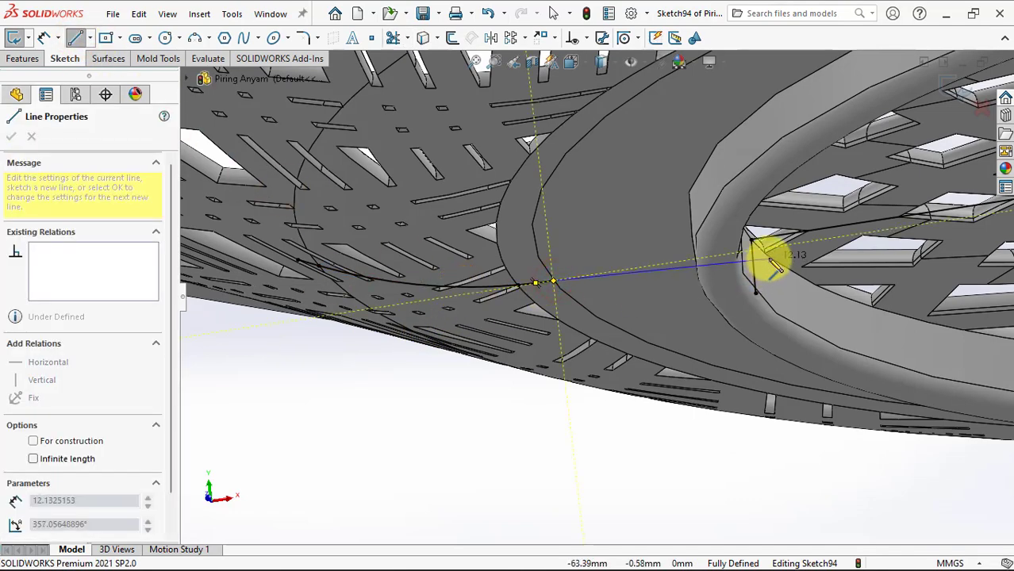
pyautogui.scroll(-2, 754, 256)
pyautogui.doubleClick(729, 254)
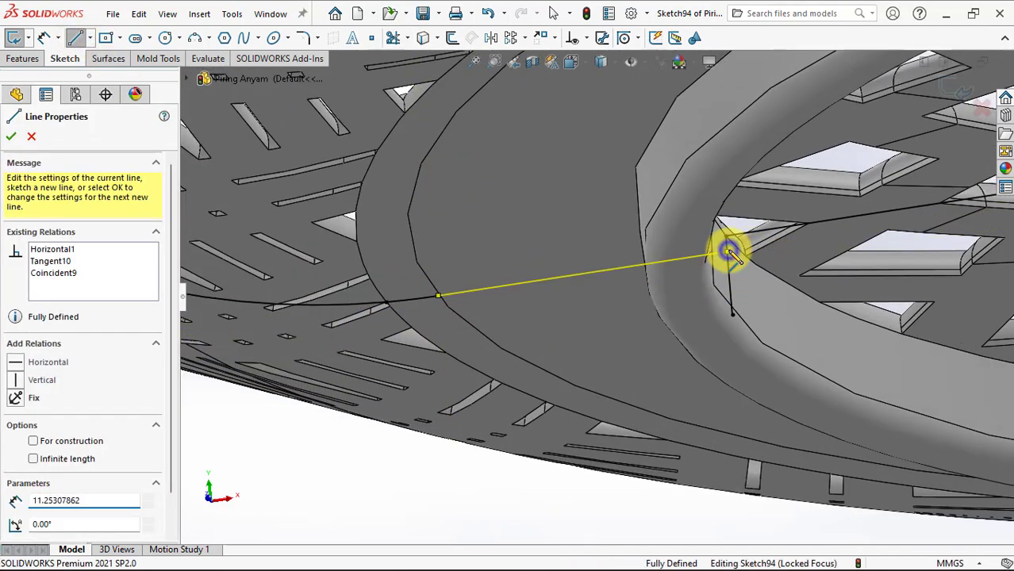
pyautogui.rightClick(729, 254)
pyautogui.click(758, 259)
pyautogui.click(392, 38)
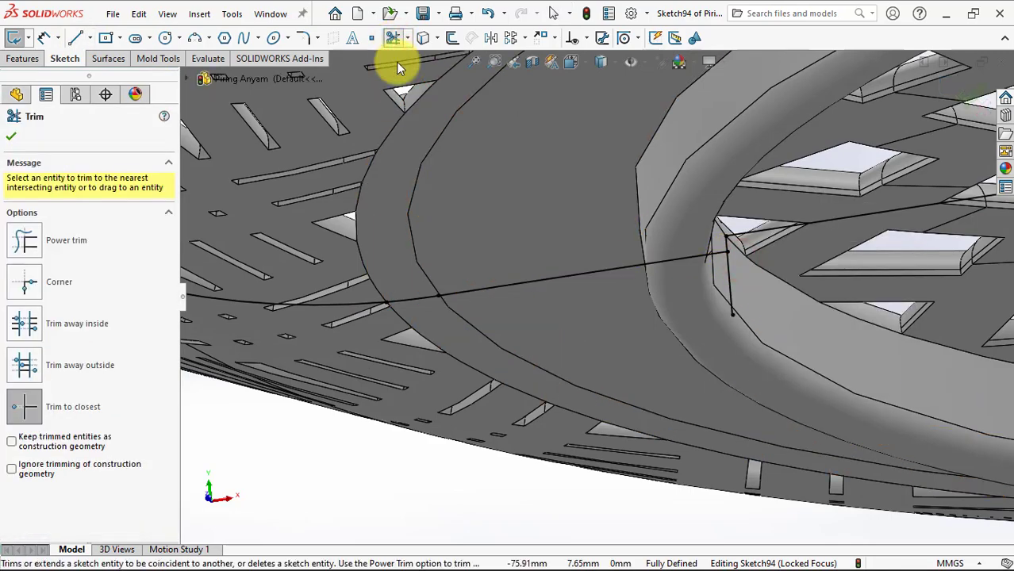
pyautogui.scroll(5, 730, 300)
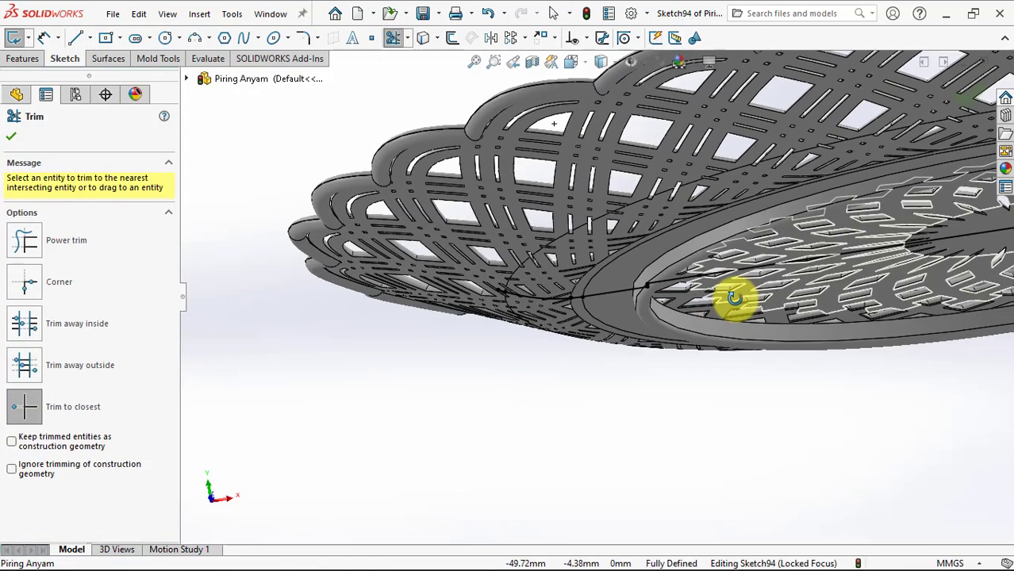
# Drag the spline's outer end past the rounded rim in the Front view
pyautogui.click(11, 136)
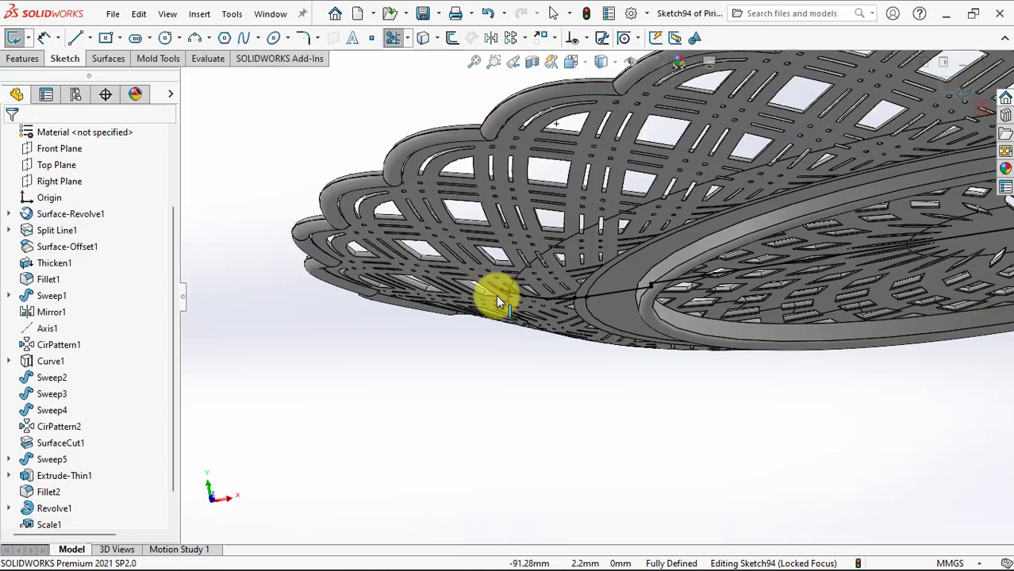
pyautogui.scroll(-2, 330, 265)
pyautogui.scroll(-2, 297, 238)
pyautogui.moveTo(666, 327)
pyautogui.mouseDown()
pyautogui.moveTo(235, 198)
pyautogui.moveTo(200, 159)
pyautogui.mouseUp()
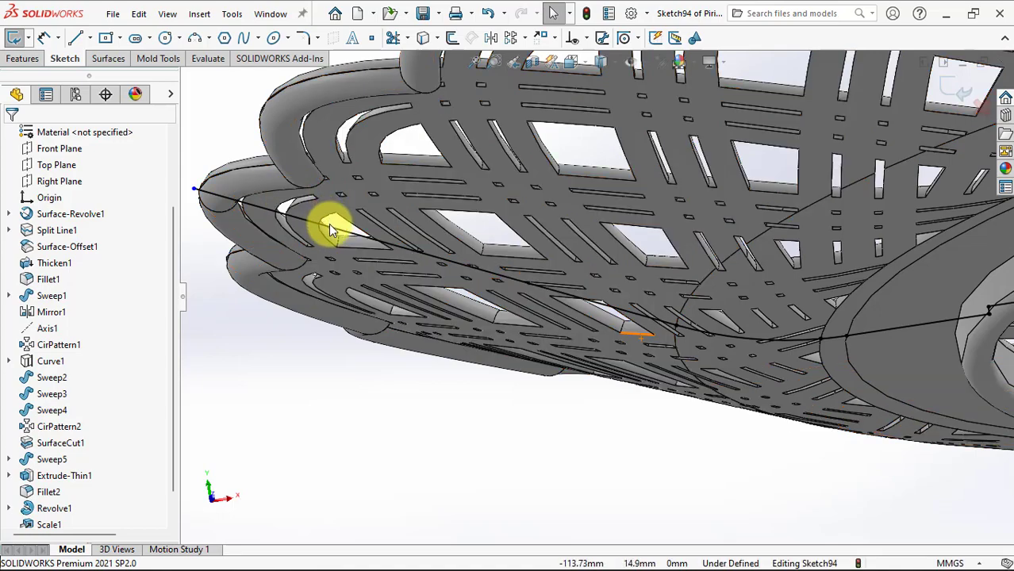
pyautogui.hotkey('ctrl', '1')
pyautogui.scroll(-3, 387, 262)
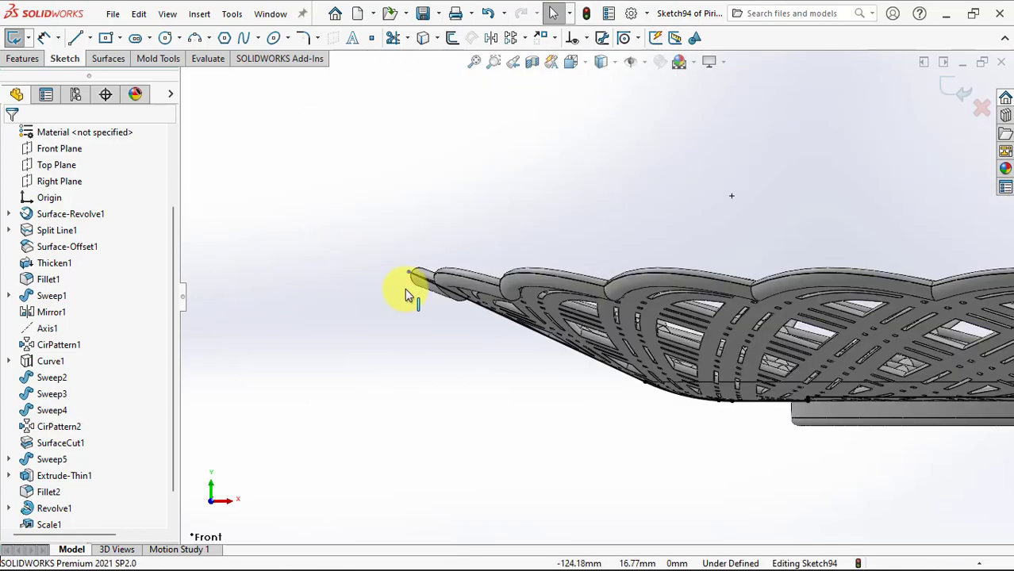
pyautogui.scroll(-3, 509, 276)
pyautogui.moveTo(485, 235); pyautogui.dragTo(405, 236)
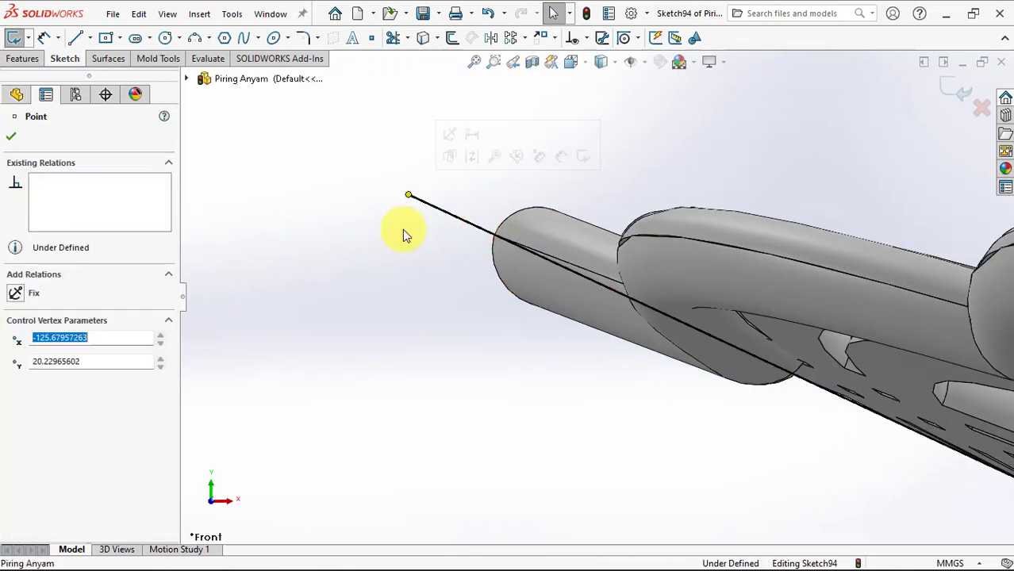
# Convert the rim edge to construction geometry and dimension the spline end 7 mm beyond it
pyautogui.click(516, 212)
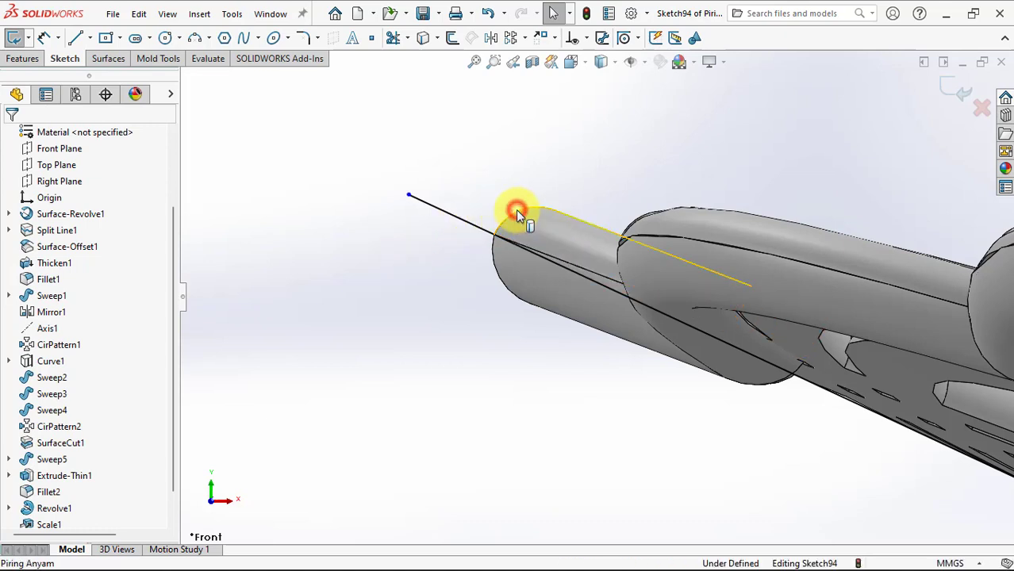
pyautogui.click(423, 37)
pyautogui.click(593, 165)
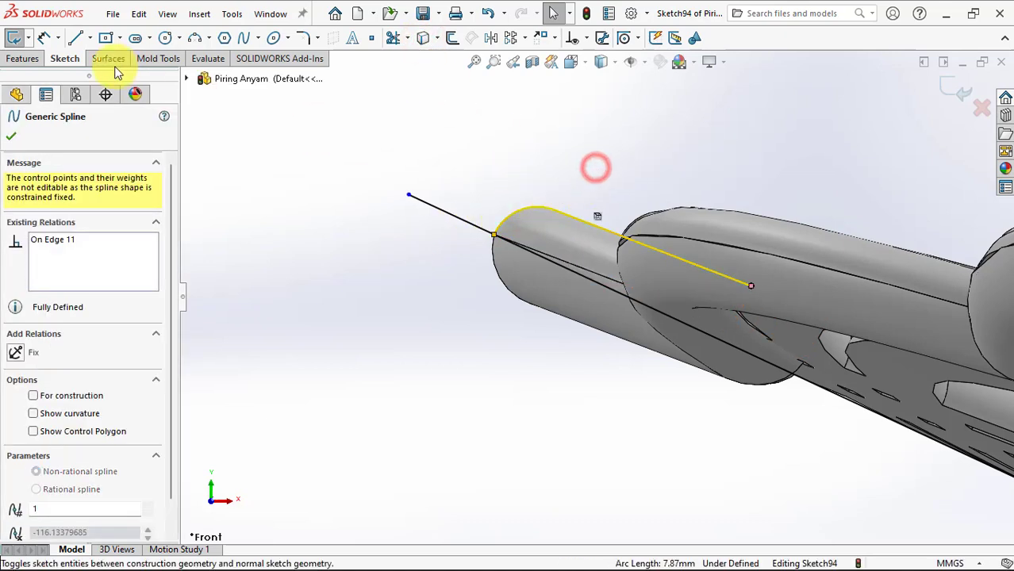
pyautogui.click(44, 38)
pyautogui.click(408, 195)
pyautogui.click(494, 235)
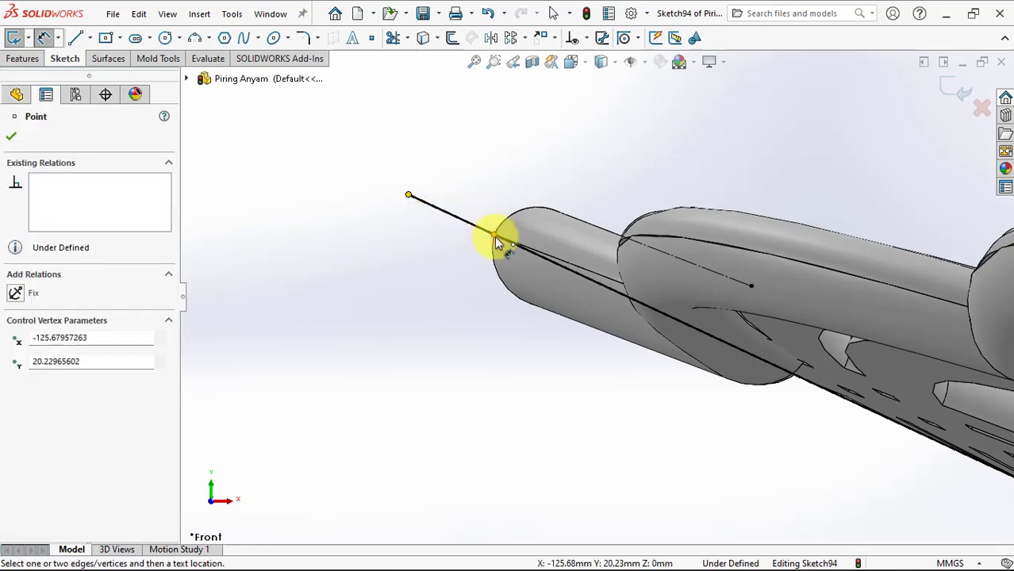
pyautogui.click(530, 164)
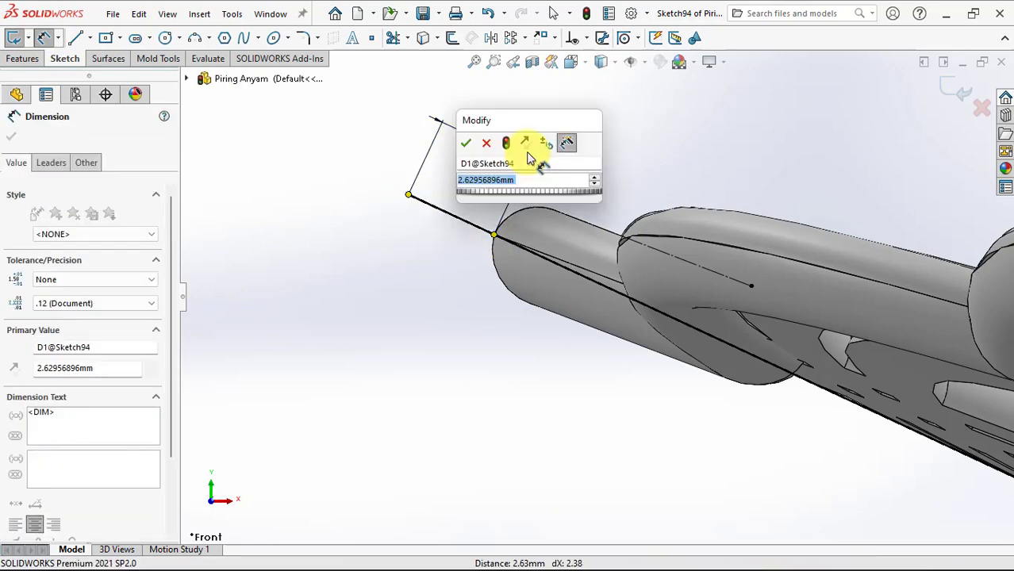
pyautogui.write('7')
pyautogui.click(468, 149)
pyautogui.scroll(3, 486, 199)
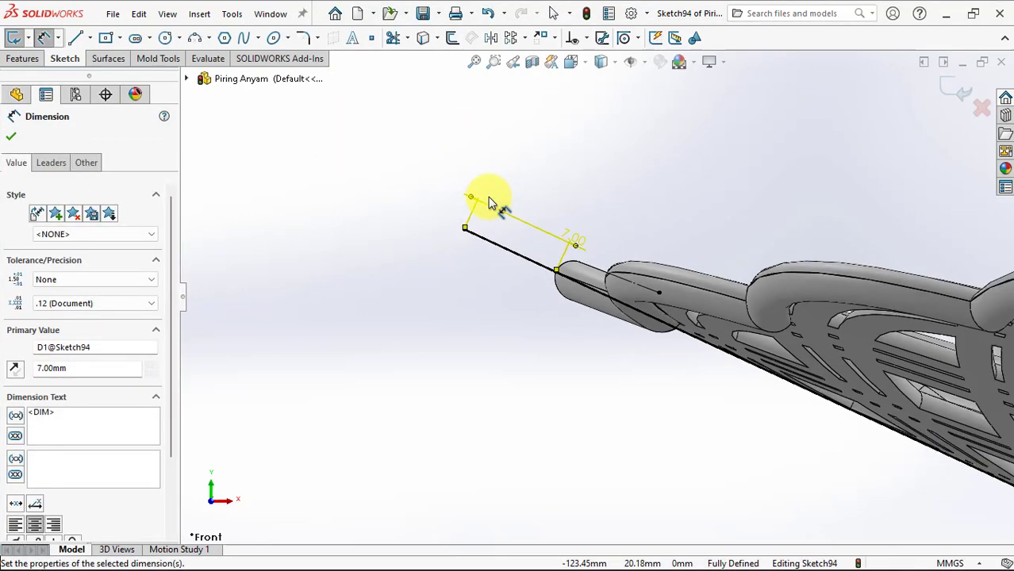
pyautogui.scroll(3, 486, 198)
# Draw a long horizontal line leftward from the curve's outer end
pyautogui.click(78, 38)
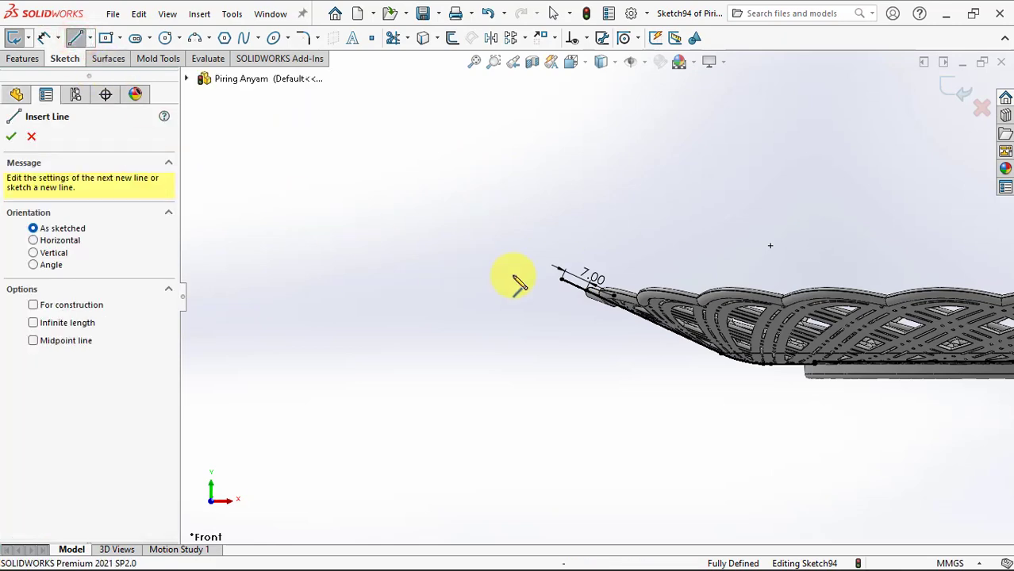
pyautogui.click(562, 282)
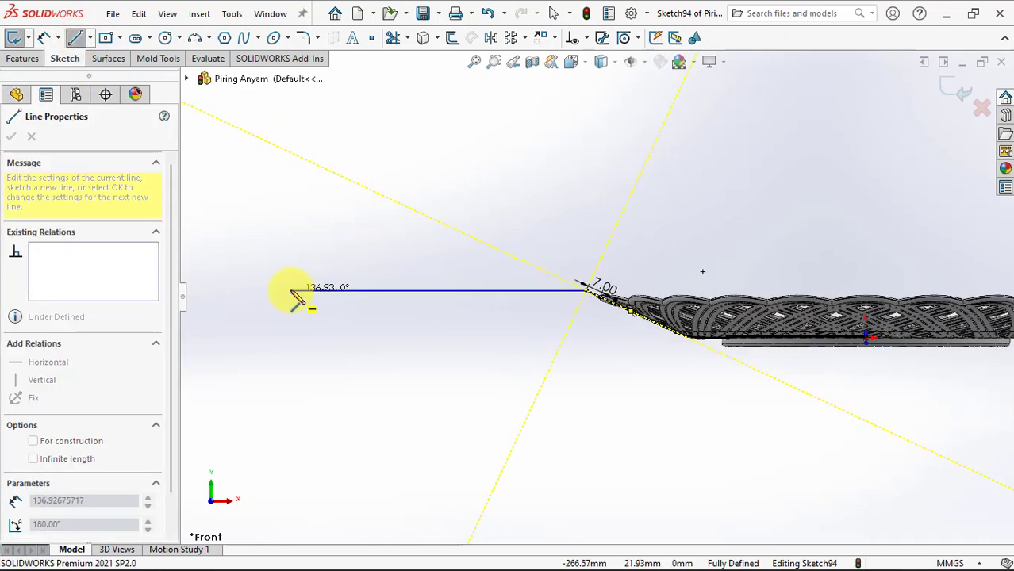
pyautogui.click(291, 291)
pyautogui.press('Escape')
pyautogui.press('Escape')
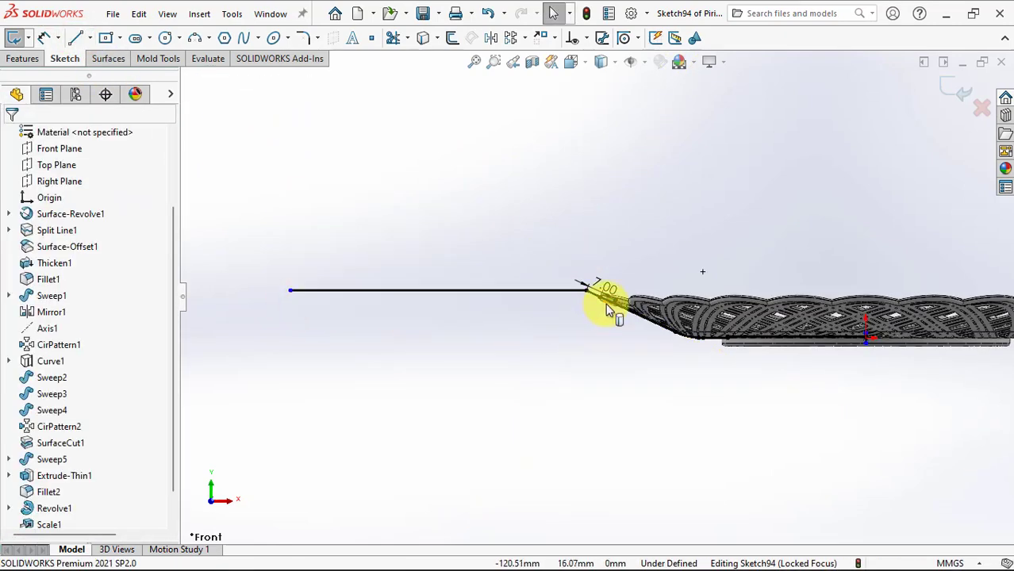
pyautogui.scroll(-3, 603, 294)
# Round the corner where the two lines meet with a 5 mm sketch fillet
pyautogui.click(304, 38)
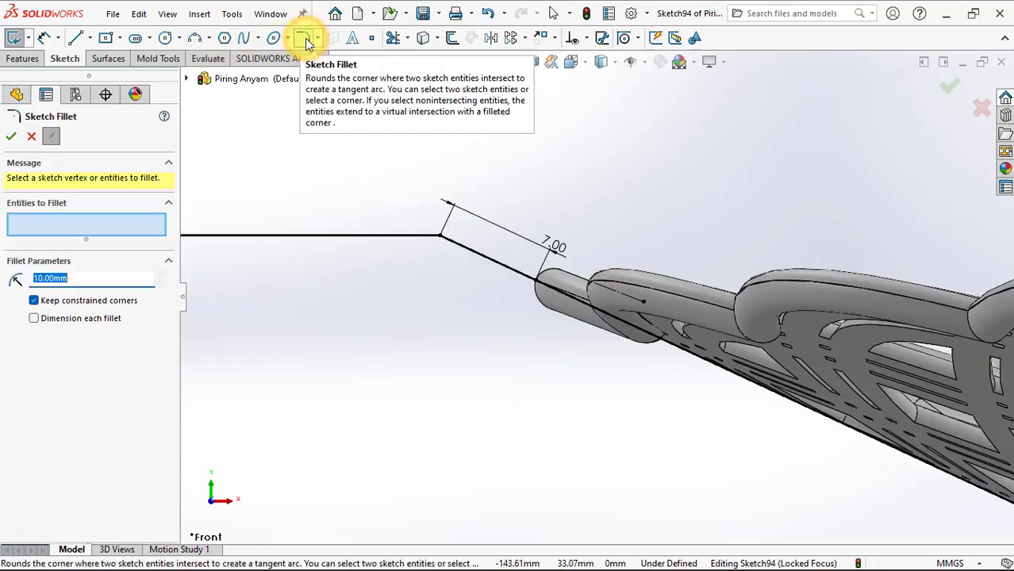
pyautogui.click(438, 241)
pyautogui.click(31, 136)
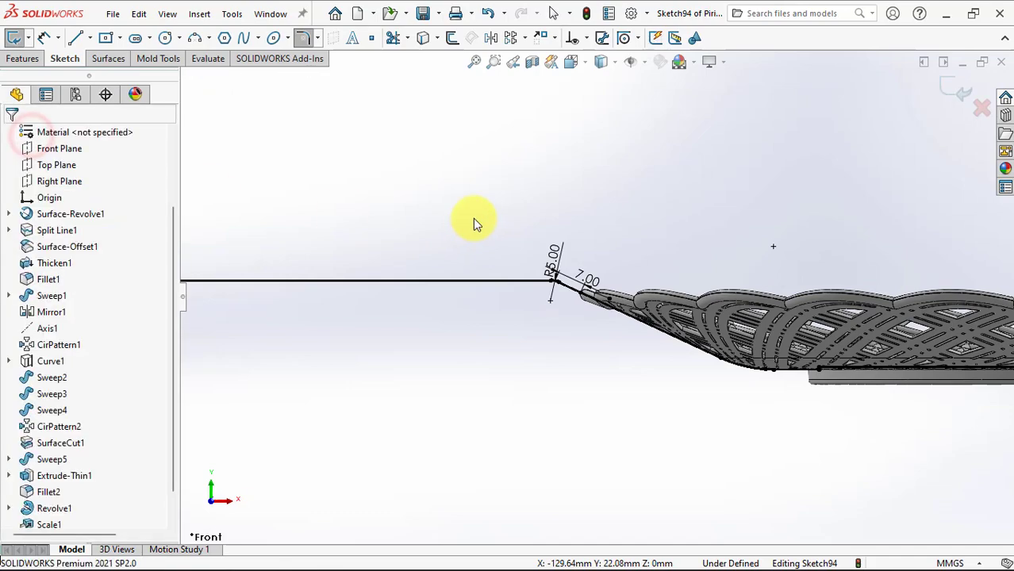
pyautogui.scroll(2, 473, 218)
# Orbit to a tilted view of the dish and start a Revolved Surface from the sketch
pyautogui.moveTo(542, 239); pyautogui.dragTo(542, 317, button='middle')
pyautogui.scroll(-3, 704, 312)
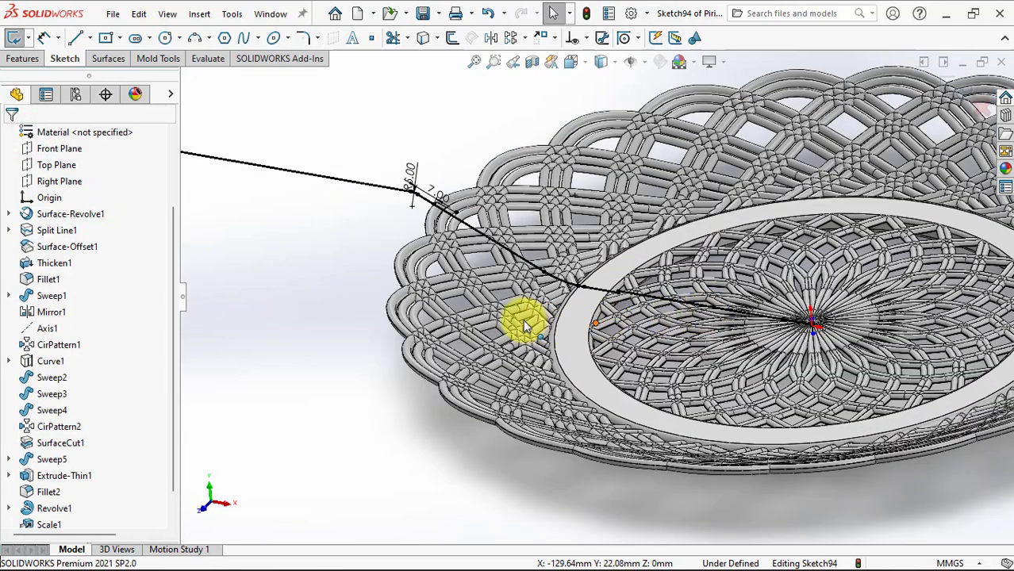
pyautogui.click(100, 61)
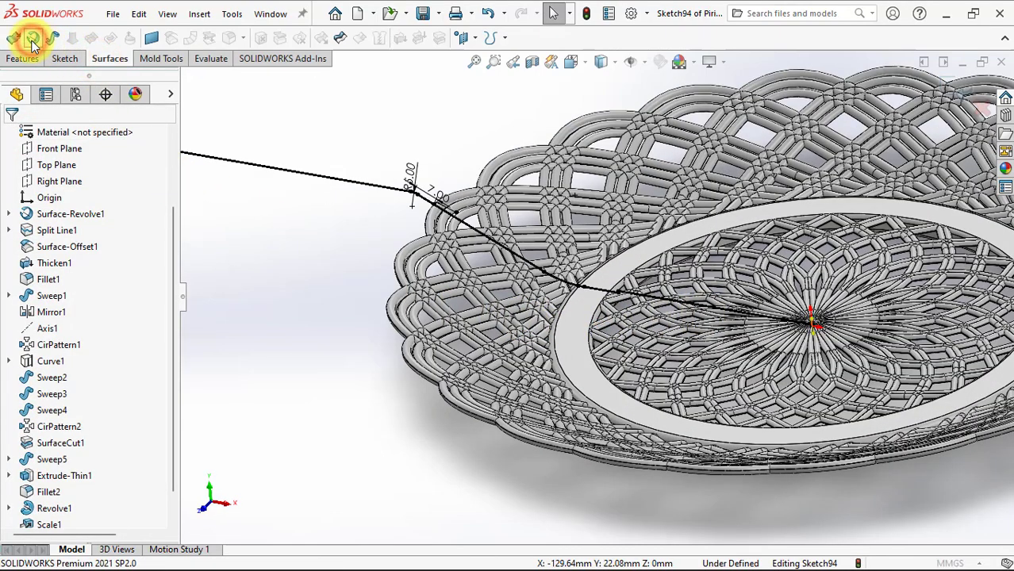
pyautogui.click(33, 40)
# Confirm the 360° revolved surface, hide the plate's two solid bodies and expand Surface Bodies
pyautogui.click(10, 135)
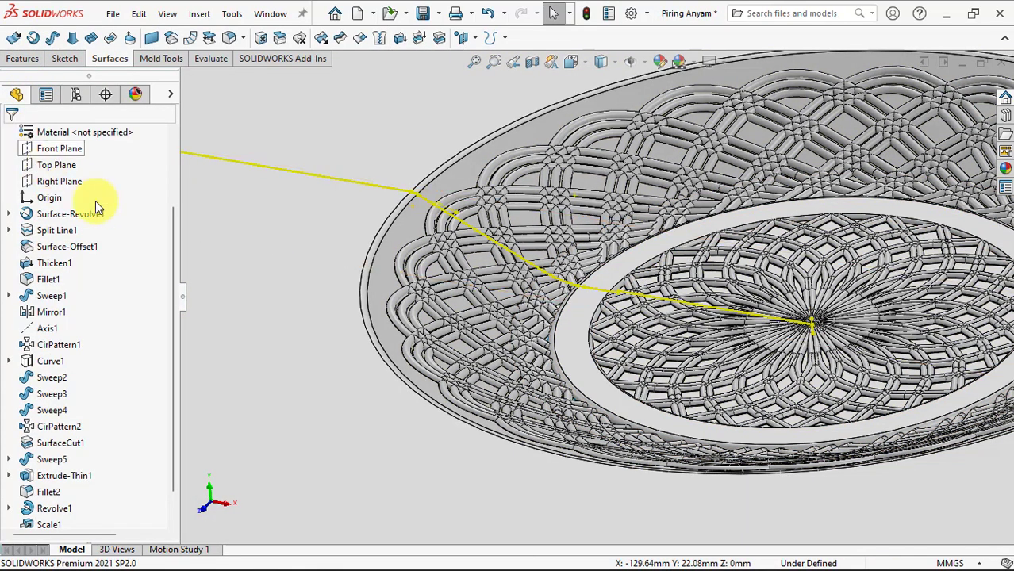
pyautogui.scroll(-3, 310, 251)
pyautogui.click(233, 136)
pyautogui.moveTo(175, 227); pyautogui.dragTo(175, 165)
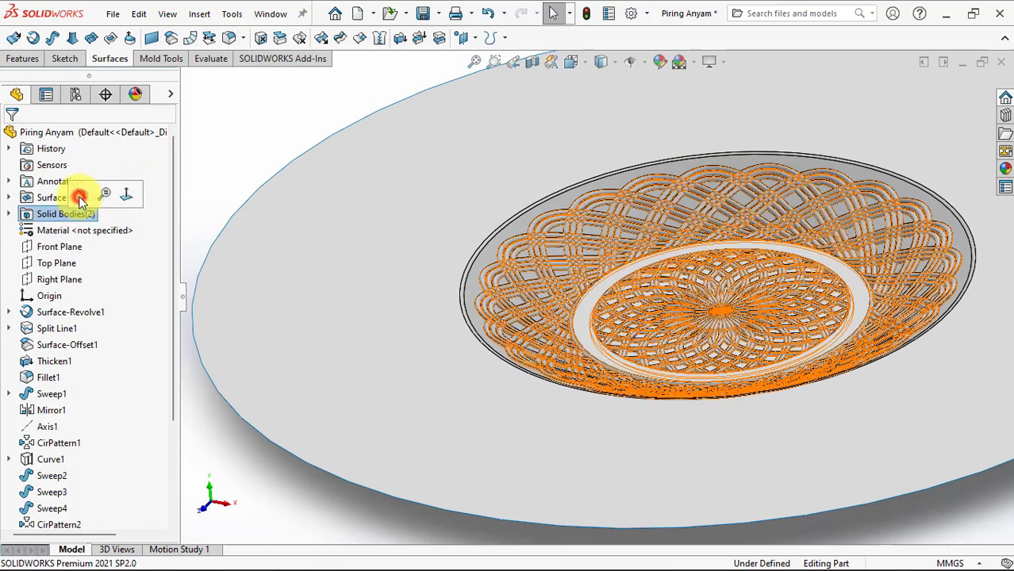
pyautogui.click(79, 199)
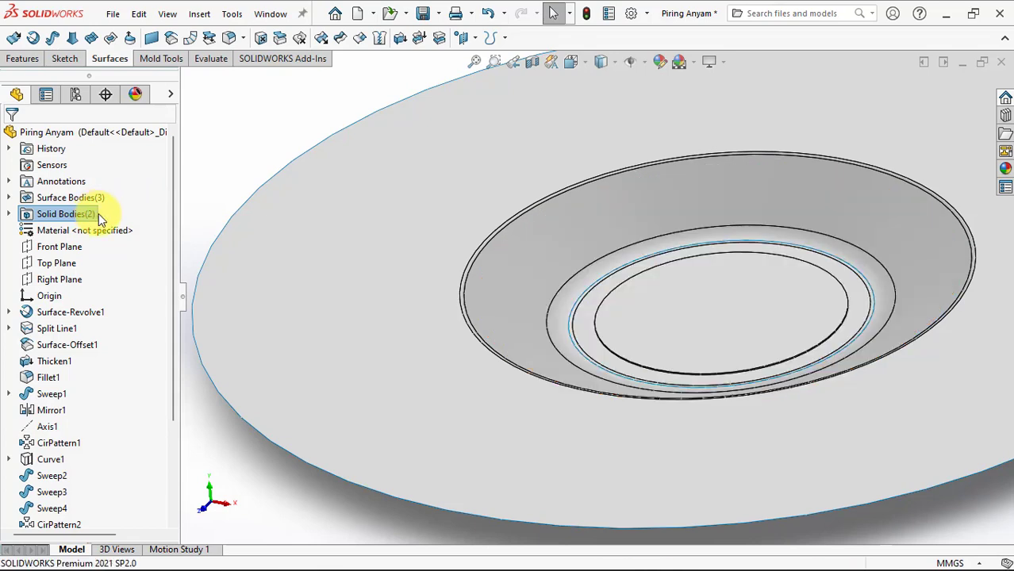
pyautogui.click(306, 135)
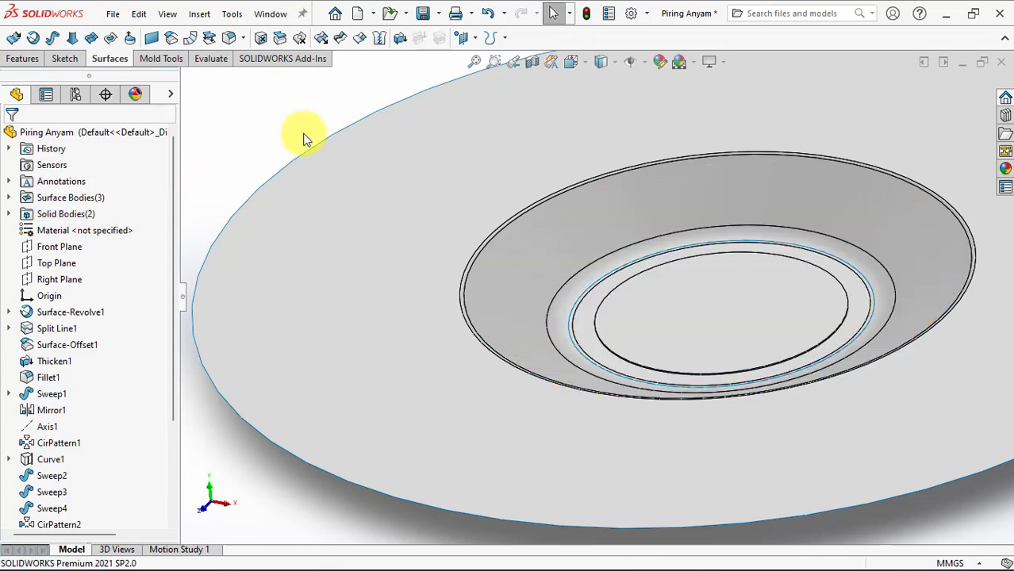
pyautogui.click(8, 198)
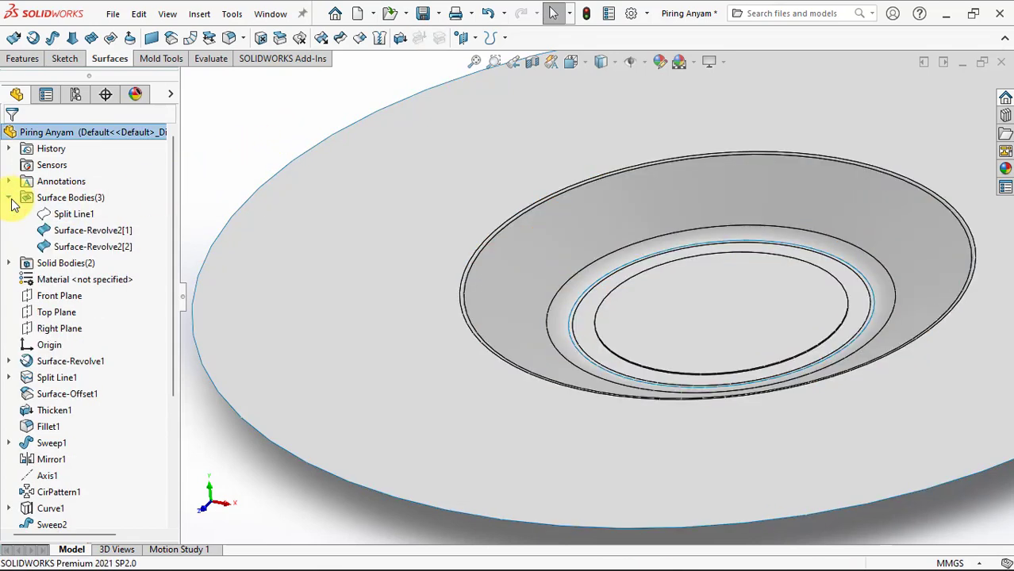
# Knit both Surface-Revolve2 bodies into Surface-Knit1 with Merge entities checked
pyautogui.click(70, 231)
pyautogui.keyDown('ctrl'); pyautogui.click(70, 246); pyautogui.keyUp('ctrl')
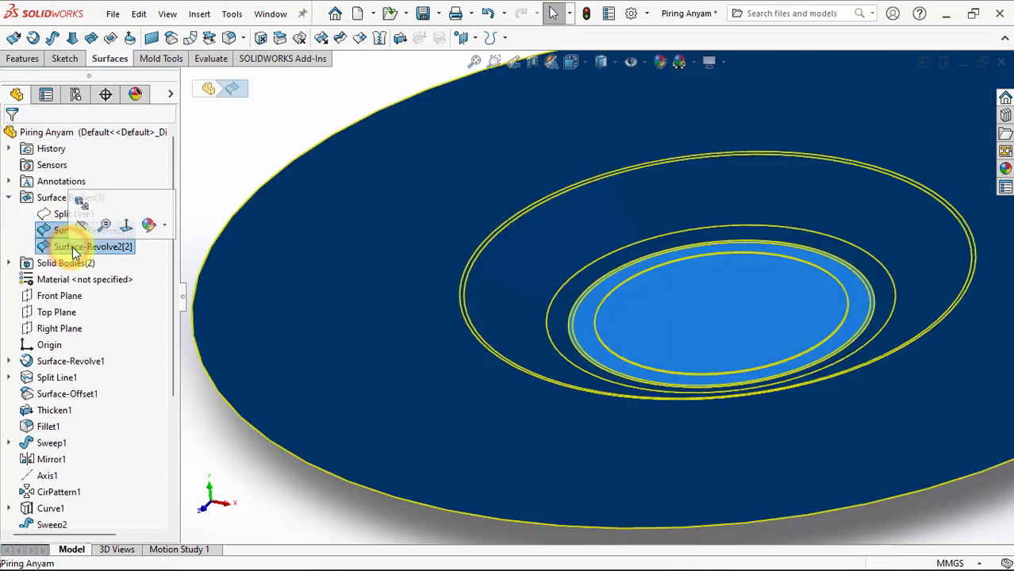
pyautogui.click(379, 40)
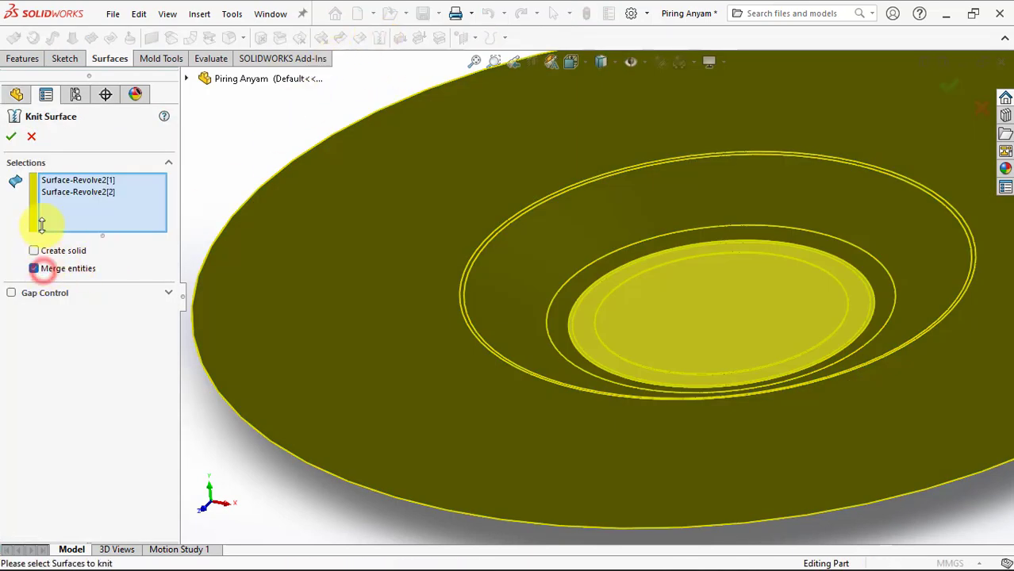
pyautogui.click(12, 139)
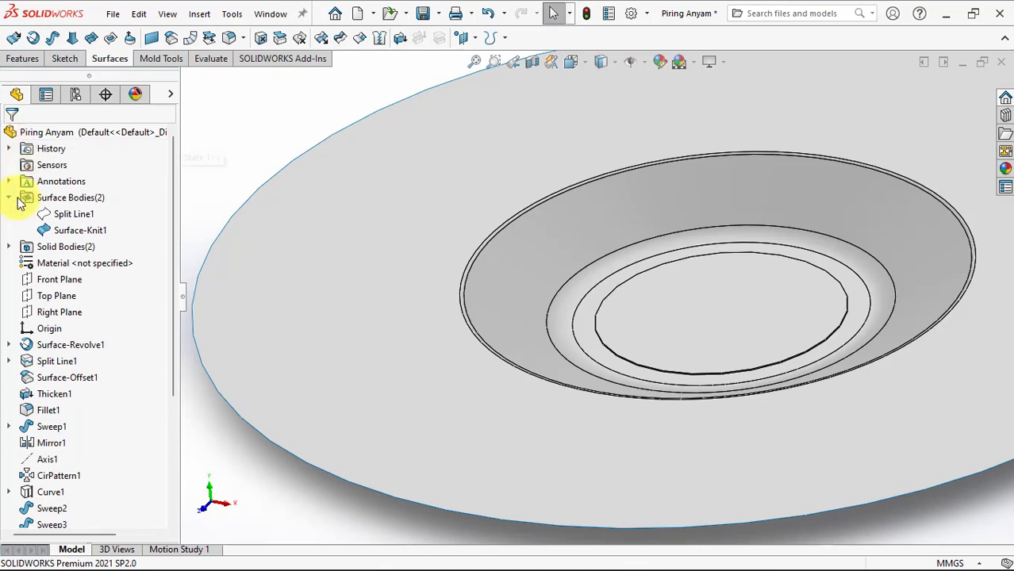
pyautogui.click(28, 251)
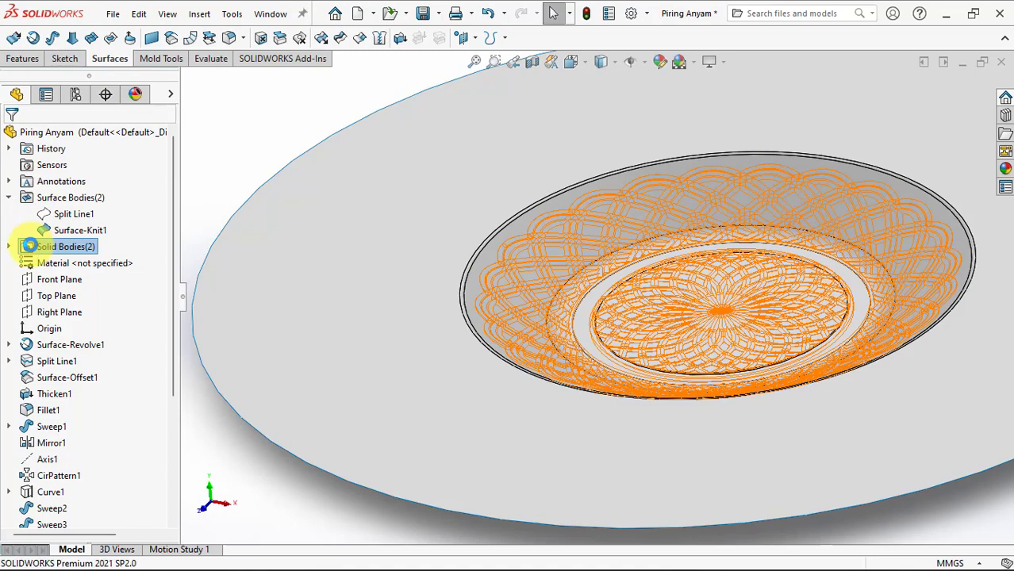
# Orbit to a near top-down view and start a sketch on the plate's Thicken1 face
pyautogui.click(223, 185)
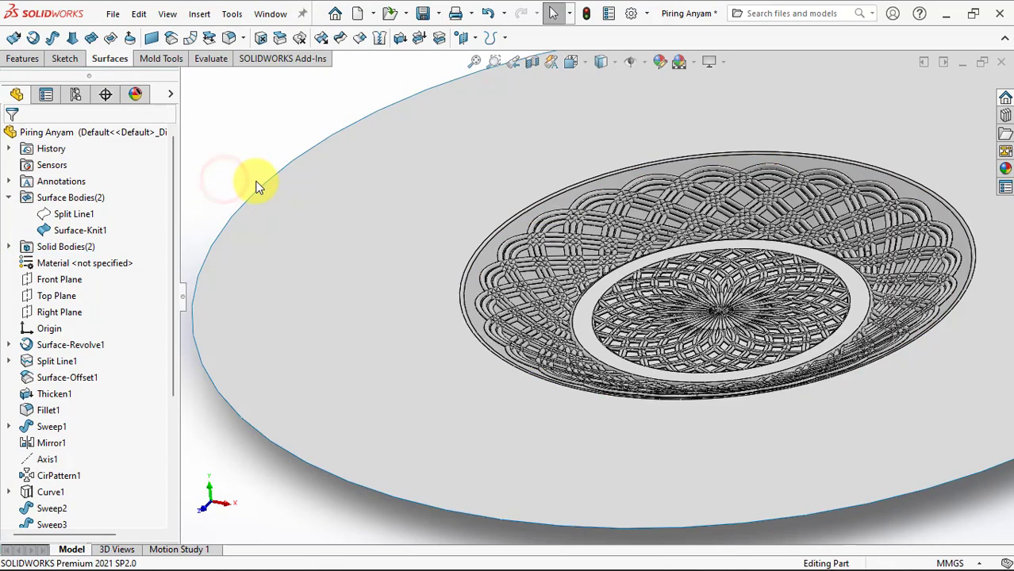
pyautogui.scroll(3, 381, 350)
pyautogui.moveTo(381, 350); pyautogui.dragTo(686, 315, button='middle')
pyautogui.scroll(-3, 667, 314)
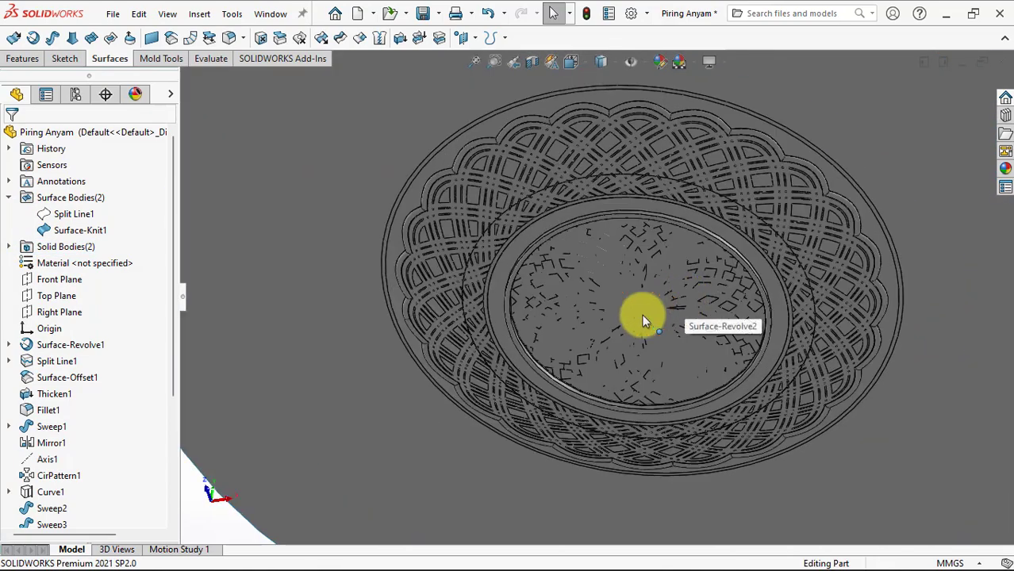
pyautogui.click(564, 310)
pyautogui.click(209, 526)
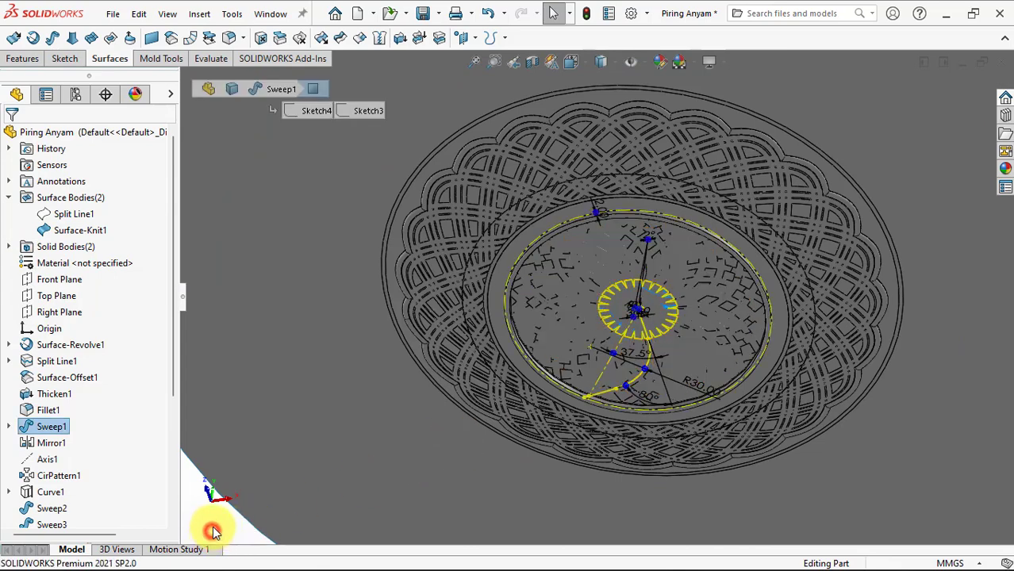
pyautogui.click(495, 306)
pyautogui.click(549, 265)
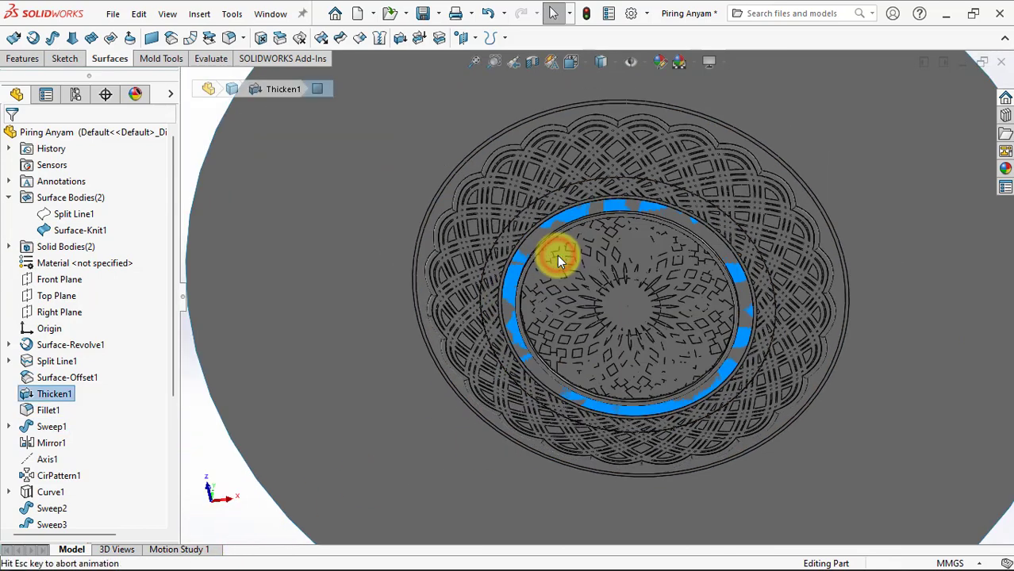
# Draw a centre rectangle on the origin and dimension its top edge 330 mm
pyautogui.click(118, 39)
pyautogui.click(135, 73)
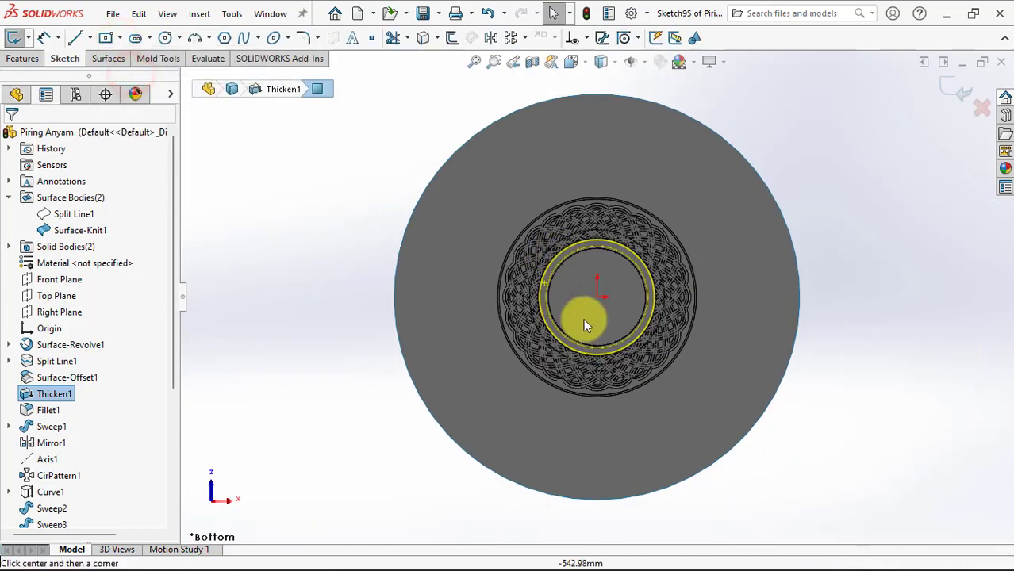
pyautogui.click(720, 163)
pyautogui.click(44, 38)
pyautogui.click(592, 159)
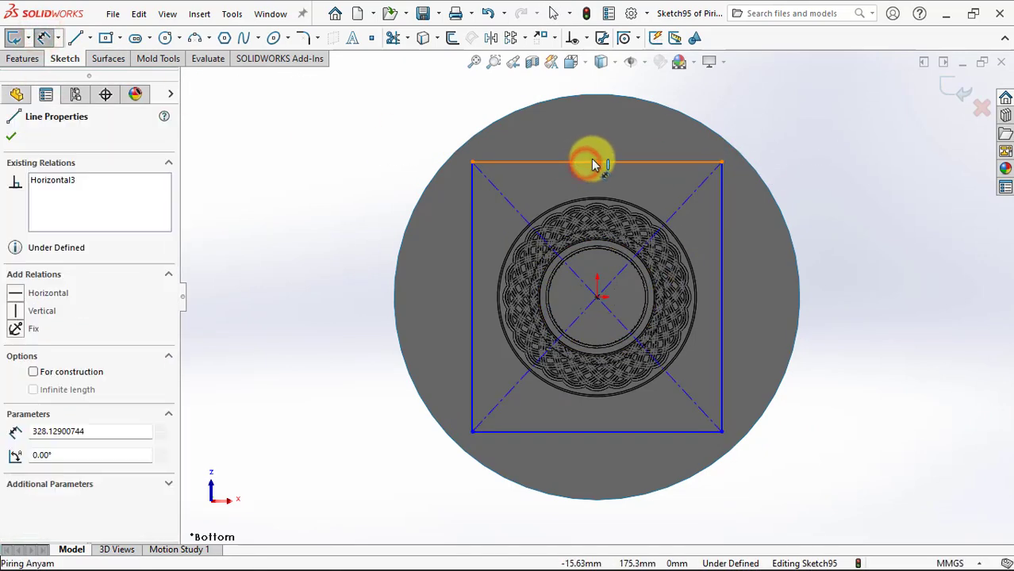
pyautogui.click(589, 117)
pyautogui.write('330')
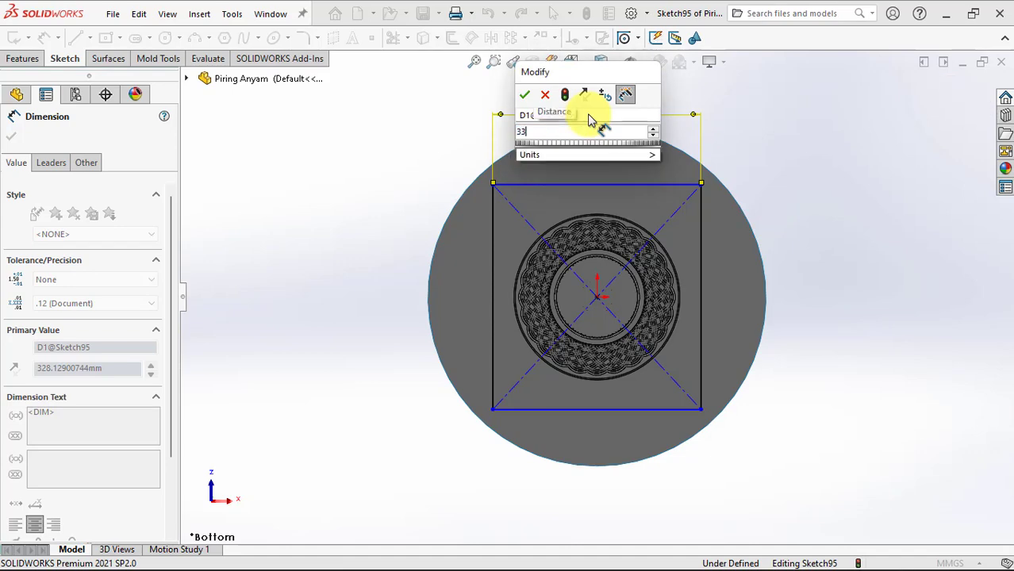
pyautogui.click(526, 95)
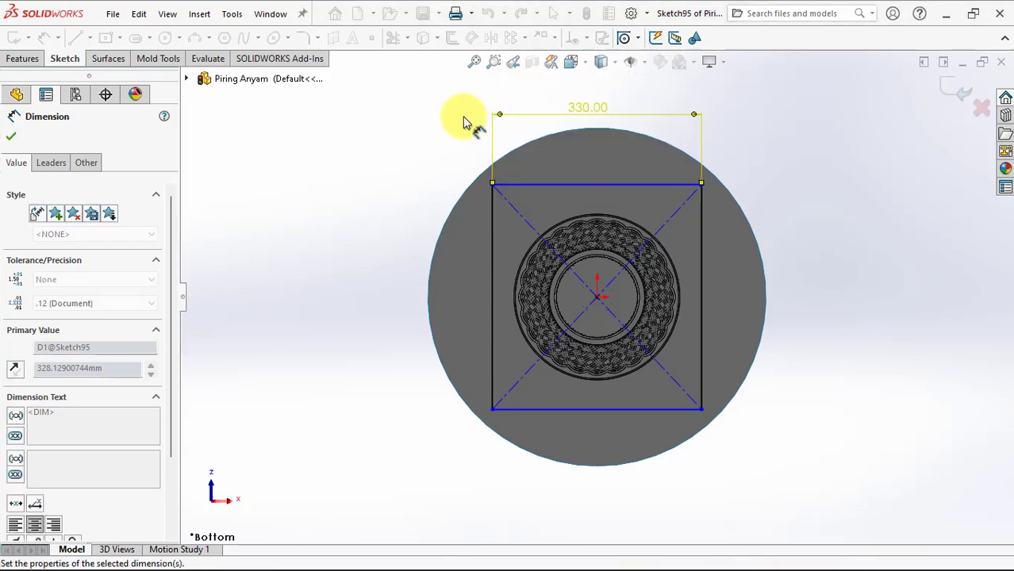
# Add an Equal relation between the rectangle's top and right edges to make it square
pyautogui.rightClick(441, 127)
pyautogui.click(470, 171)
pyautogui.click(677, 187)
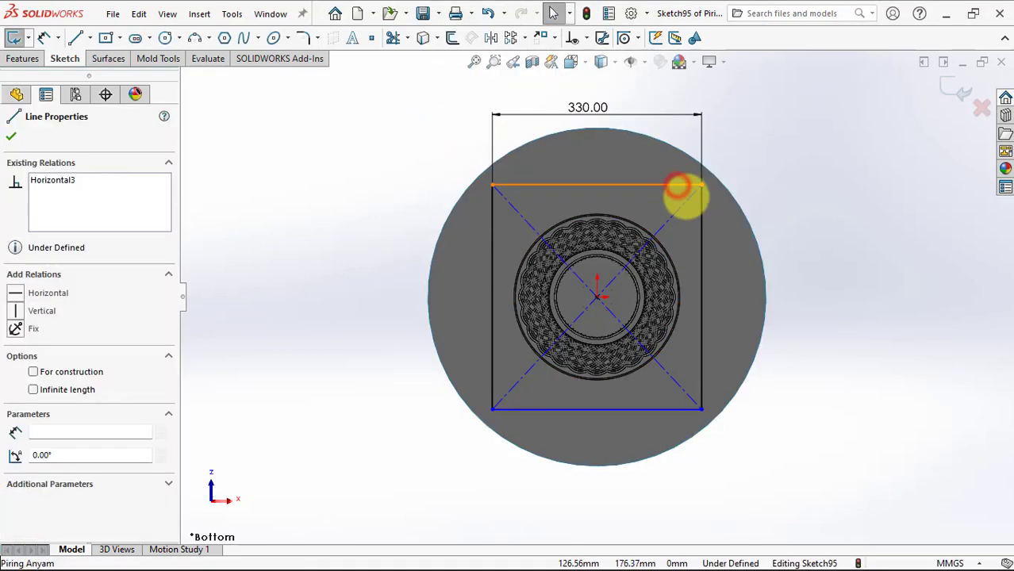
pyautogui.keyDown('ctrl'); pyautogui.click(703, 224); pyautogui.keyUp('ctrl')
pyautogui.click(857, 156)
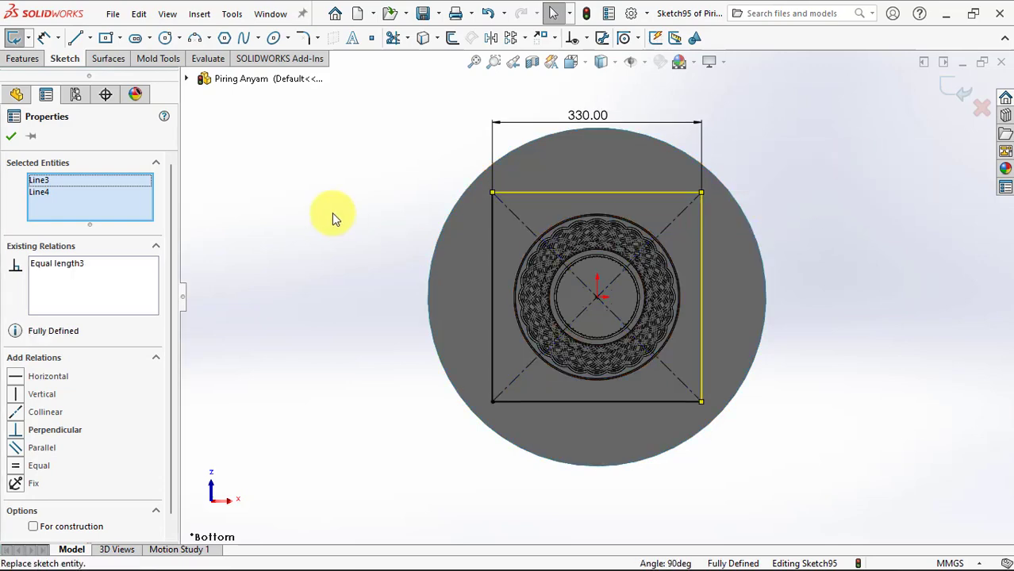
pyautogui.click(298, 188)
pyautogui.click(16, 57)
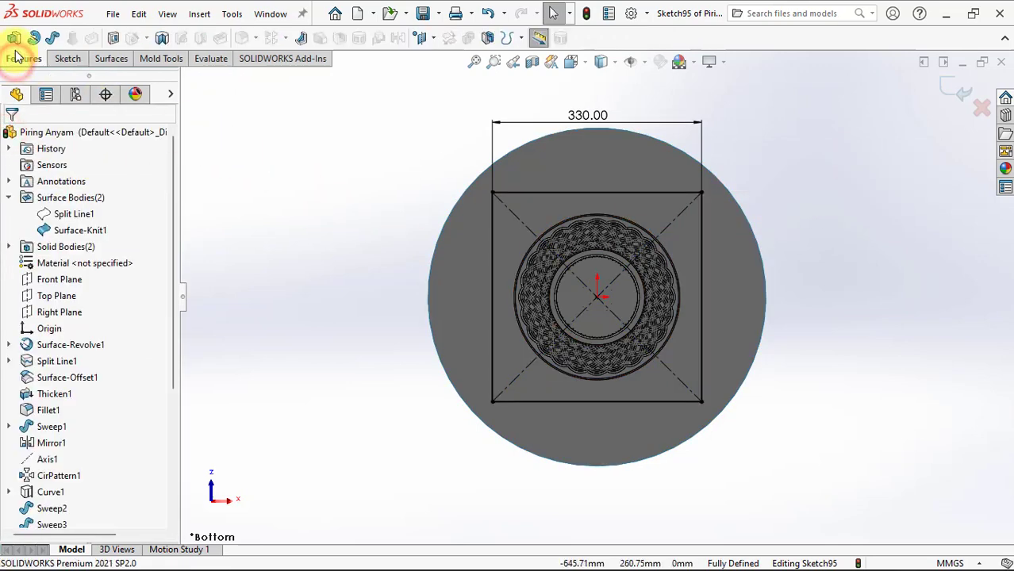
# Extrude the square 50 mm with Merge result unchecked
pyautogui.click(12, 37)
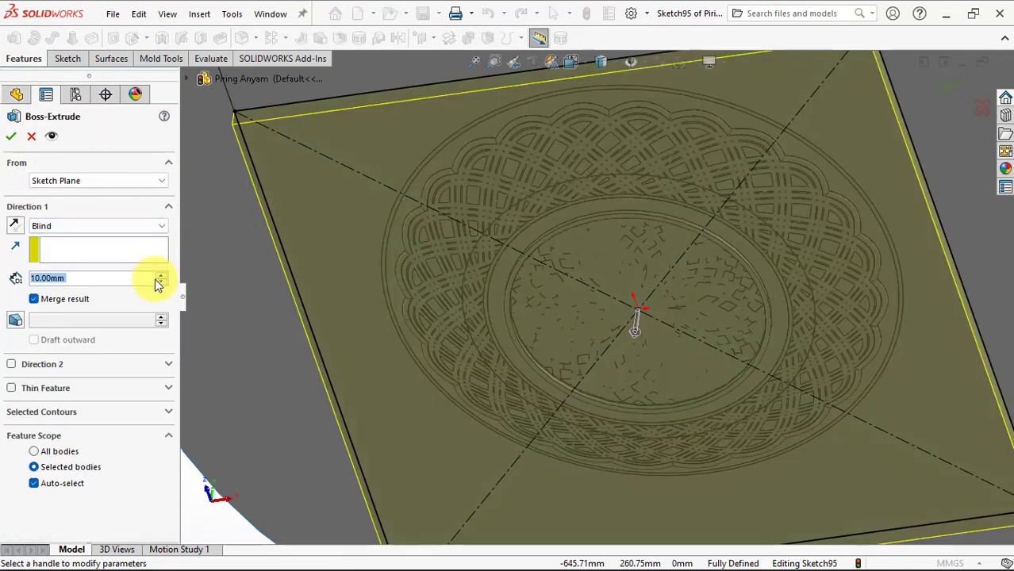
pyautogui.click(161, 274)
pyautogui.click(161, 274)
pyautogui.click(162, 274)
pyautogui.click(161, 274)
pyautogui.click(33, 298)
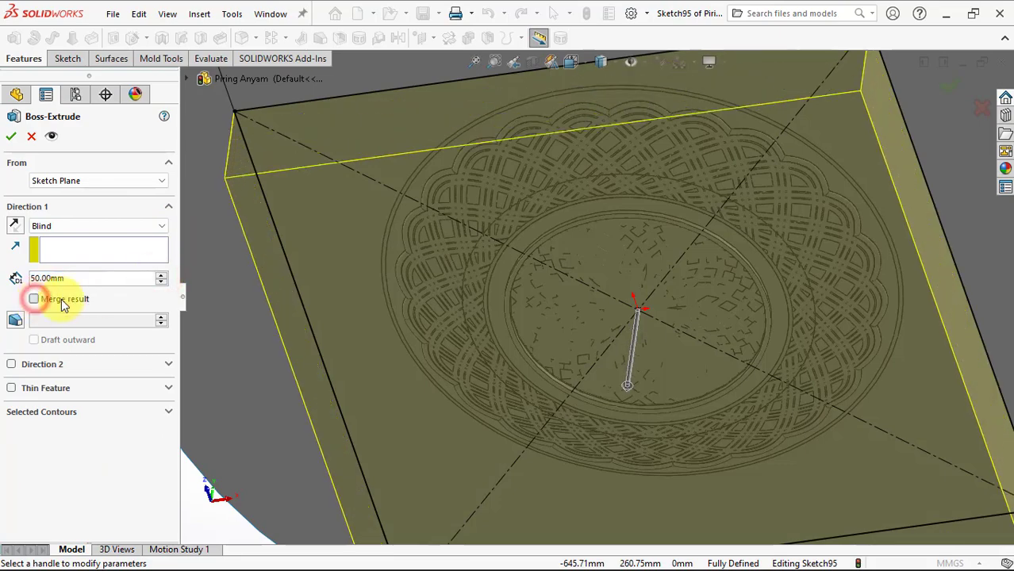
pyautogui.scroll(5, 449, 285)
pyautogui.moveTo(450, 284); pyautogui.dragTo(471, 403, button='middle')
pyautogui.scroll(-5, 591, 331)
pyautogui.moveTo(592, 331); pyautogui.dragTo(515, 324, button='middle')
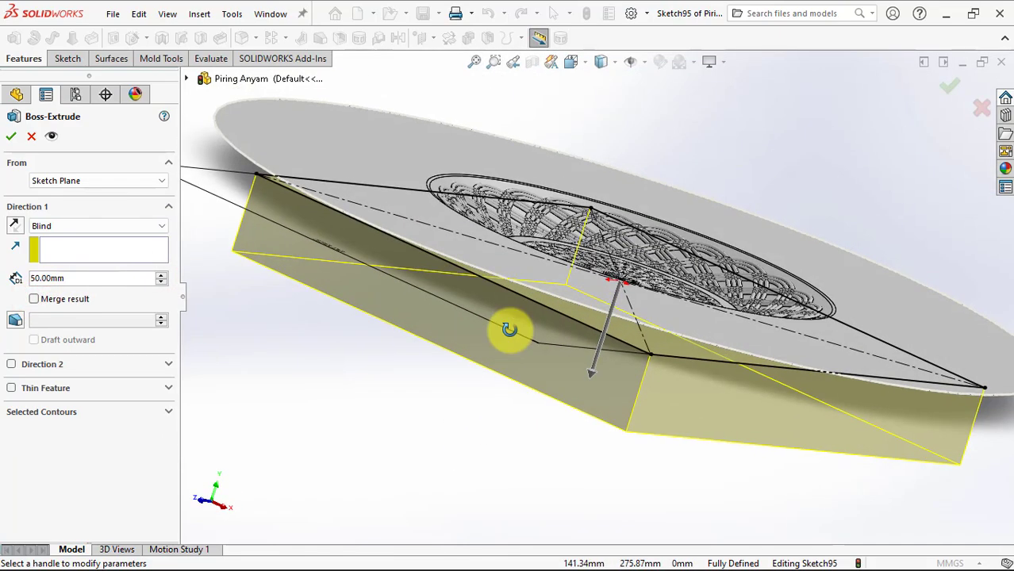
# Add a 100 mm second direction to the extrusion and confirm it
pyautogui.click(22, 366)
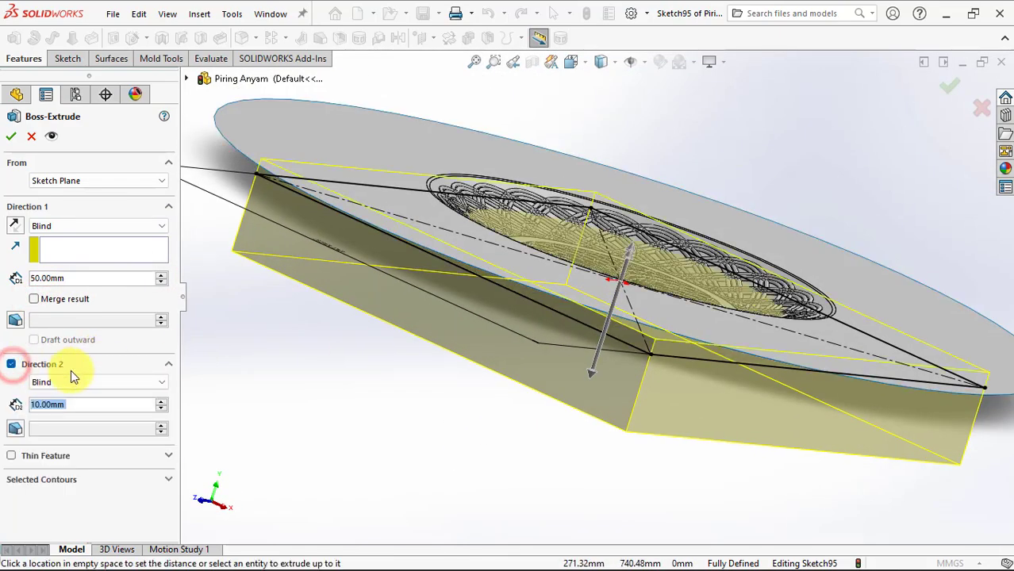
pyautogui.click(161, 402)
pyautogui.click(161, 402)
pyautogui.click(161, 402)
pyautogui.click(161, 401)
pyautogui.click(161, 401)
pyautogui.click(161, 402)
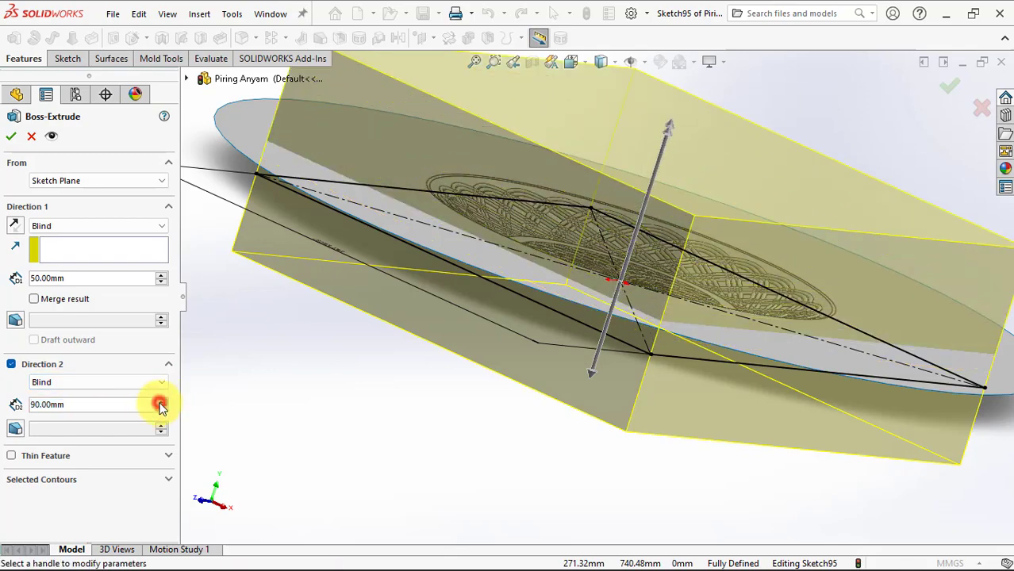
pyautogui.click(161, 401)
pyautogui.scroll(2, 452, 365)
pyautogui.moveTo(356, 264)
pyautogui.mouseDown(button='middle')
pyautogui.moveTo(390, 357)
pyautogui.moveTo(349, 333)
pyautogui.mouseUp(button='middle')
pyautogui.click(10, 140)
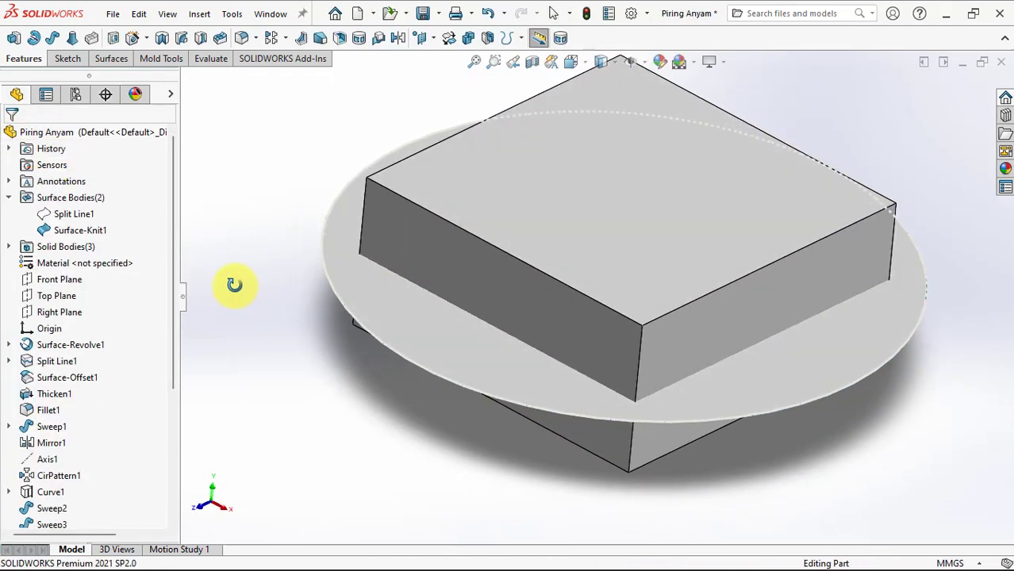
# Subtract body Scale1[2] from the Boss-Extrude1 block to create Combine1
pyautogui.click(469, 39)
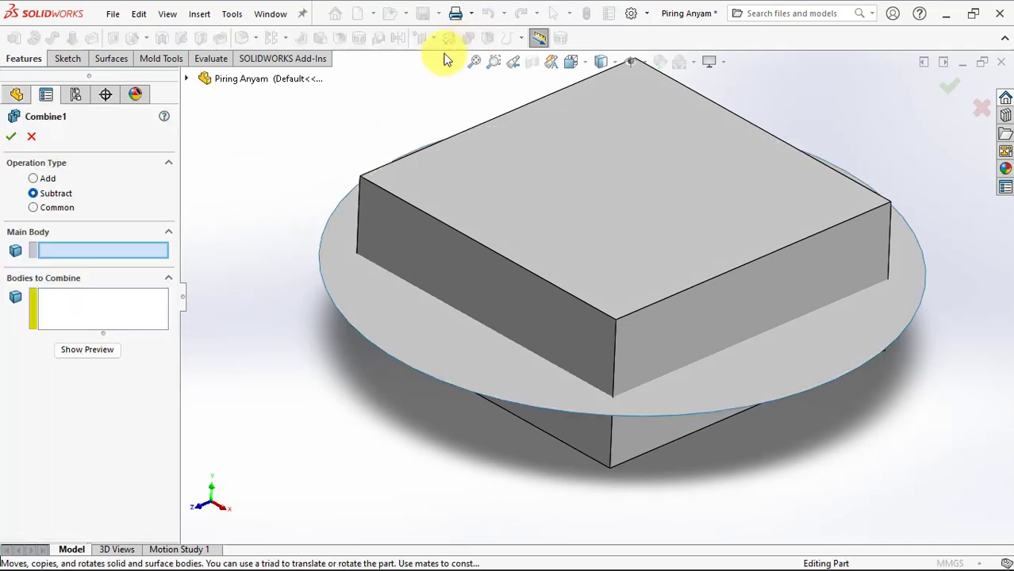
pyautogui.click(394, 220)
pyautogui.click(187, 78)
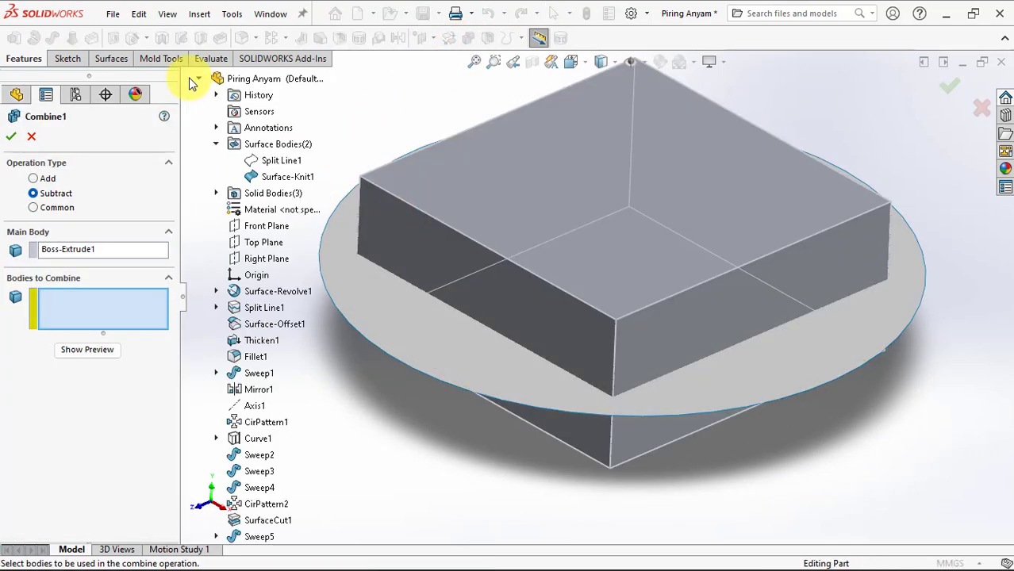
pyautogui.click(216, 193)
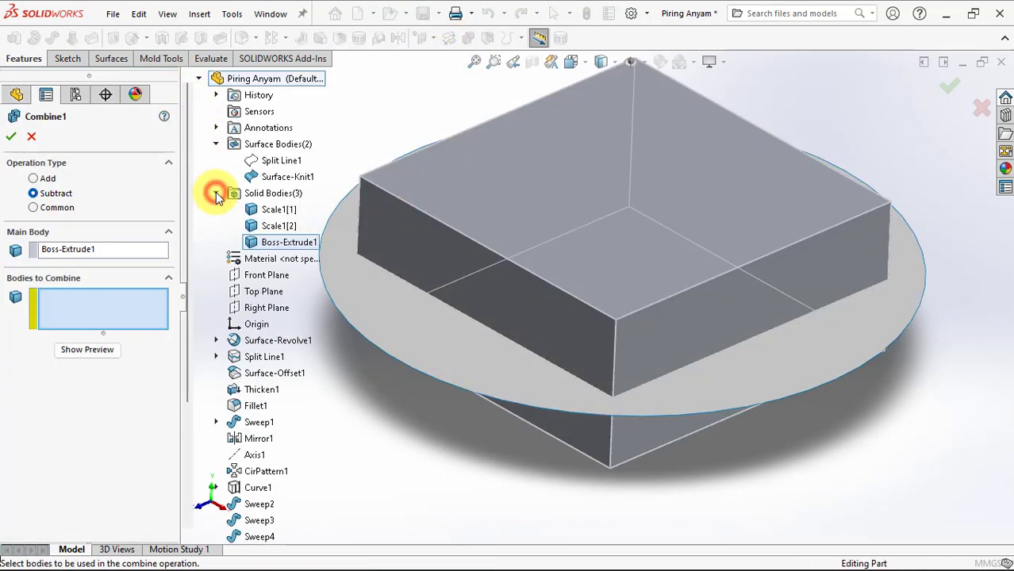
pyautogui.click(252, 229)
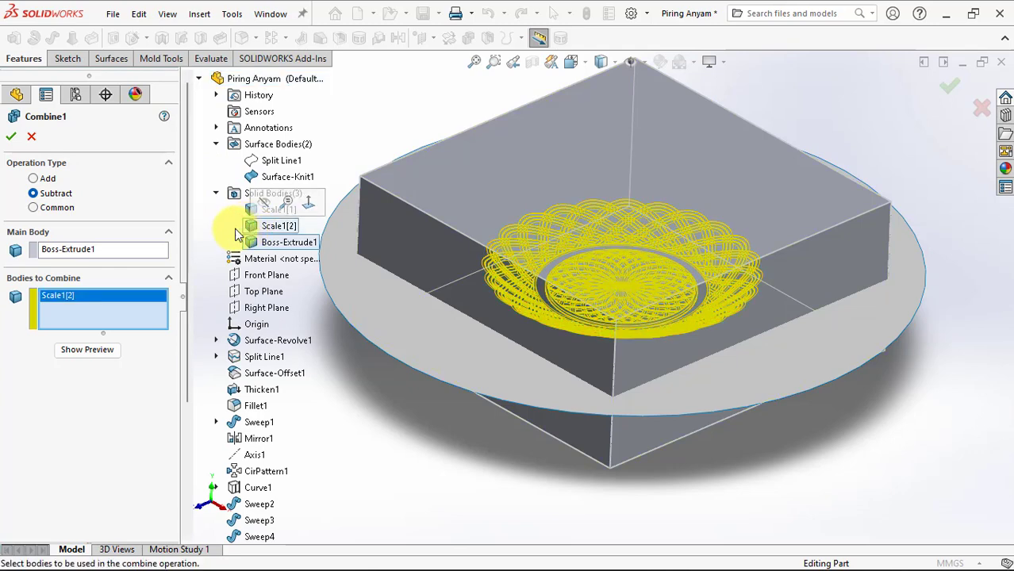
pyautogui.click(12, 138)
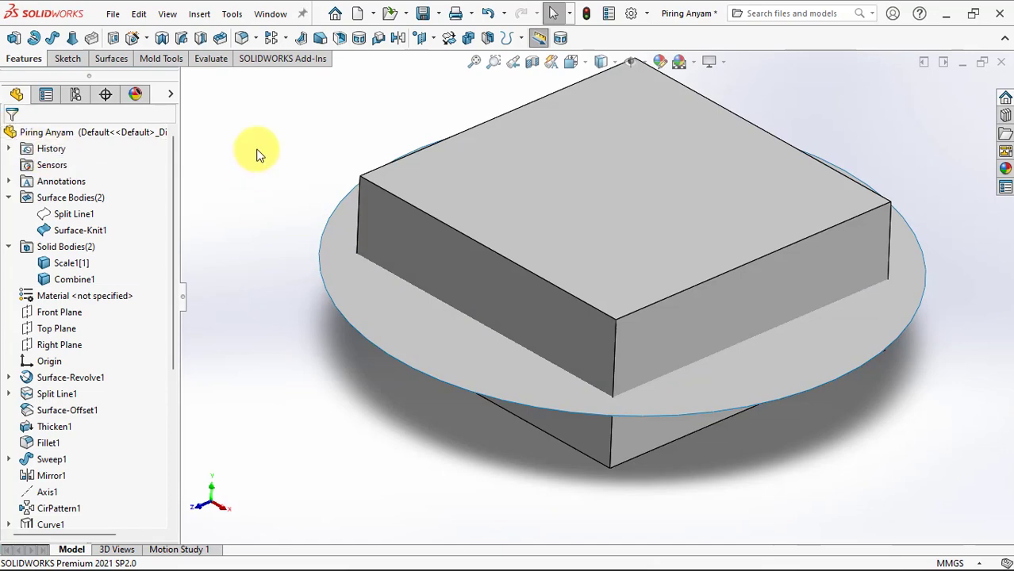
# Check the plate-shaped cavity inside Combine1 with a Front Plane section view
pyautogui.click(531, 62)
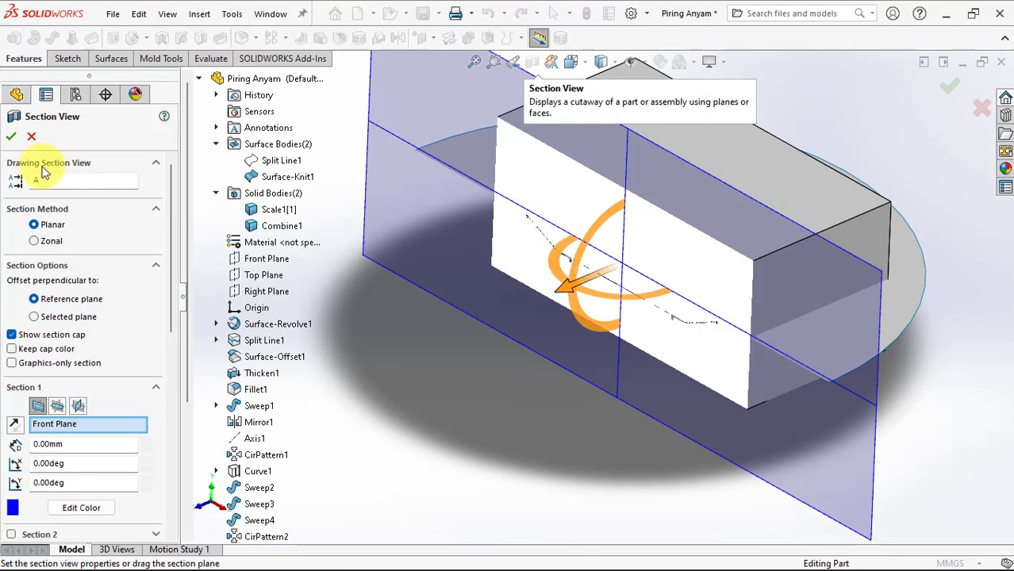
pyautogui.click(11, 137)
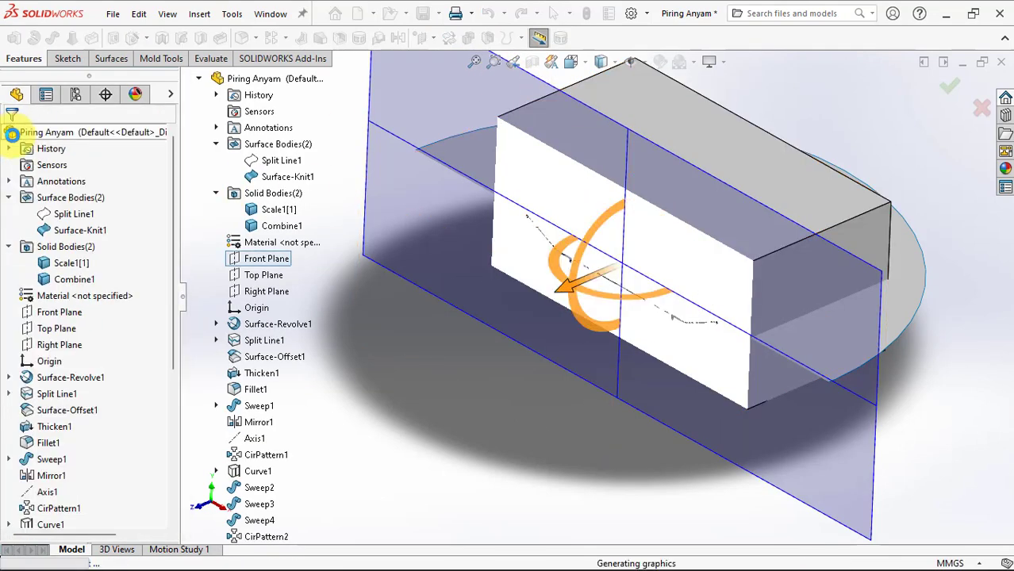
pyautogui.scroll(-5, 583, 261)
pyautogui.scroll(-3, 564, 240)
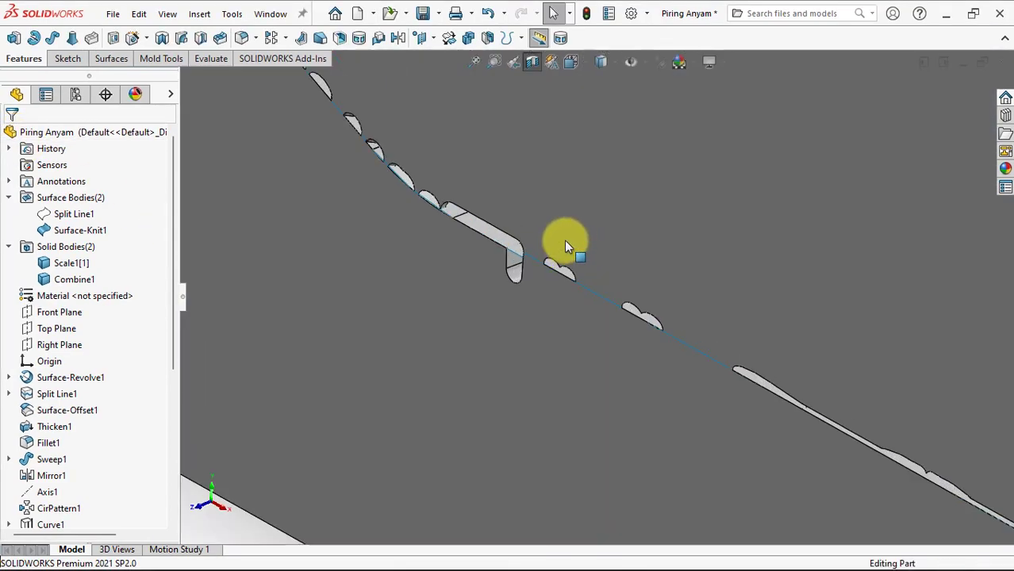
pyautogui.scroll(3, 587, 217)
pyautogui.scroll(2, 588, 216)
pyautogui.scroll(3, 587, 216)
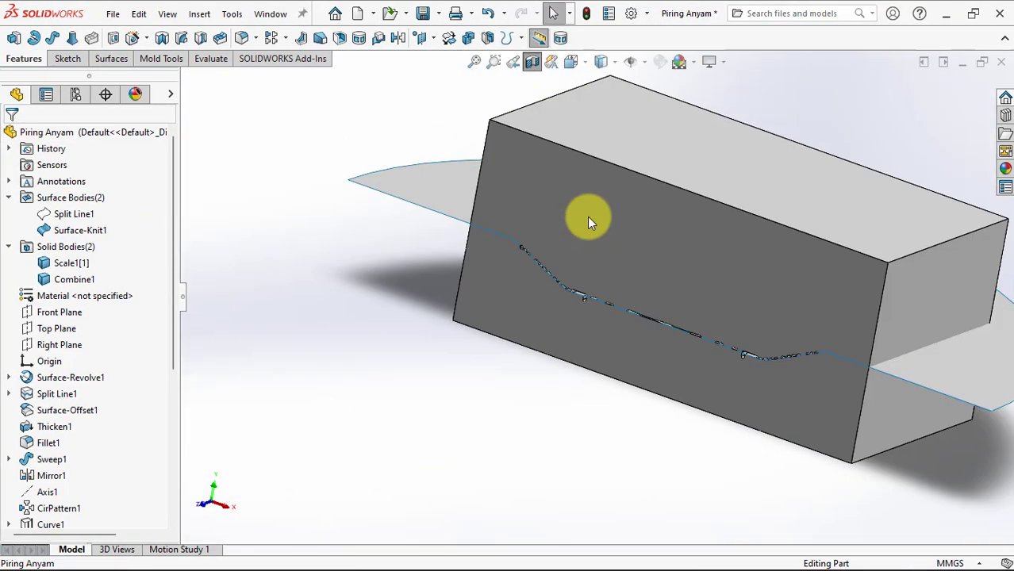
# Orbit the block, select its top face and switch to the isometric view
pyautogui.moveTo(588, 217); pyautogui.dragTo(587, 281, button='middle')
pyautogui.scroll(-3, 740, 373)
pyautogui.scroll(-2, 740, 373)
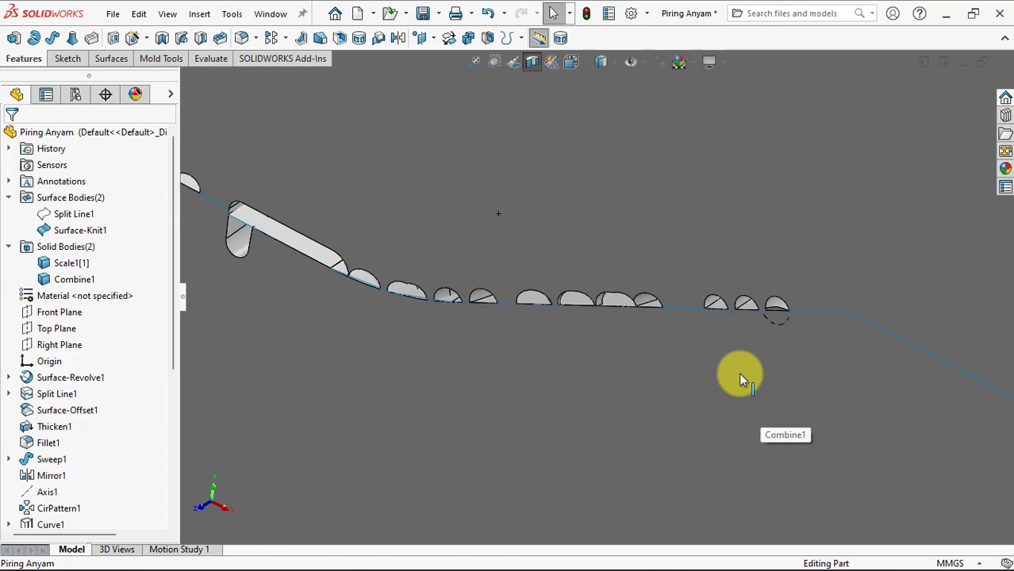
pyautogui.scroll(3, 741, 373)
pyautogui.scroll(3, 739, 372)
pyautogui.click(609, 148)
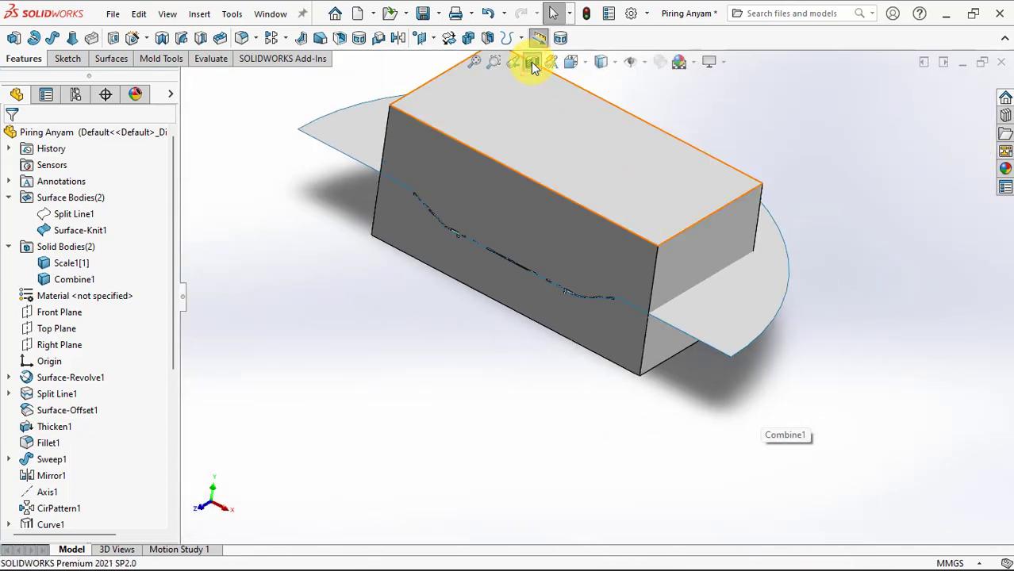
pyautogui.click(532, 61)
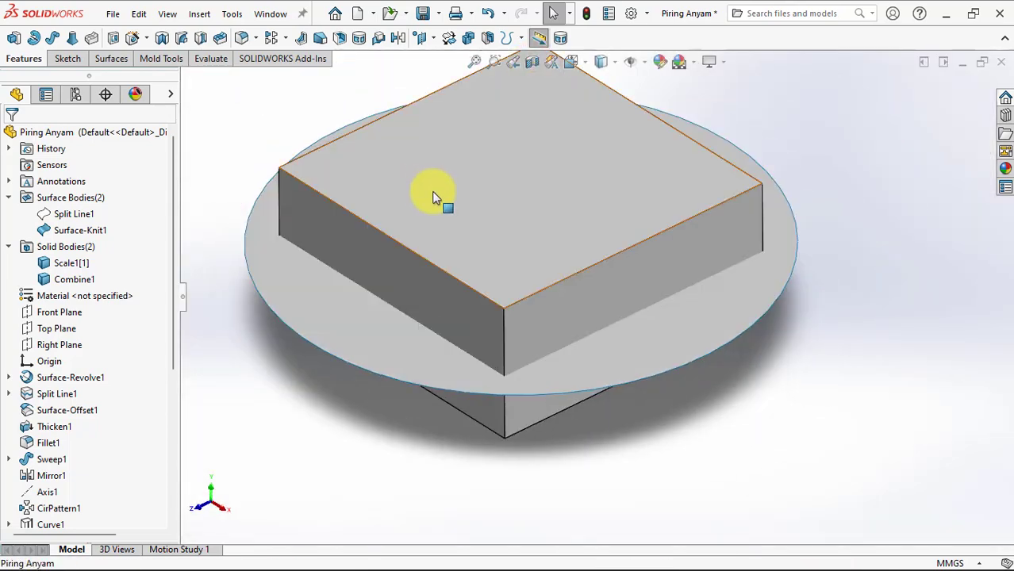
pyautogui.hotkey('ctrl', '7')
# Split Combine1 with Surface-Knit1, keeping both cut bodies Split1[1] and Split1[2]
pyautogui.click(488, 40)
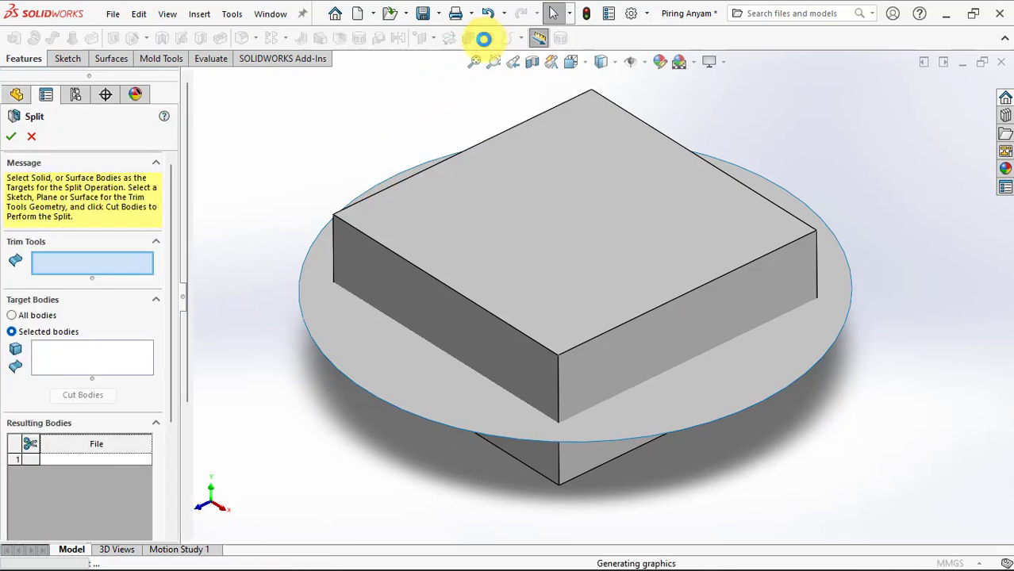
pyautogui.click(349, 330)
pyautogui.click(93, 359)
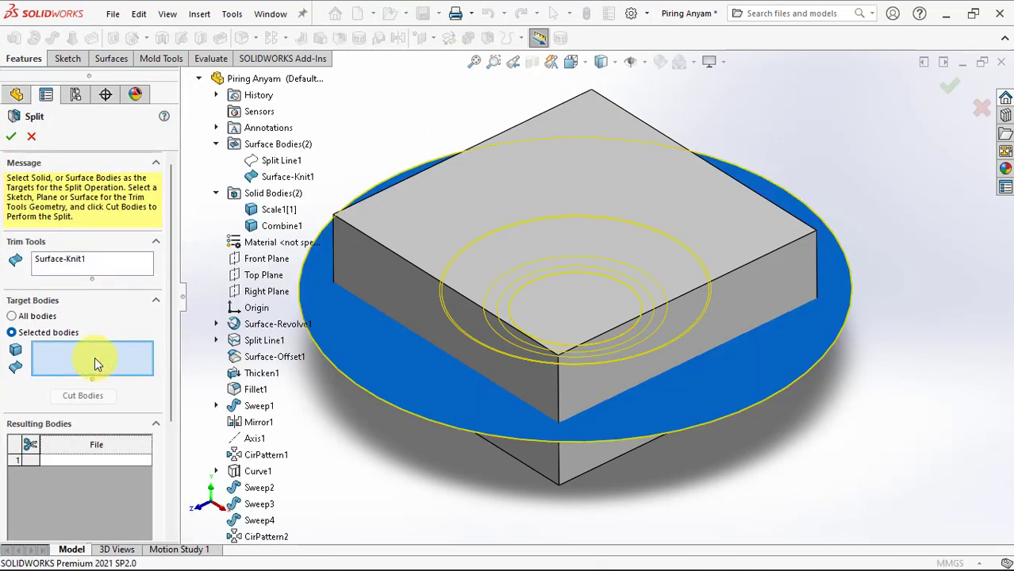
pyautogui.click(394, 263)
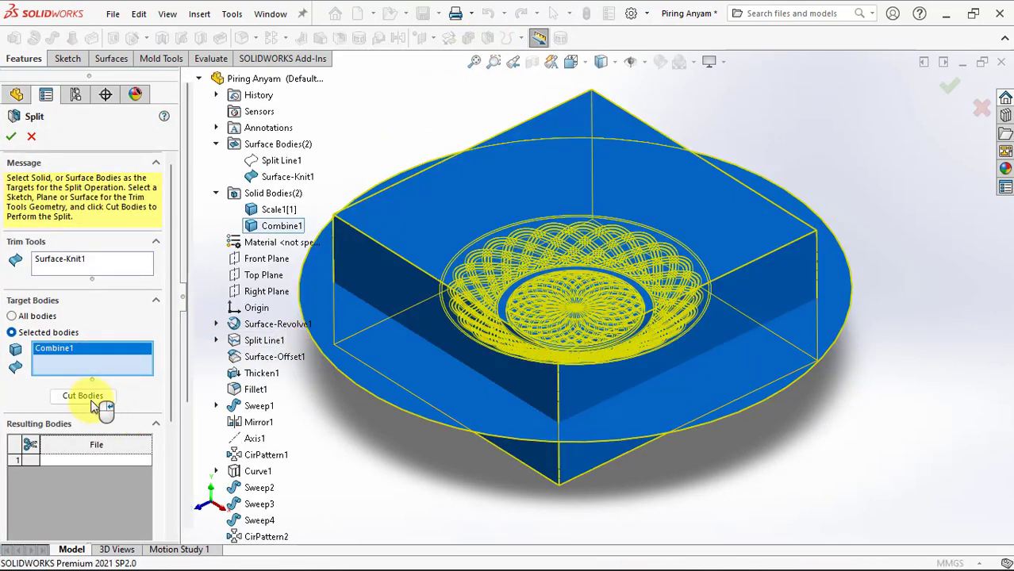
pyautogui.click(88, 399)
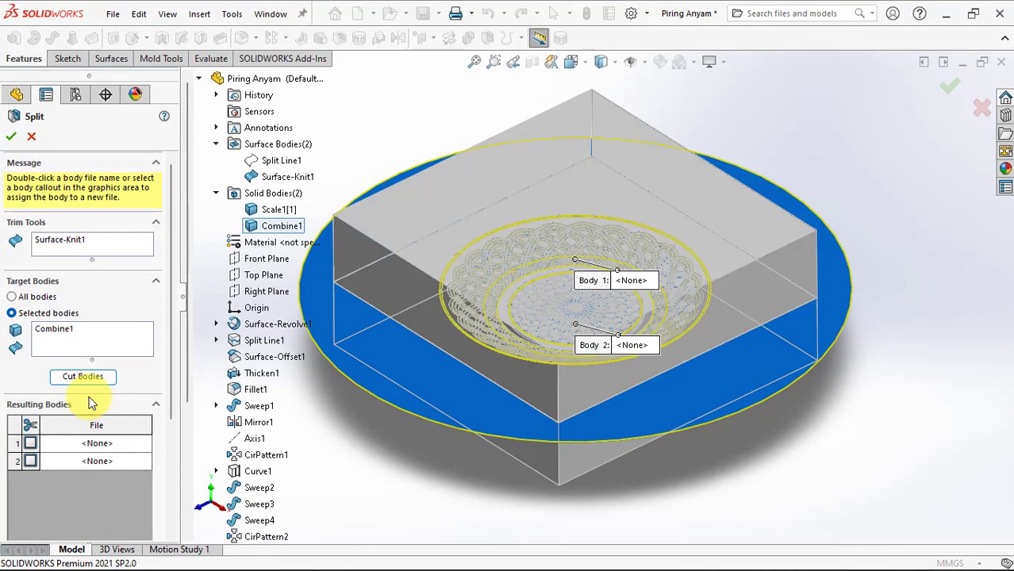
pyautogui.click(30, 446)
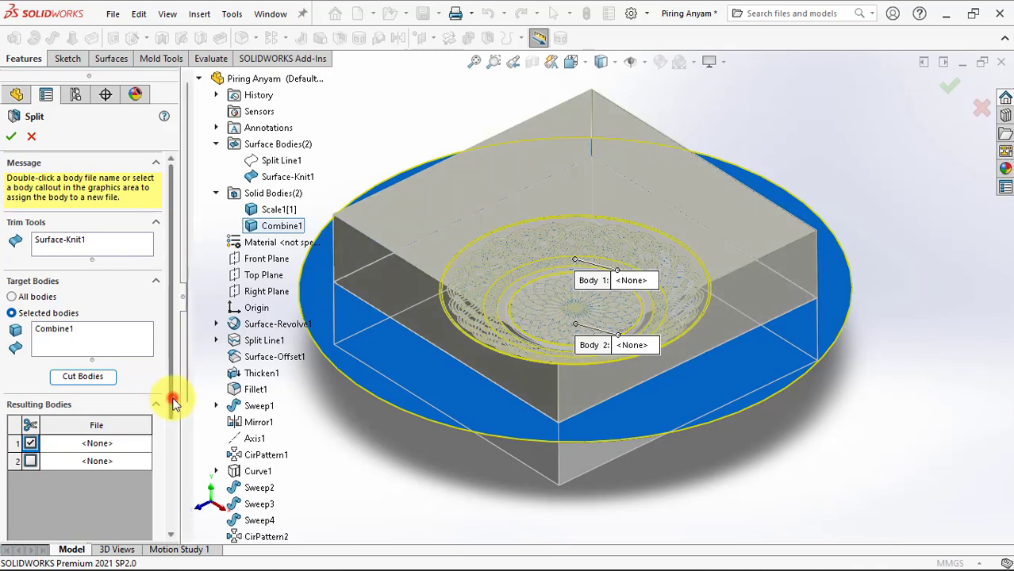
pyautogui.moveTo(170, 396); pyautogui.dragTo(140, 477)
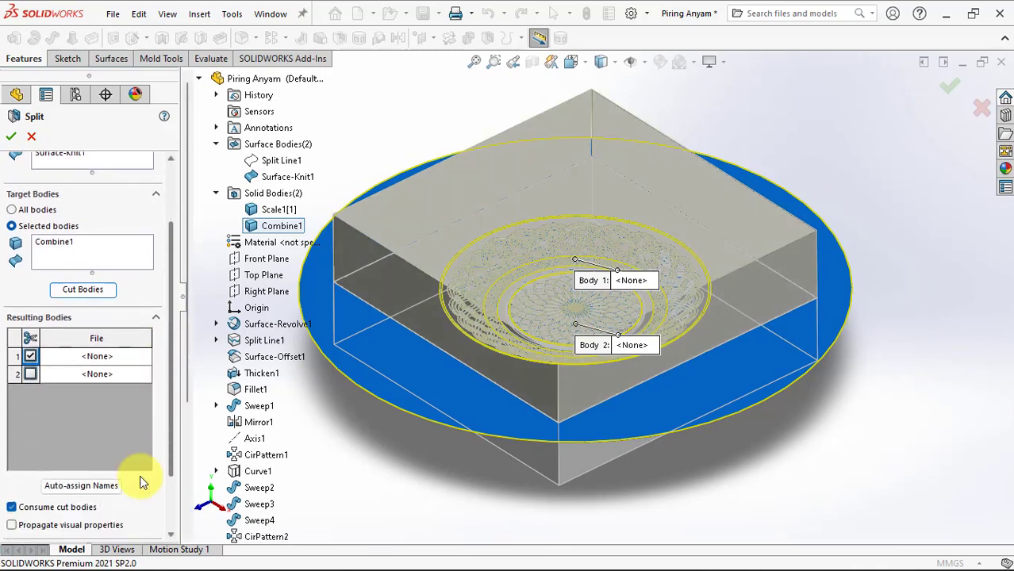
pyautogui.click(12, 138)
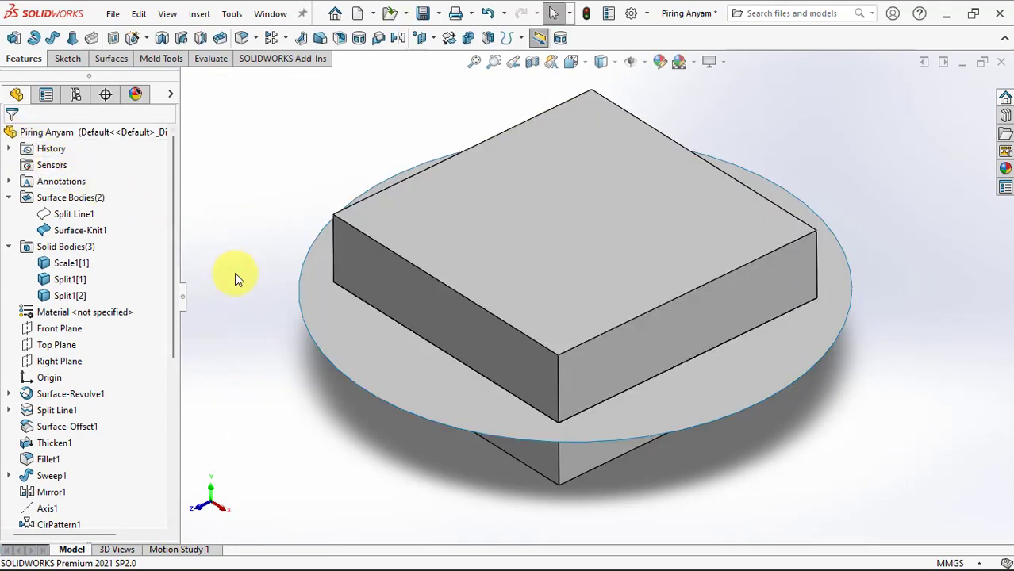
# Hide the revolved parting disc surface and the lower block body
pyautogui.click(356, 347)
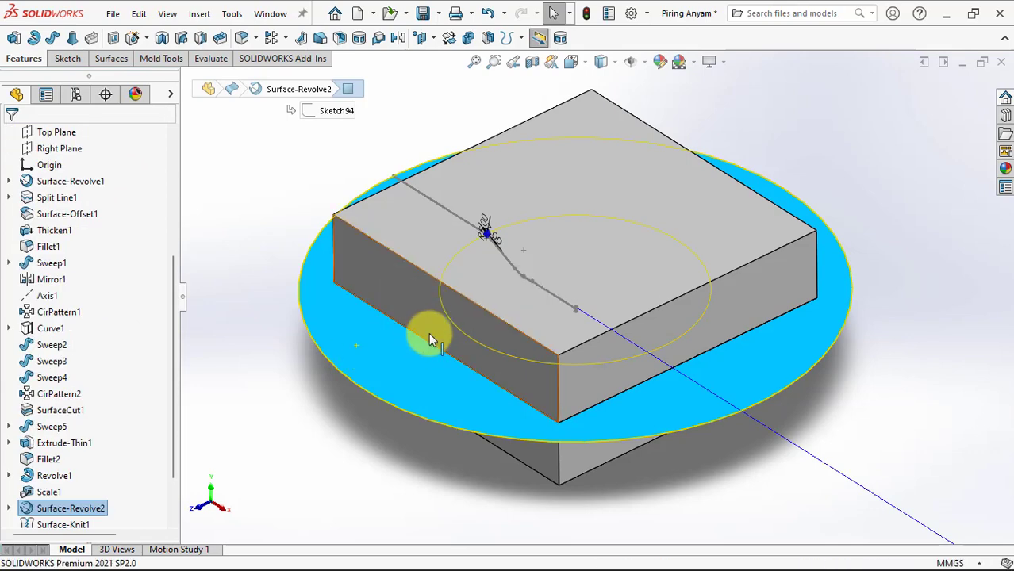
pyautogui.press('Tab')
pyautogui.click(408, 366)
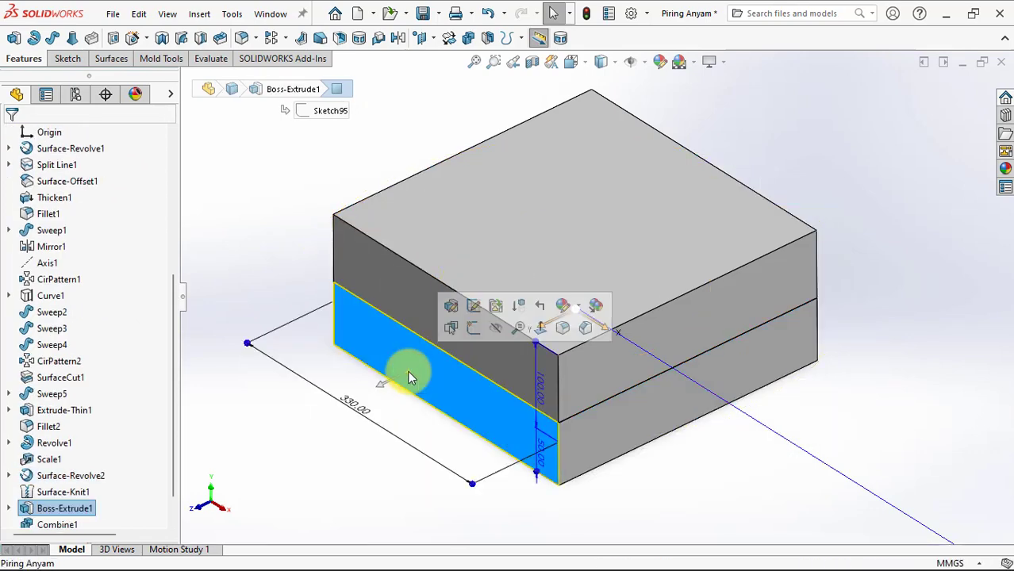
pyautogui.click(497, 334)
pyautogui.click(299, 442)
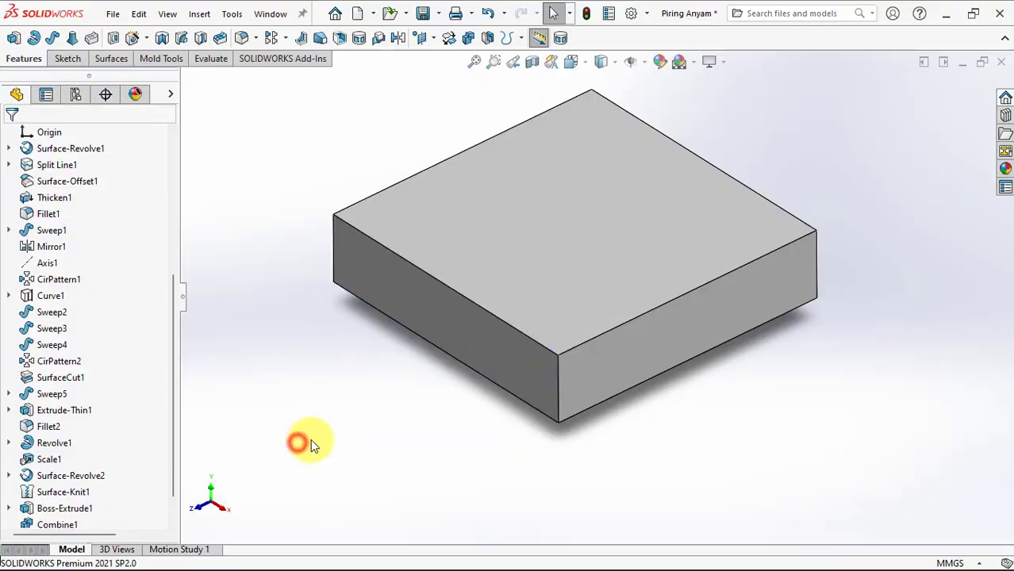
# Orbit and zoom low across the model to inspect the carved plate pattern
pyautogui.moveTo(310, 443)
pyautogui.mouseDown(button='middle')
pyautogui.moveTo(351, 396)
pyautogui.moveTo(400, 203)
pyautogui.mouseUp(button='middle')
pyautogui.scroll(-5, 535, 287)
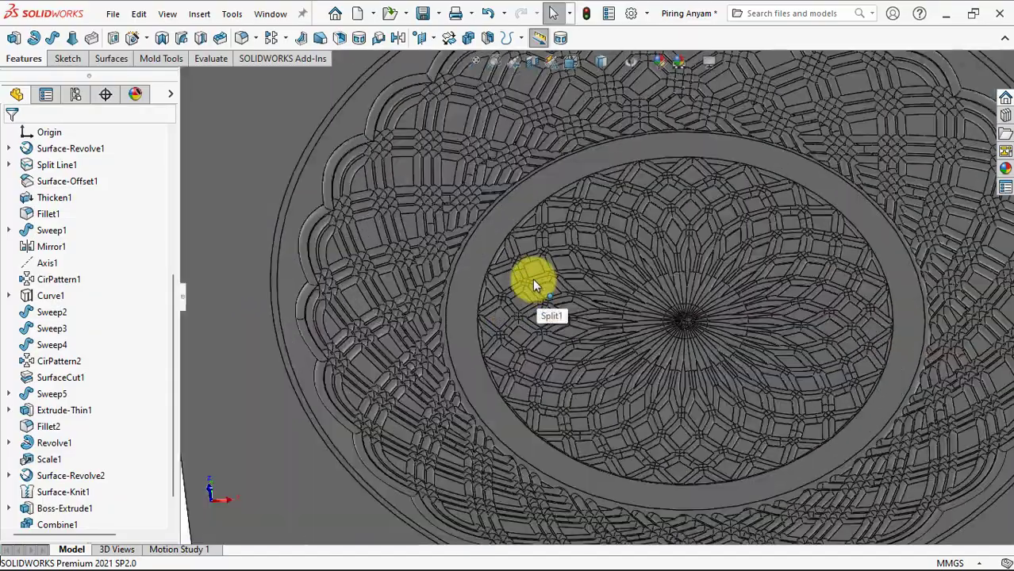
pyautogui.moveTo(533, 279)
pyautogui.mouseDown(button='middle')
pyautogui.moveTo(525, 146)
pyautogui.moveTo(500, 199)
pyautogui.moveTo(362, 306)
pyautogui.moveTo(358, 256)
pyautogui.moveTo(323, 326)
pyautogui.mouseUp(button='middle')
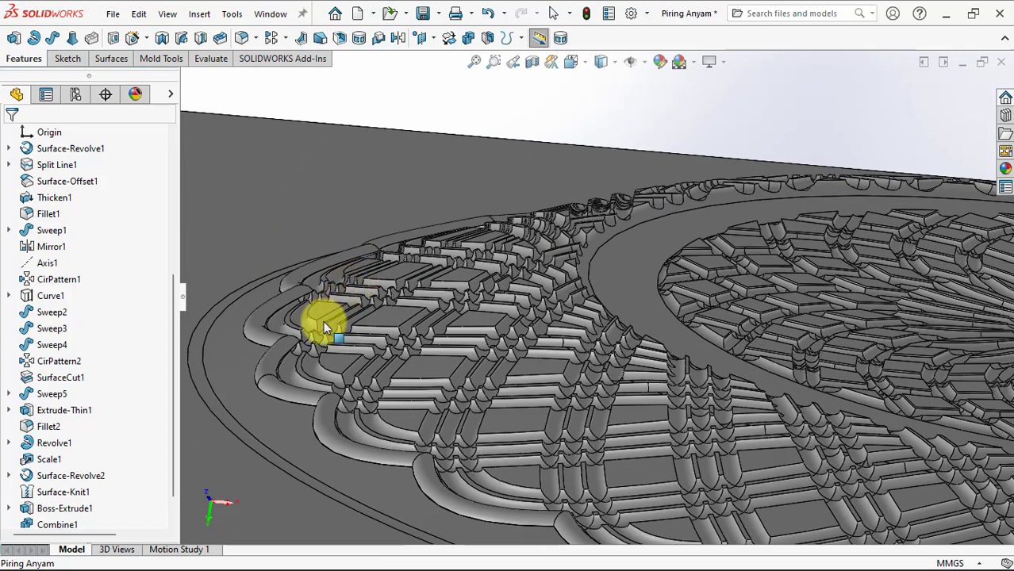
pyautogui.click(275, 360)
pyautogui.scroll(2, 343, 309)
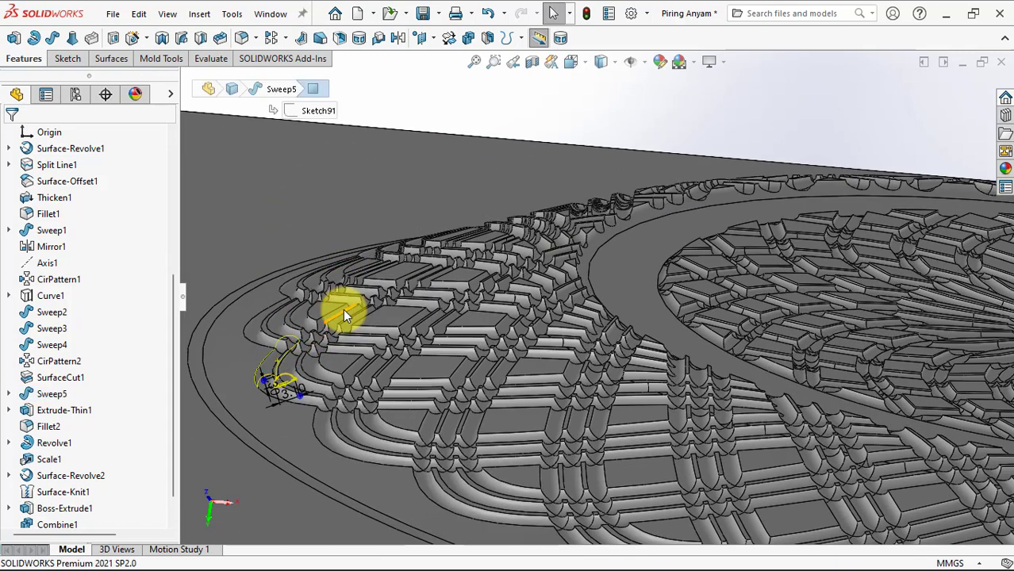
pyautogui.scroll(2, 342, 309)
pyautogui.scroll(2, 343, 308)
pyautogui.scroll(2, 343, 309)
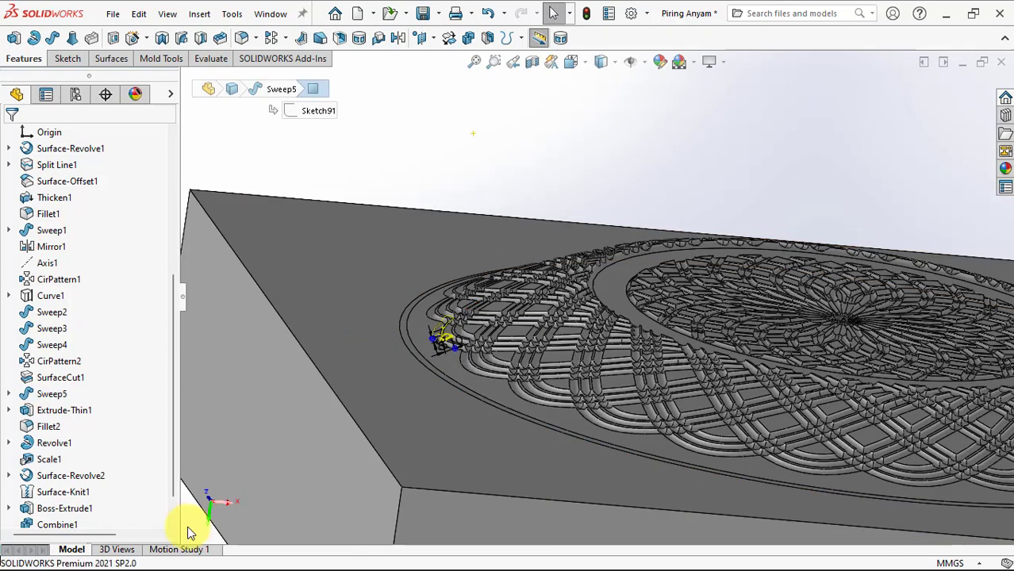
pyautogui.scroll(-3, 432, 345)
pyautogui.scroll(-2, 429, 327)
pyautogui.moveTo(429, 327)
pyautogui.mouseDown(button='middle')
pyautogui.moveTo(519, 313)
pyautogui.moveTo(476, 361)
pyautogui.mouseUp(button='middle')
pyautogui.scroll(5, 427, 326)
pyautogui.scroll(1, 476, 363)
pyautogui.moveTo(173, 342); pyautogui.dragTo(174, 257)
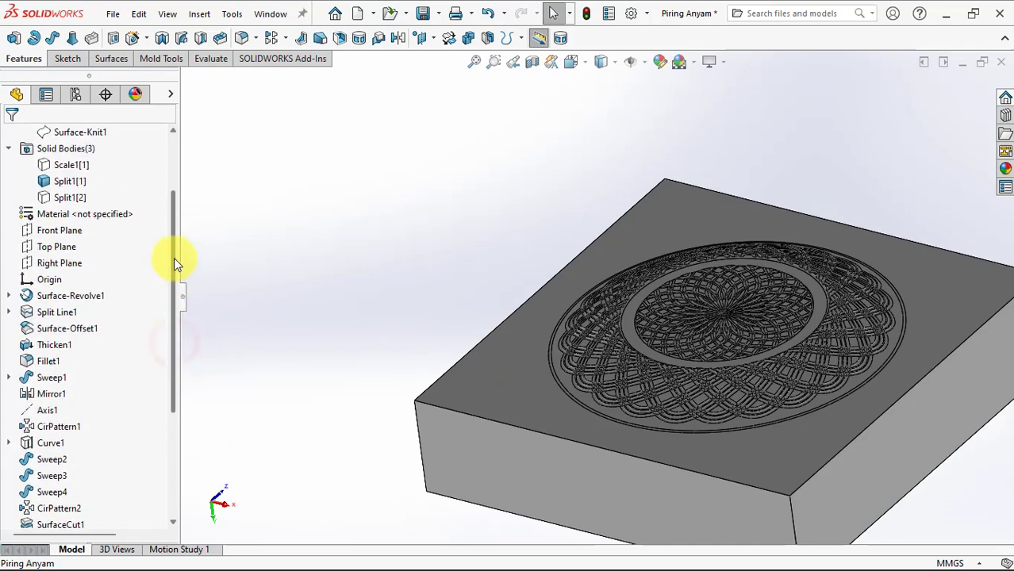
# Show Split1[2], hide Split1[1], and view the exposed cavity from below
pyautogui.click(70, 197)
pyautogui.click(76, 175)
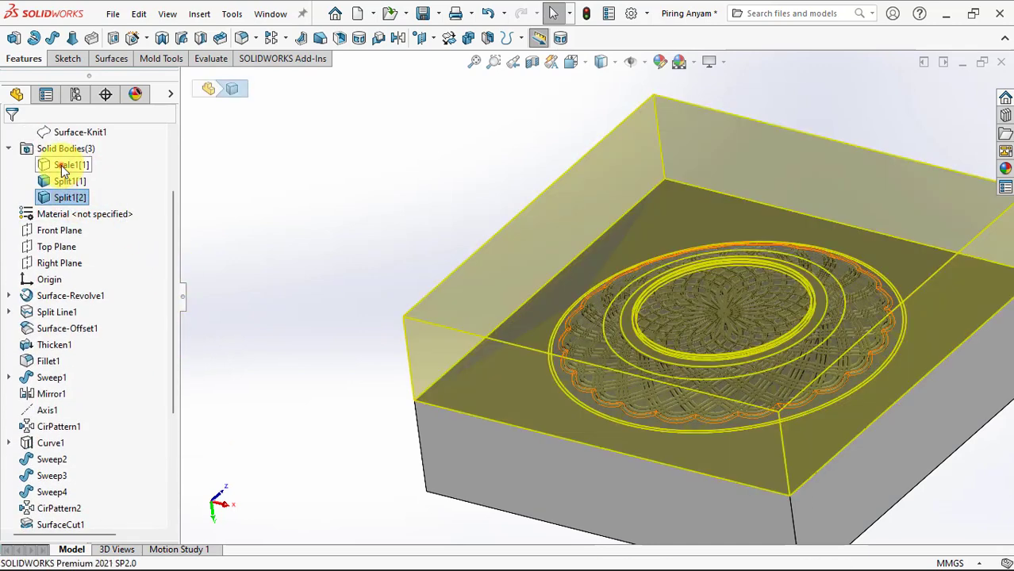
pyautogui.click(70, 164)
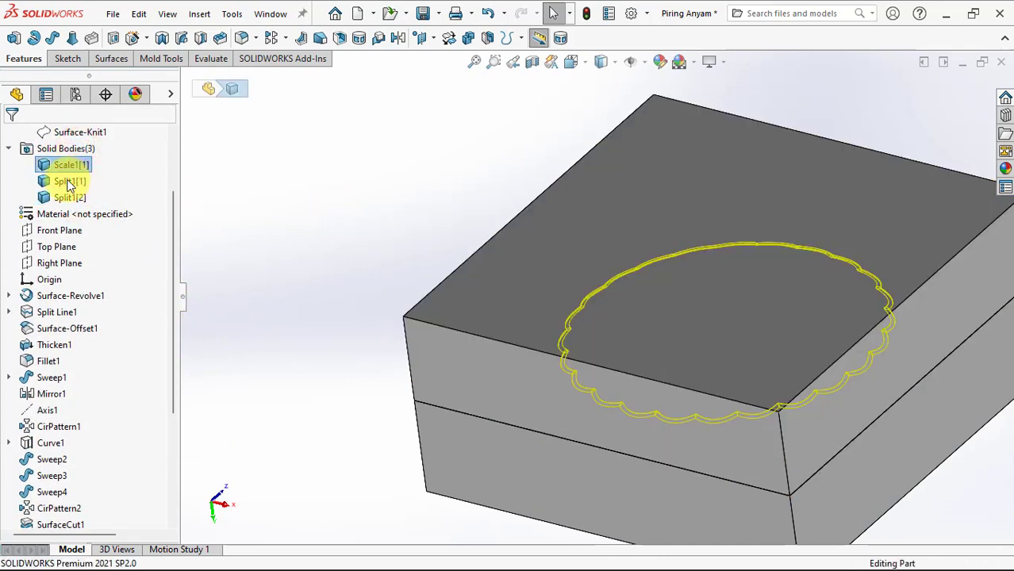
pyautogui.click(58, 182)
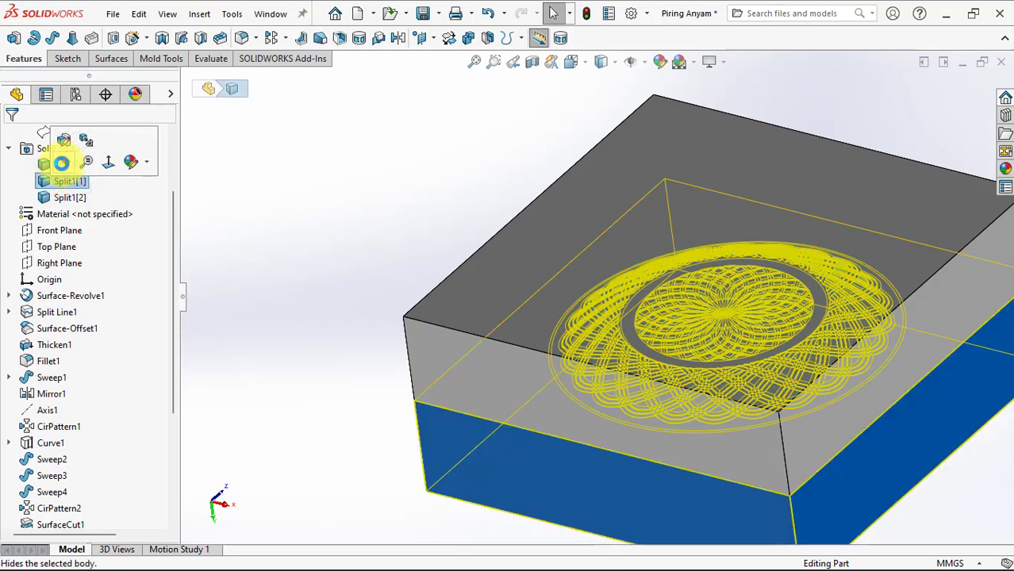
pyautogui.click(64, 169)
pyautogui.moveTo(307, 206)
pyautogui.mouseDown(button='middle')
pyautogui.moveTo(378, 355)
pyautogui.moveTo(396, 334)
pyautogui.moveTo(380, 206)
pyautogui.mouseUp(button='middle')
pyautogui.scroll(-3, 691, 311)
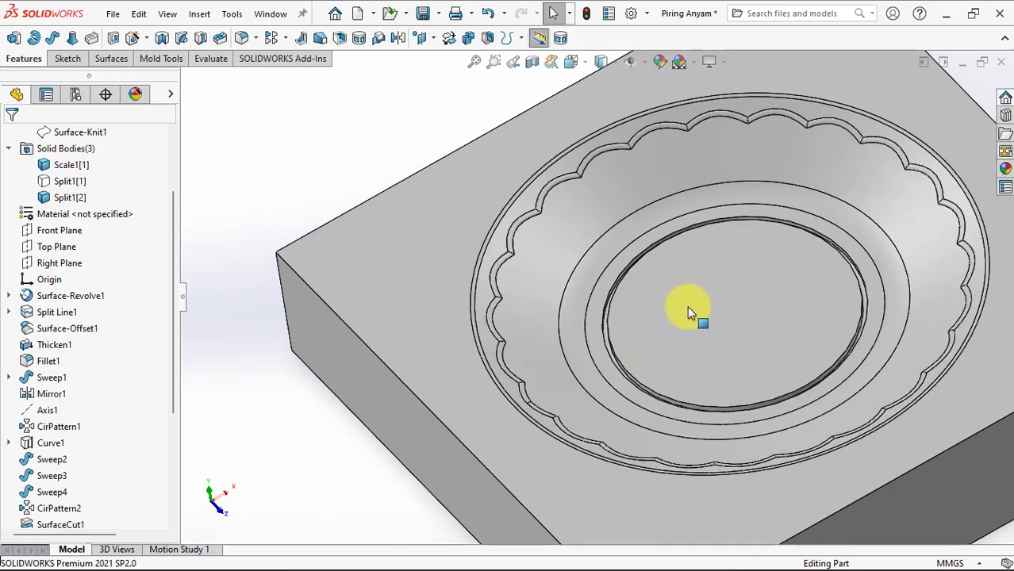
# Subtract Scale1[1] from main body Split1[2] as Combine2, then select the mould half's top face
pyautogui.click(472, 40)
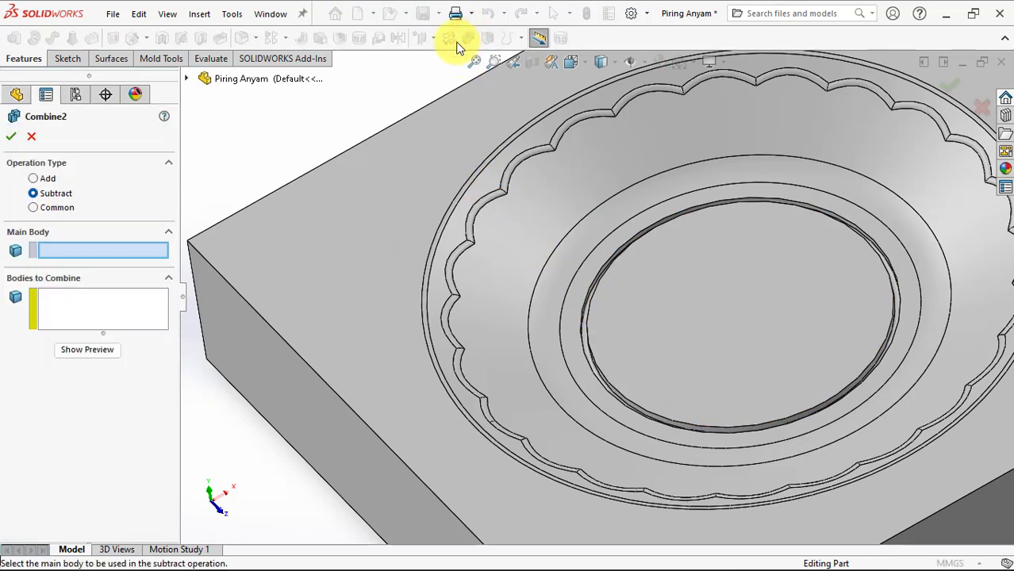
pyautogui.click(358, 212)
pyautogui.click(459, 251)
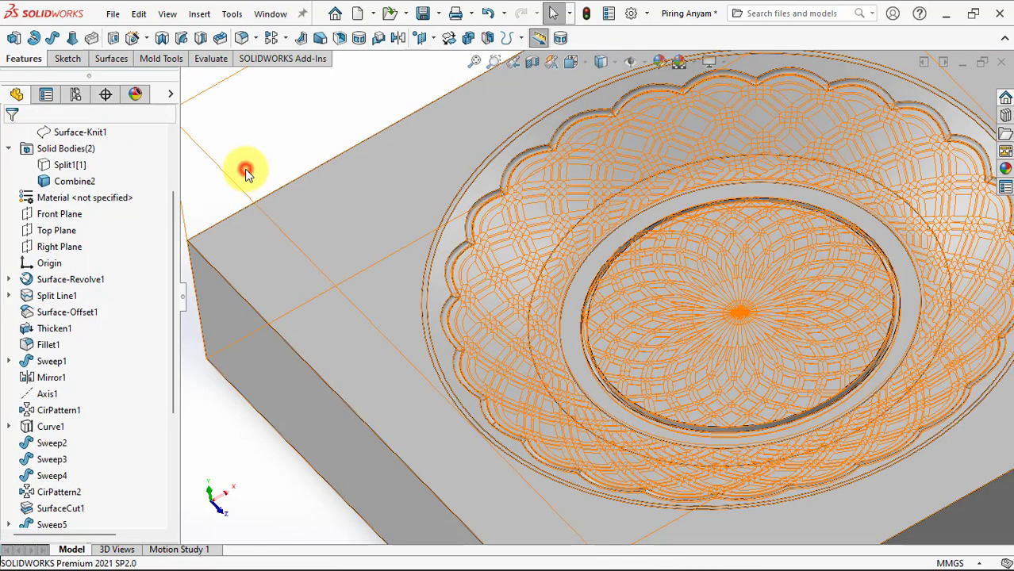
pyautogui.press('f')
pyautogui.moveTo(262, 170); pyautogui.dragTo(304, 187, button='middle')
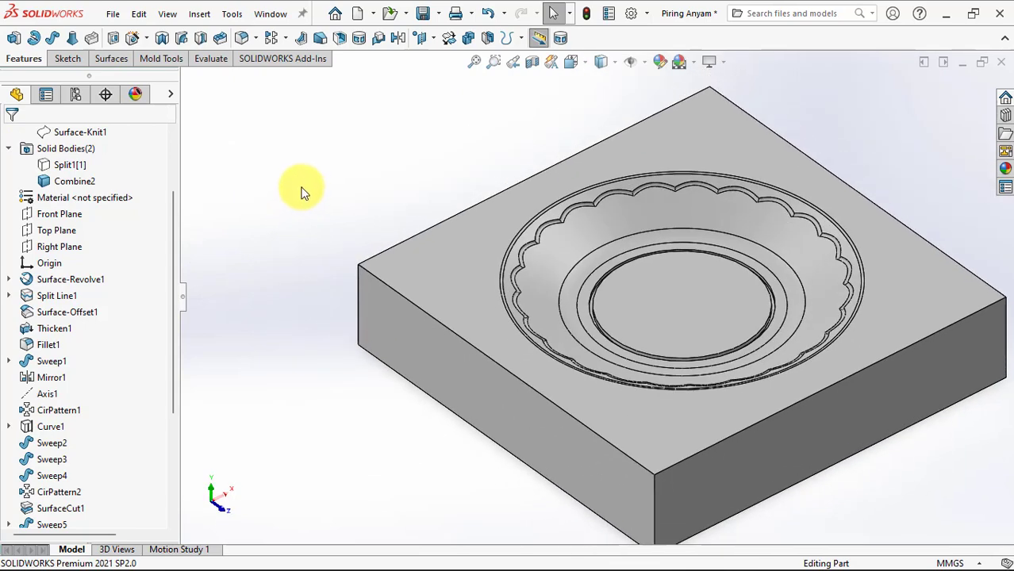
pyautogui.click(422, 265)
# Start a sketch on the top face with vertical and horizontal centerlines to the block centre
pyautogui.click(483, 229)
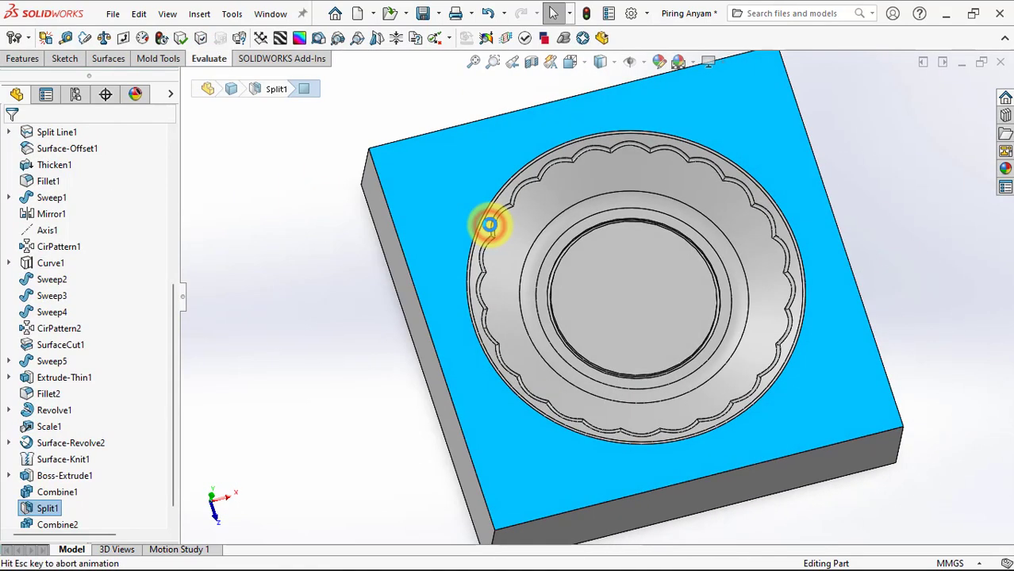
pyautogui.click(89, 40)
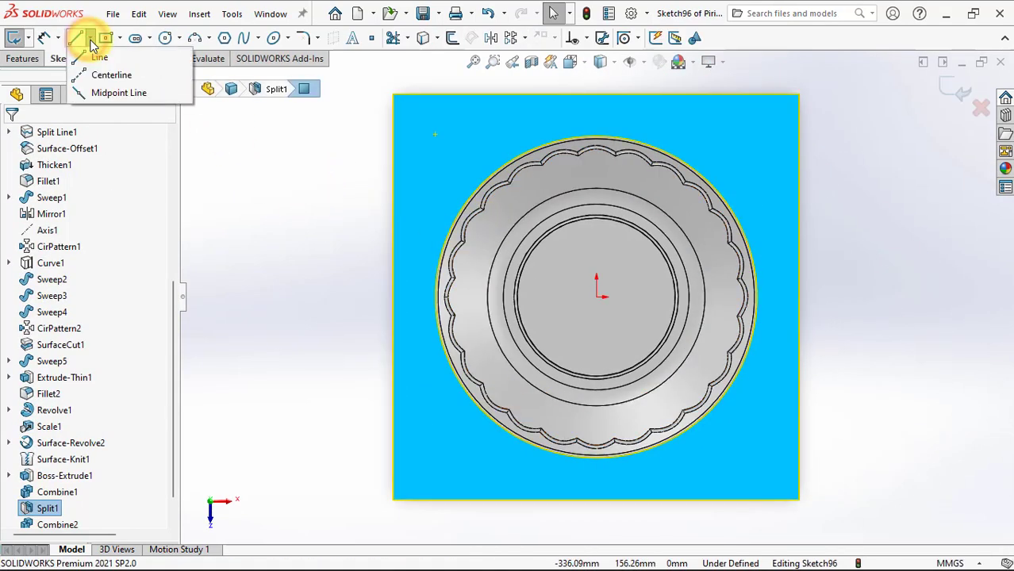
pyautogui.click(108, 71)
pyautogui.click(597, 95)
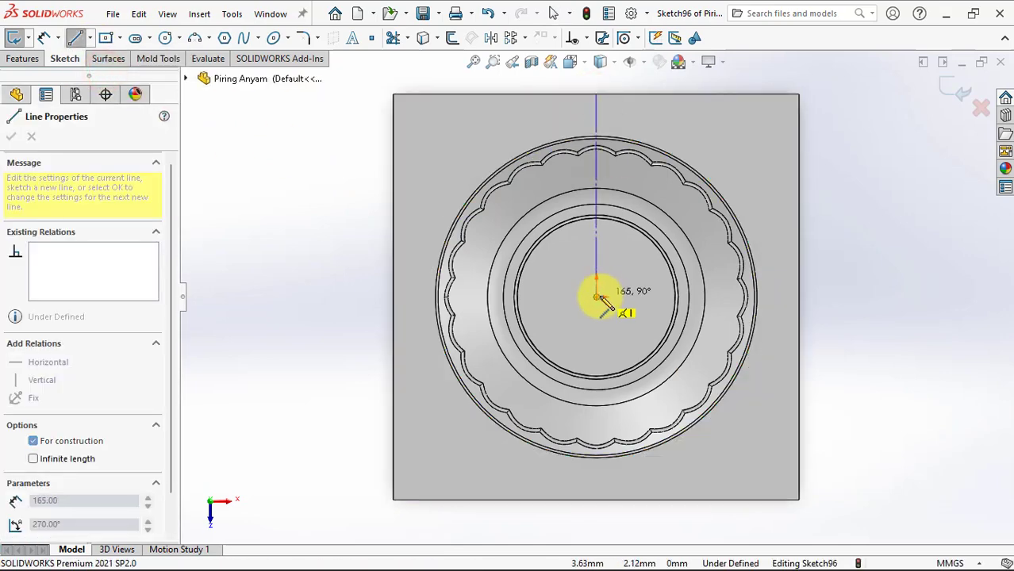
pyautogui.click(597, 298)
pyautogui.click(393, 297)
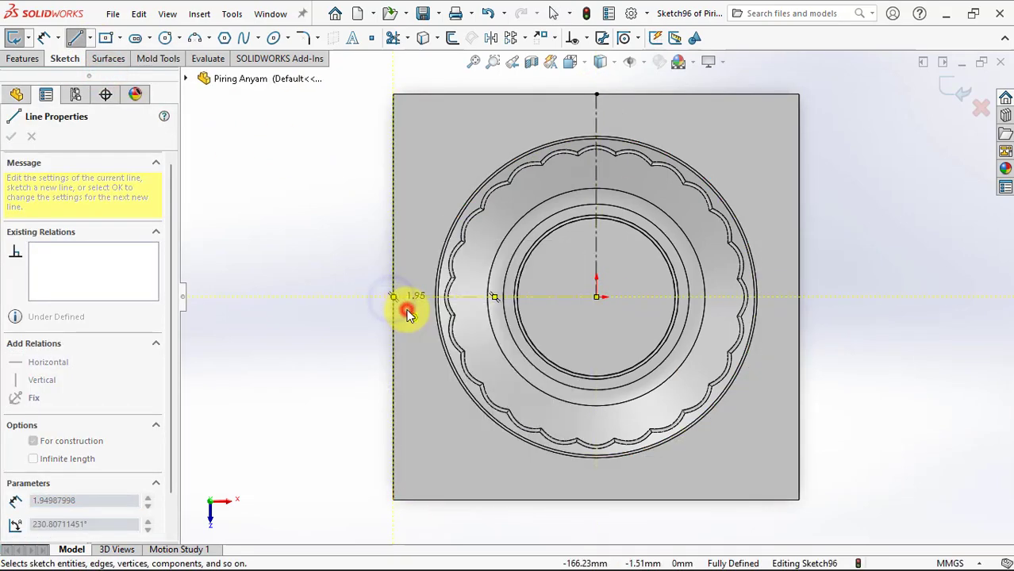
pyautogui.press('Escape')
# Draw a corner rectangle at the block's top-left corner
pyautogui.click(120, 38)
pyautogui.click(135, 60)
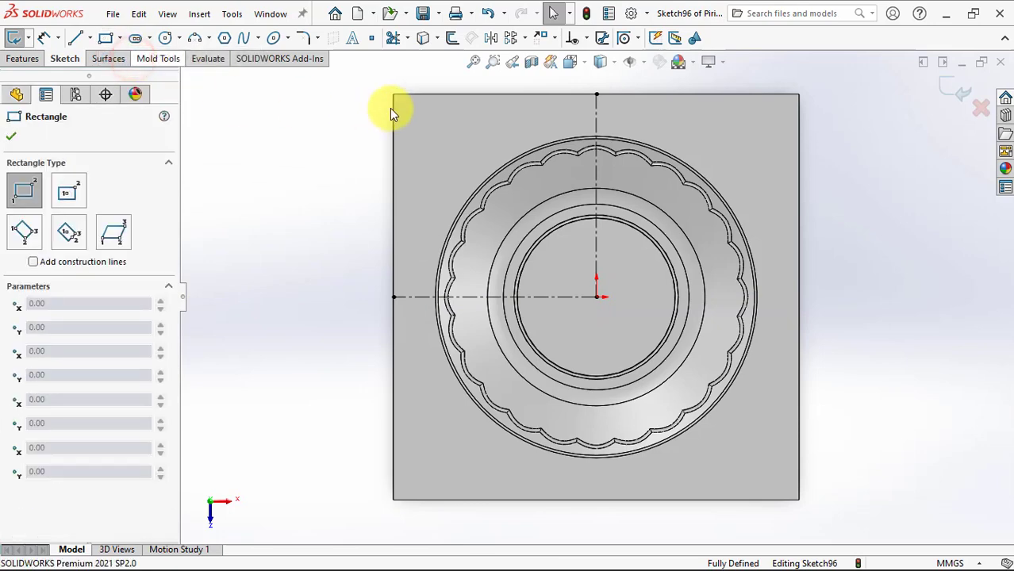
pyautogui.click(393, 94)
pyautogui.click(471, 169)
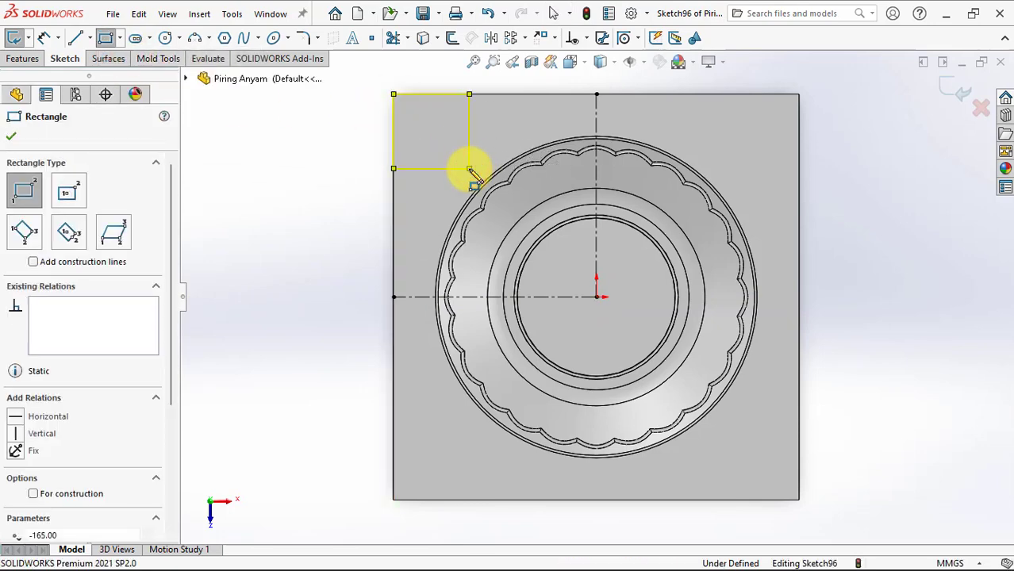
pyautogui.press('Escape')
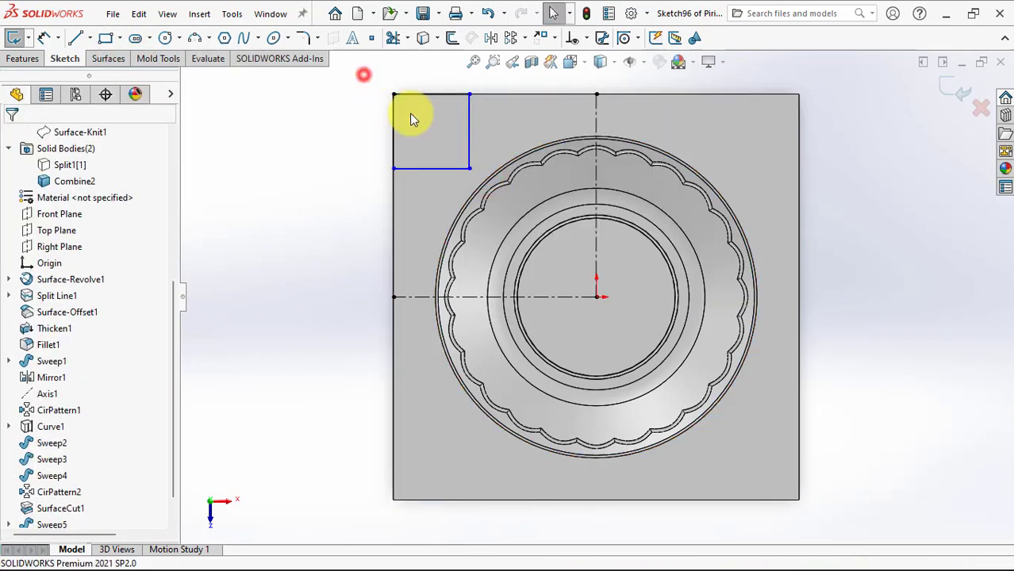
# Dimension the corner box's left edge to 60 mm
pyautogui.moveTo(362, 80); pyautogui.dragTo(516, 183)
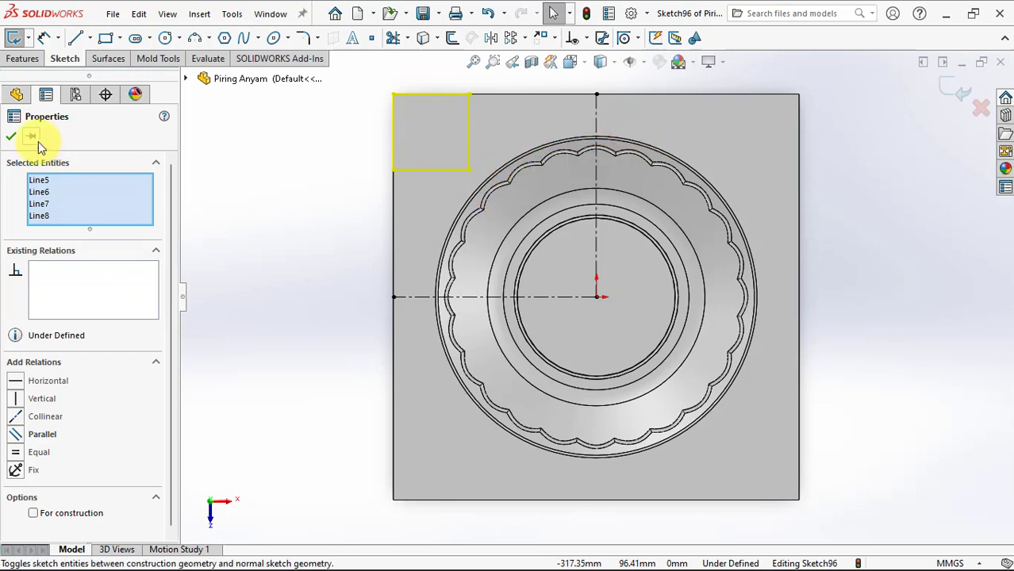
pyautogui.click(11, 135)
pyautogui.click(44, 38)
pyautogui.click(394, 152)
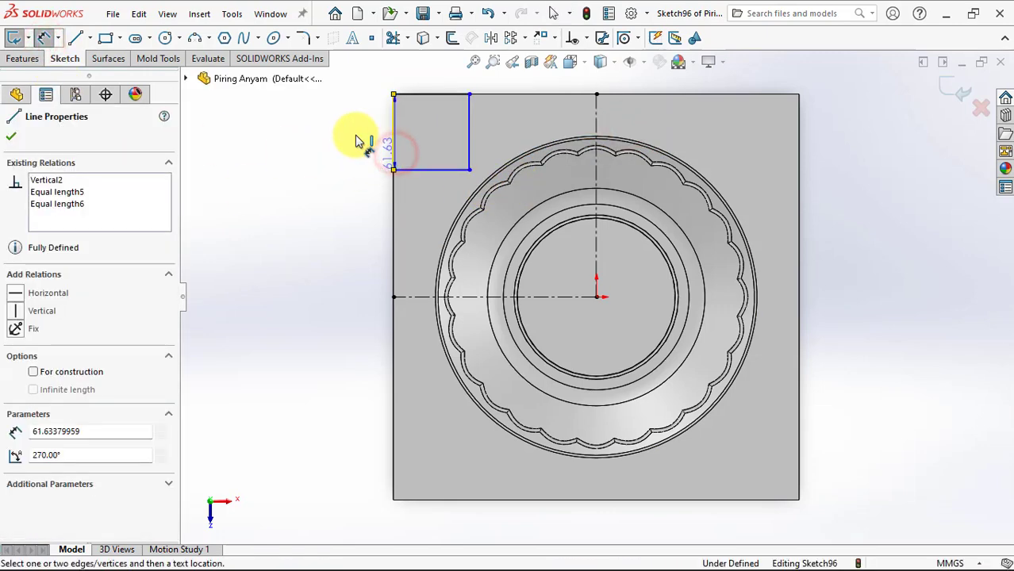
pyautogui.click(357, 141)
pyautogui.write('60')
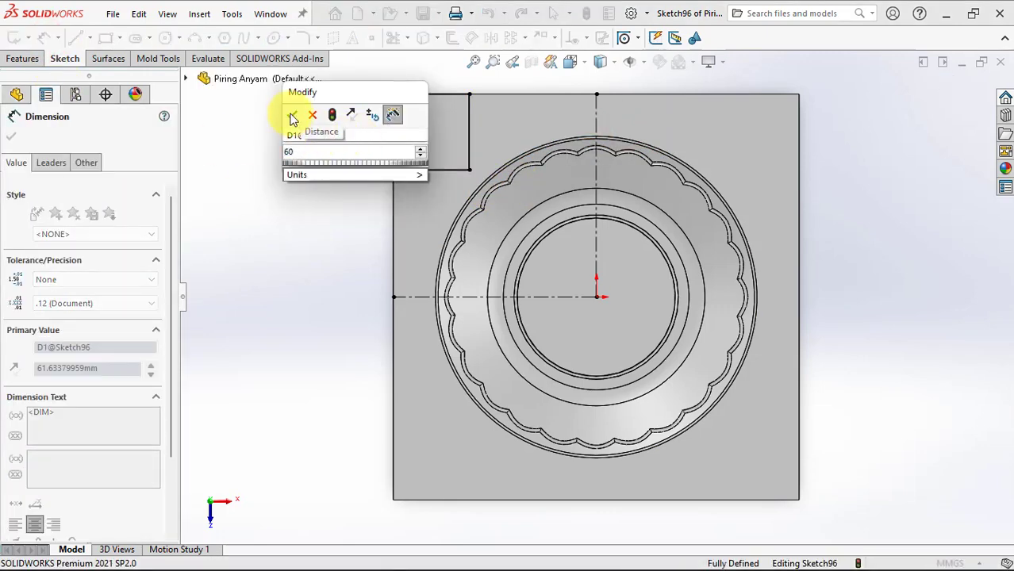
pyautogui.click(288, 112)
pyautogui.click(284, 158)
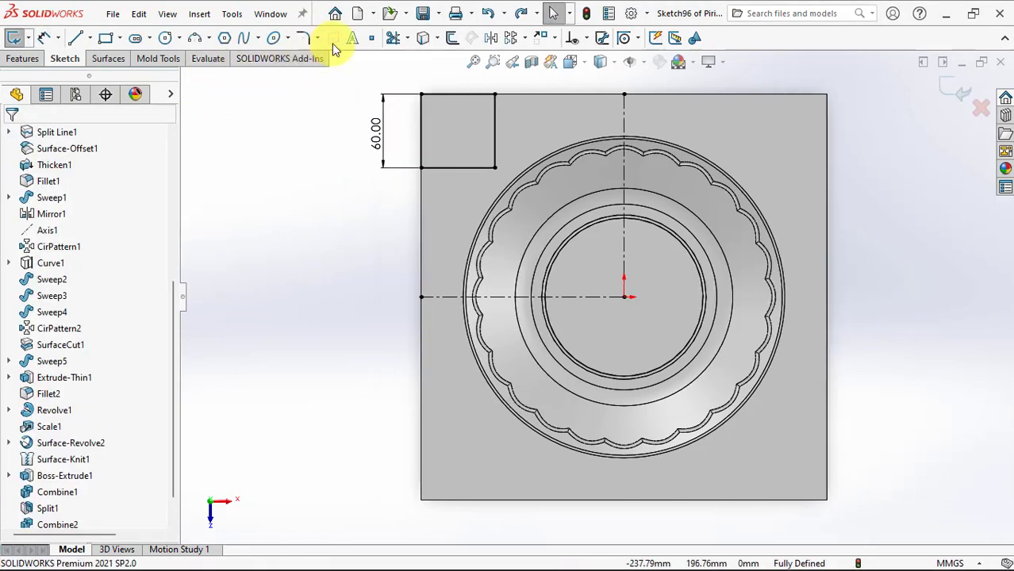
# Chamfer the box's inner corner at 20 mm
pyautogui.click(321, 40)
pyautogui.click(351, 74)
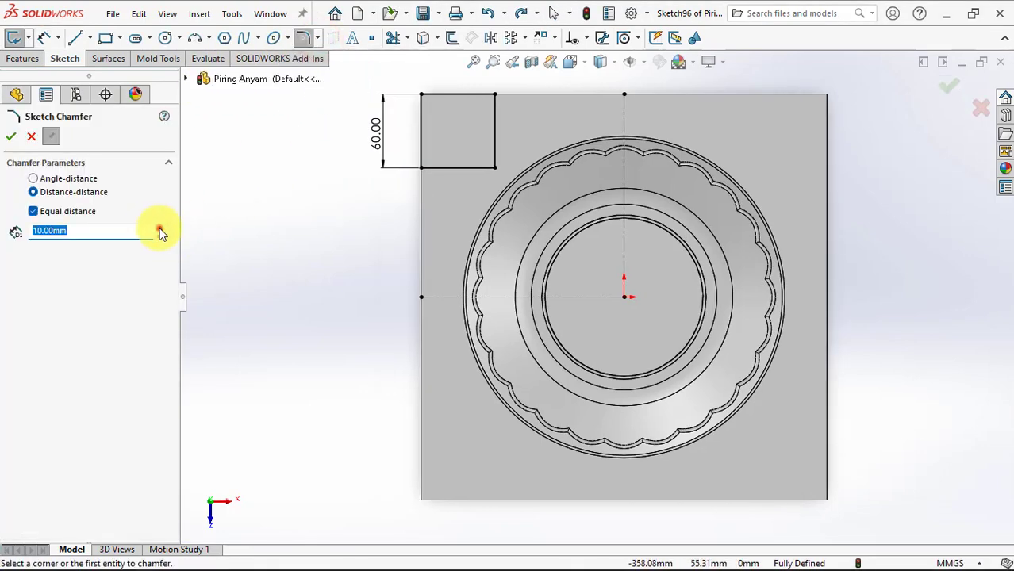
pyautogui.click(160, 228)
pyautogui.click(495, 169)
pyautogui.click(544, 291)
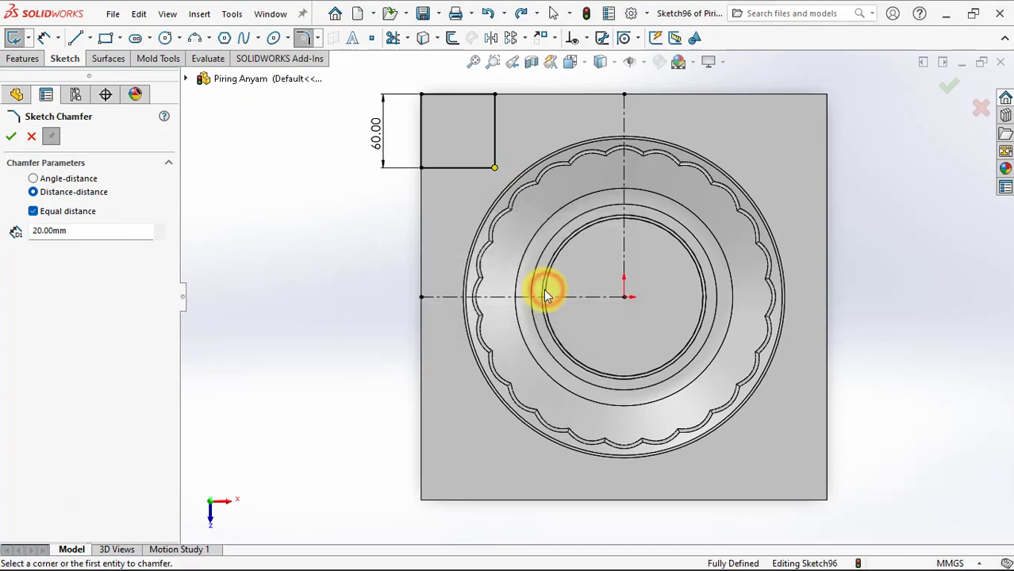
pyautogui.click(10, 139)
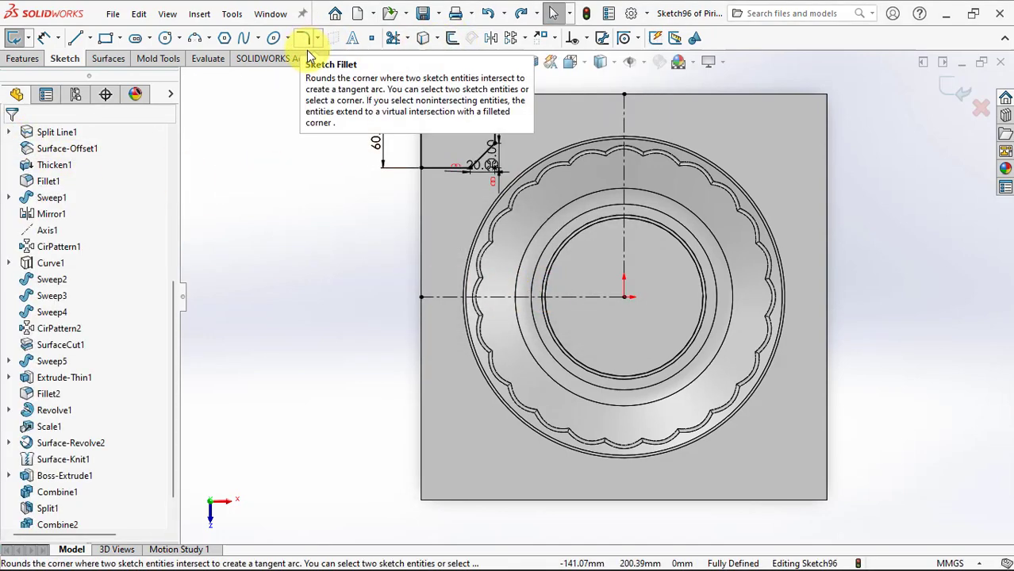
pyautogui.click(453, 38)
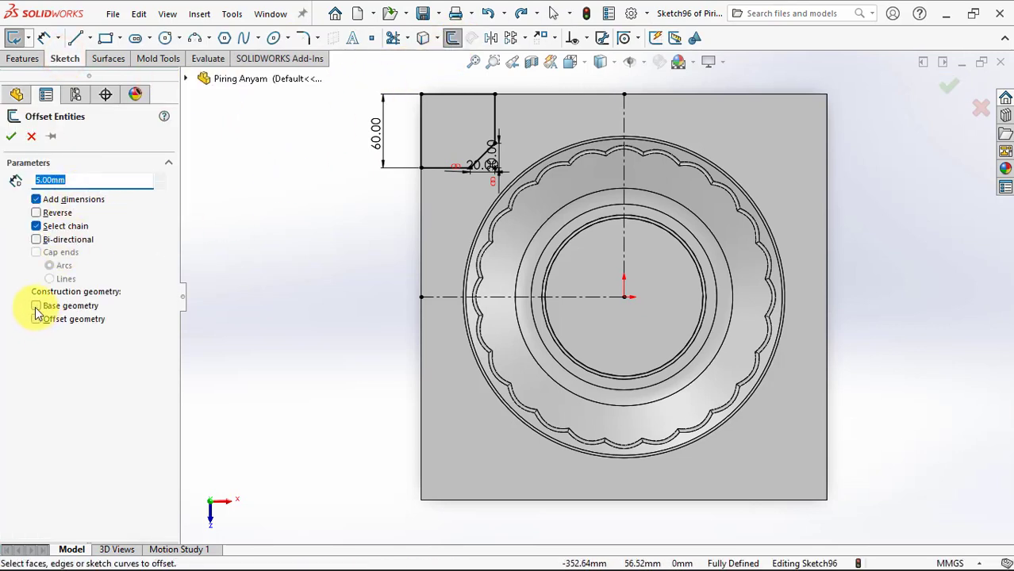
# Offset the corner box outline by 5 mm and mirror it across the vertical centerline
pyautogui.click(420, 140)
pyautogui.click(11, 137)
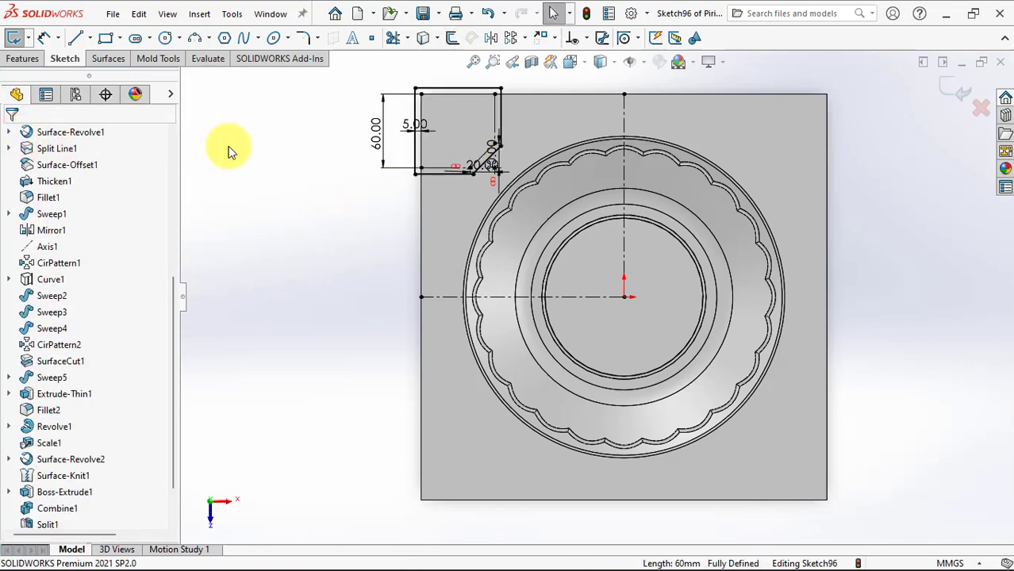
pyautogui.click(491, 38)
pyautogui.moveTo(403, 100); pyautogui.dragTo(534, 192)
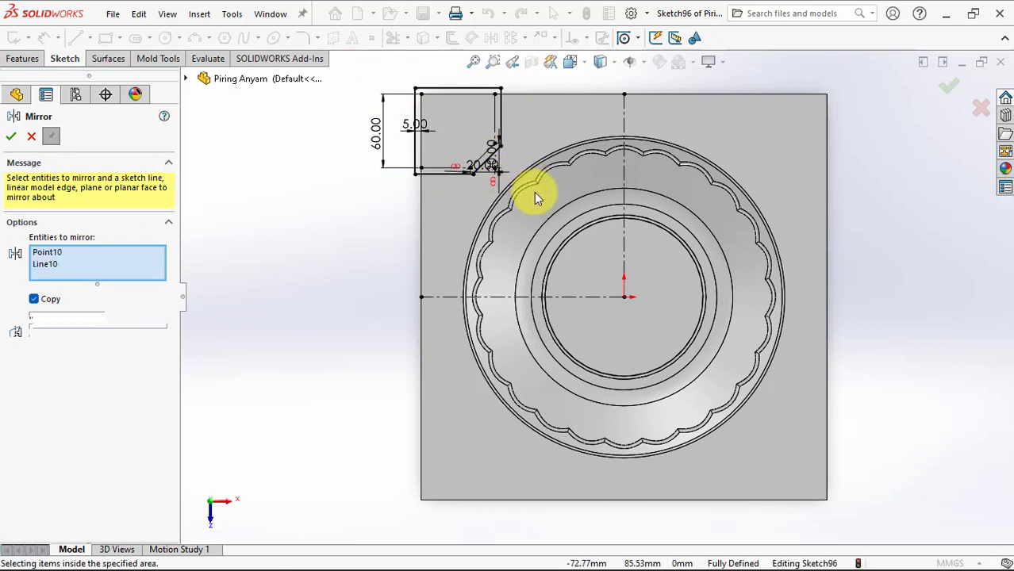
pyautogui.rightClick(533, 194)
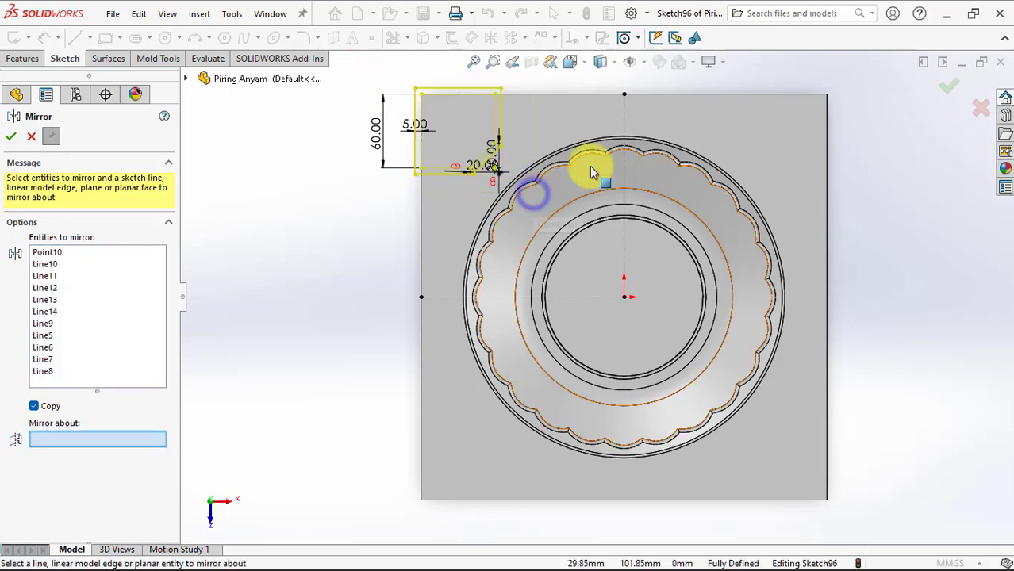
pyautogui.click(624, 127)
pyautogui.rightClick(624, 127)
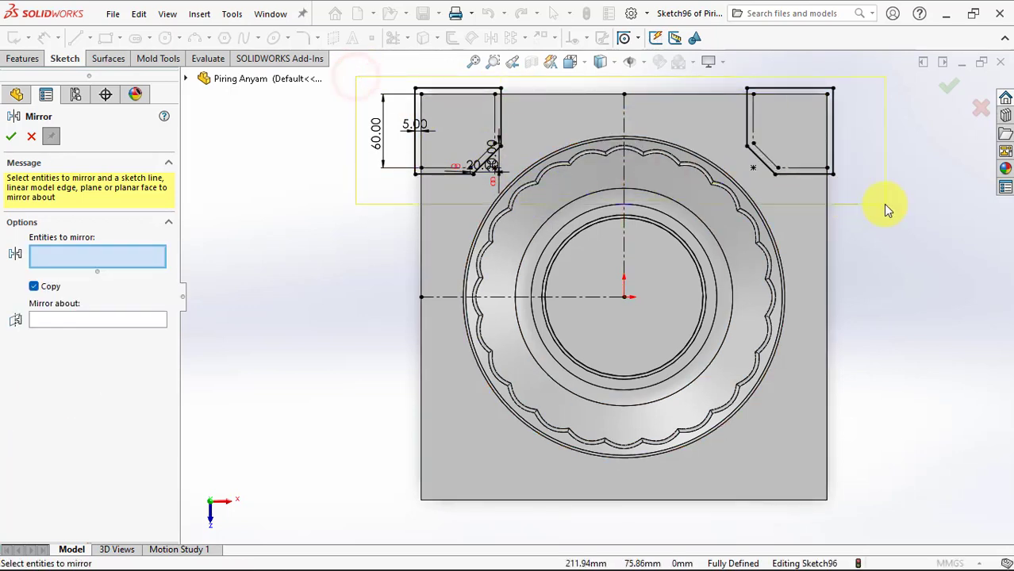
# Mirror both corner profiles across the horizontal centerline and exit the sketch
pyautogui.moveTo(887, 209); pyautogui.dragTo(883, 202)
pyautogui.scroll(-1, 143, 484)
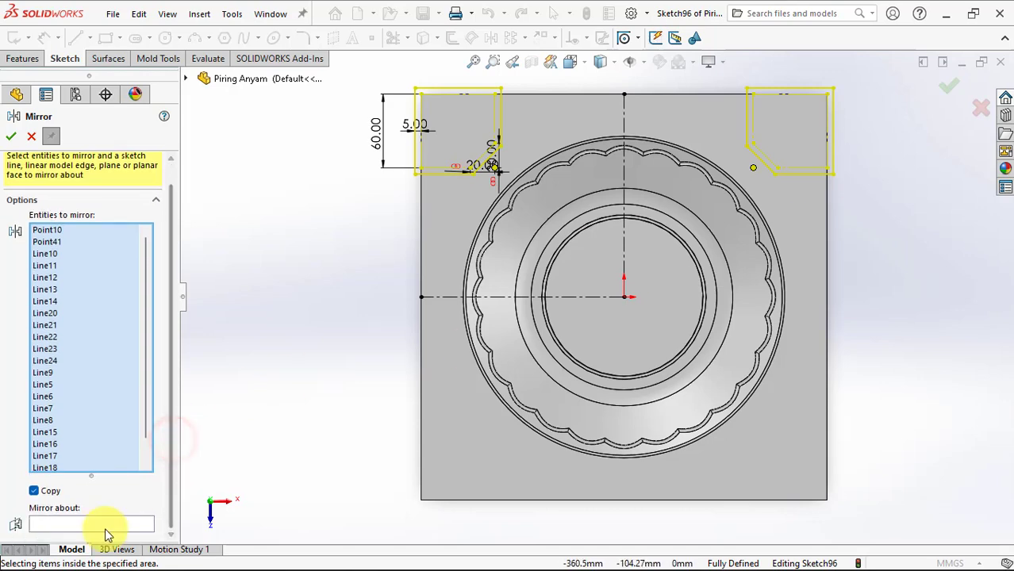
pyautogui.click(107, 527)
pyautogui.click(446, 296)
pyautogui.click(11, 137)
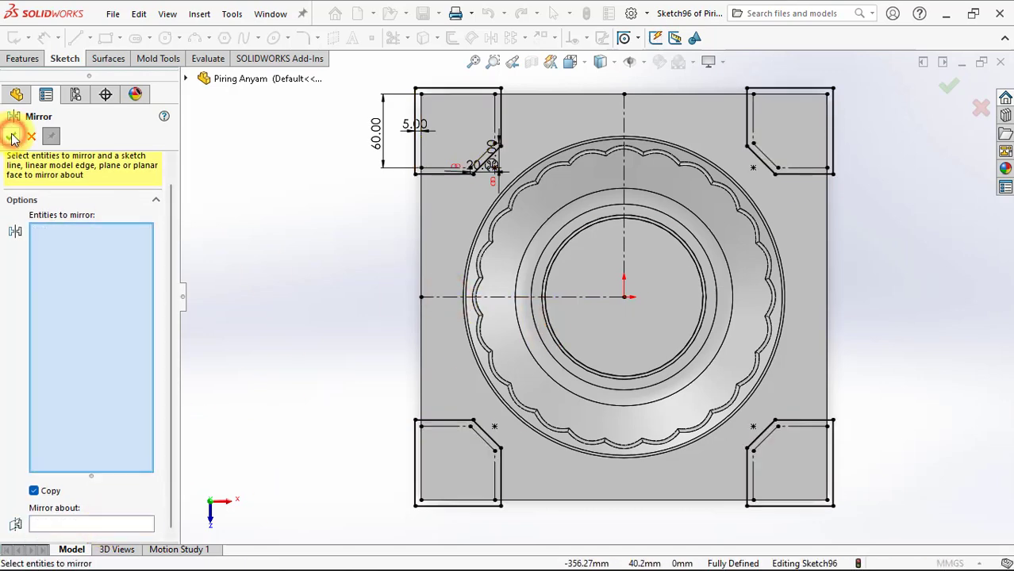
pyautogui.click(31, 138)
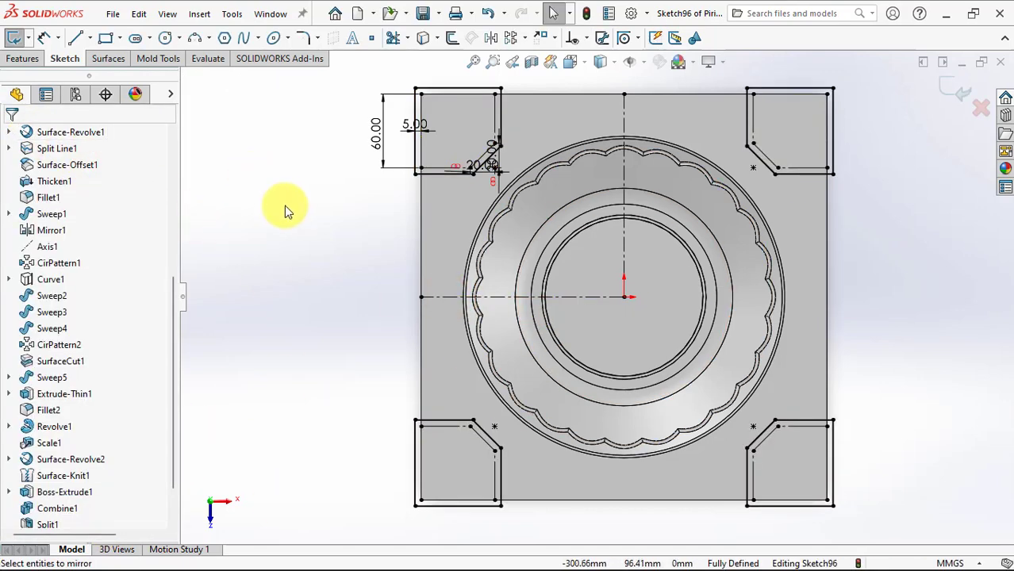
pyautogui.click(956, 91)
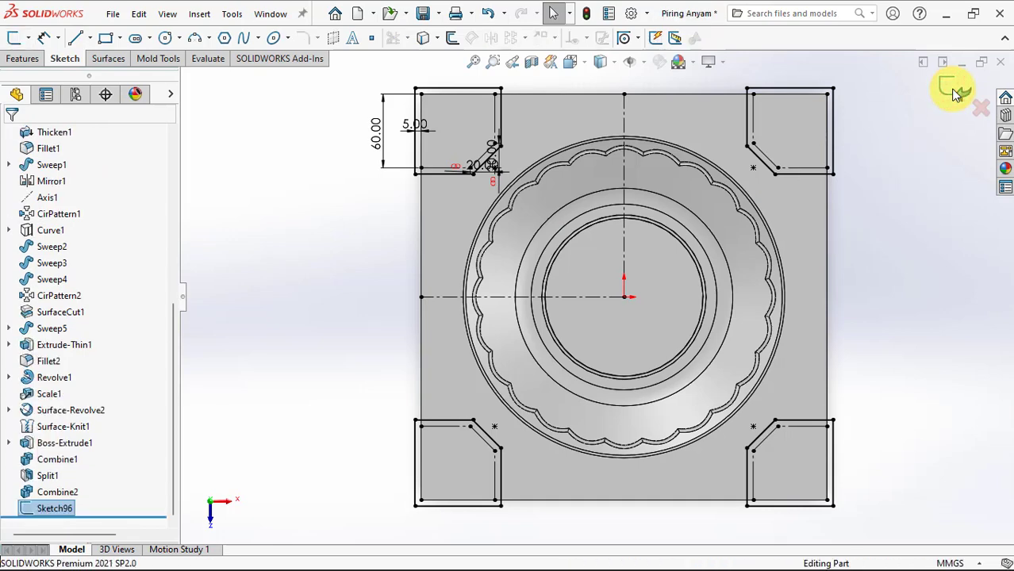
pyautogui.click(1004, 487)
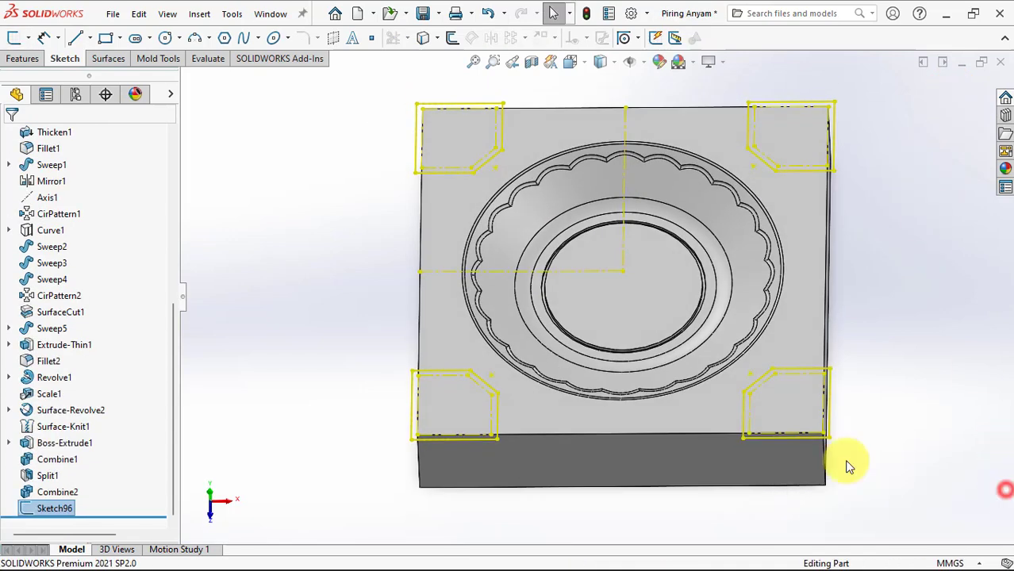
pyautogui.click(153, 57)
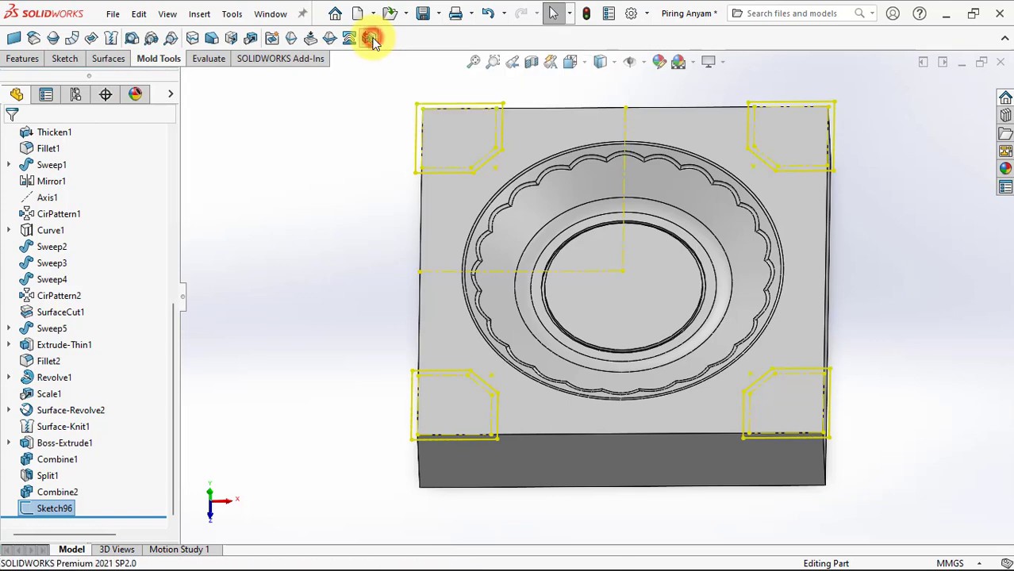
# Create a Tooling Split core with 10° draft and depths of 22 and 25 mm
pyautogui.click(370, 38)
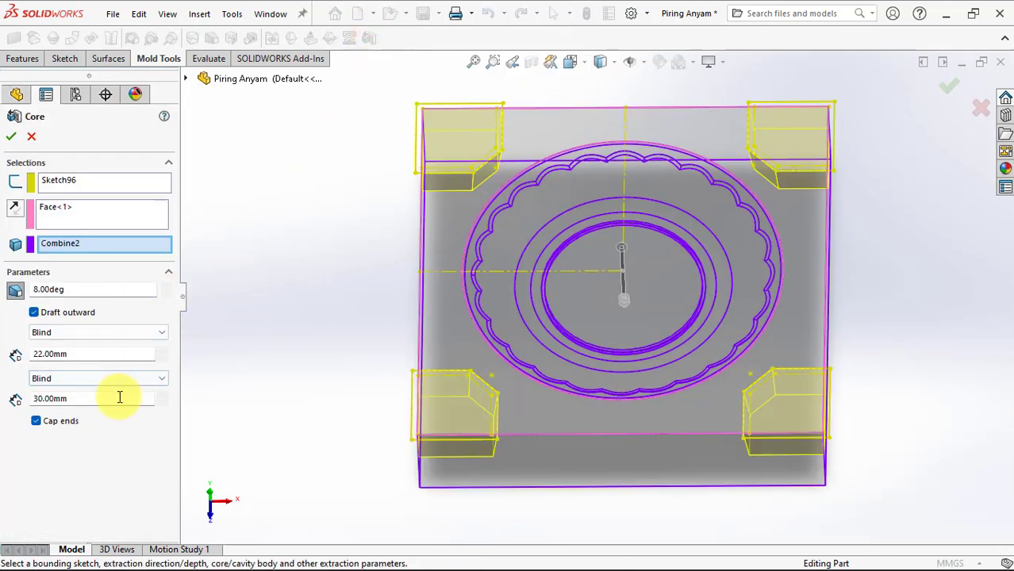
pyautogui.click(161, 395)
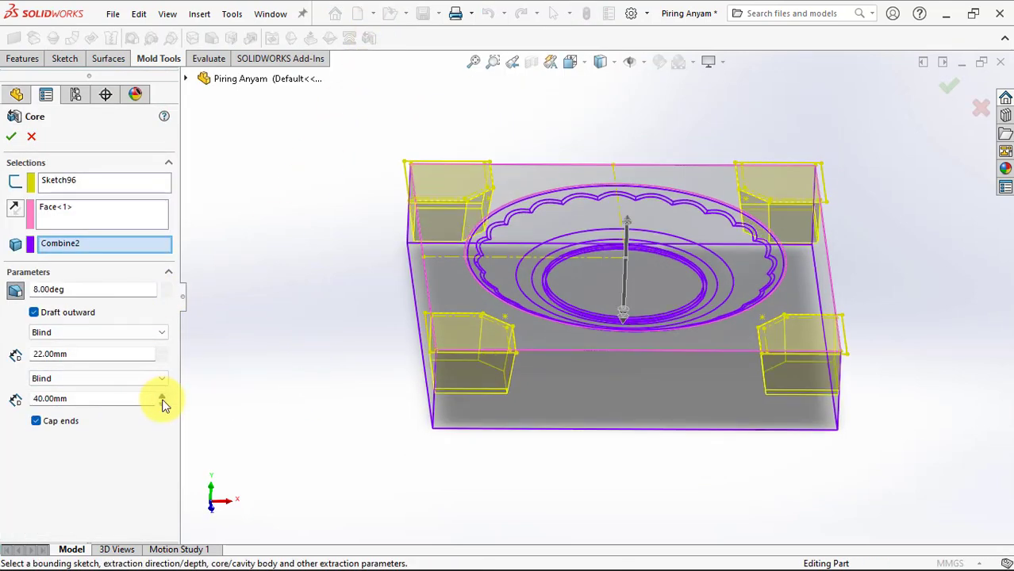
pyautogui.moveTo(111, 402); pyautogui.dragTo(13, 404)
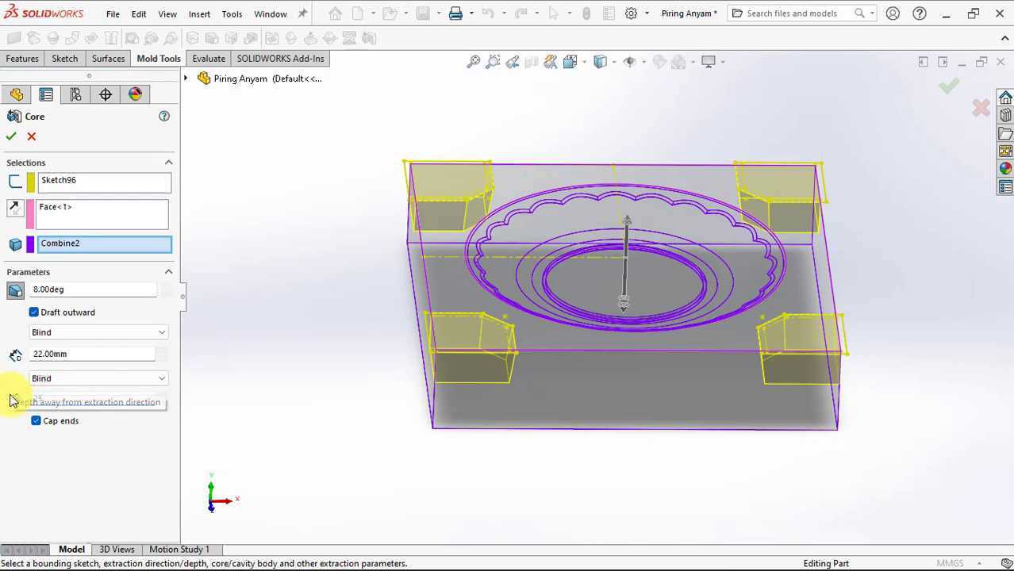
pyautogui.moveTo(74, 290); pyautogui.dragTo(26, 290)
pyautogui.write('10')
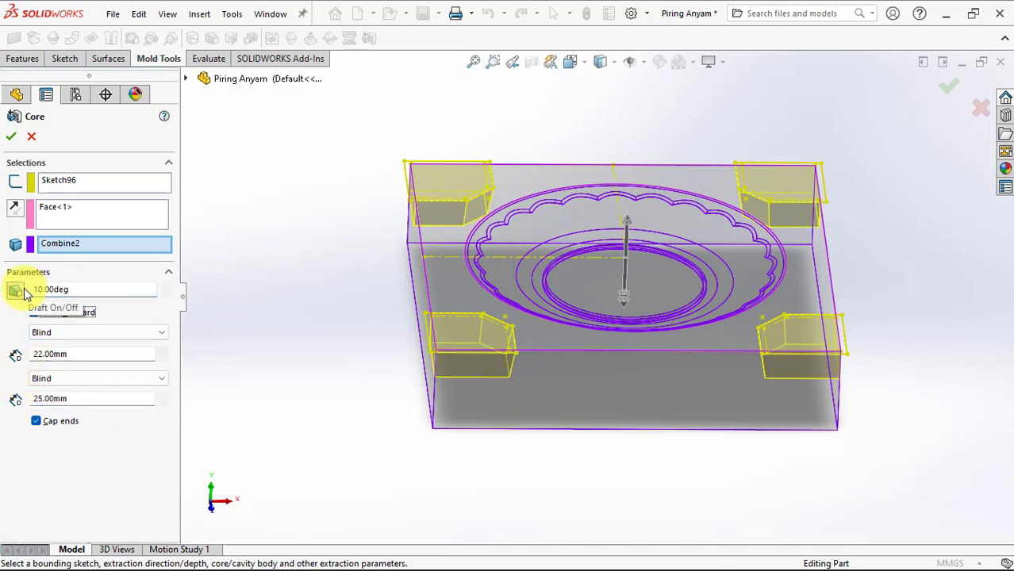
pyautogui.press('Tab')
pyautogui.moveTo(282, 307); pyautogui.dragTo(220, 313, button='middle')
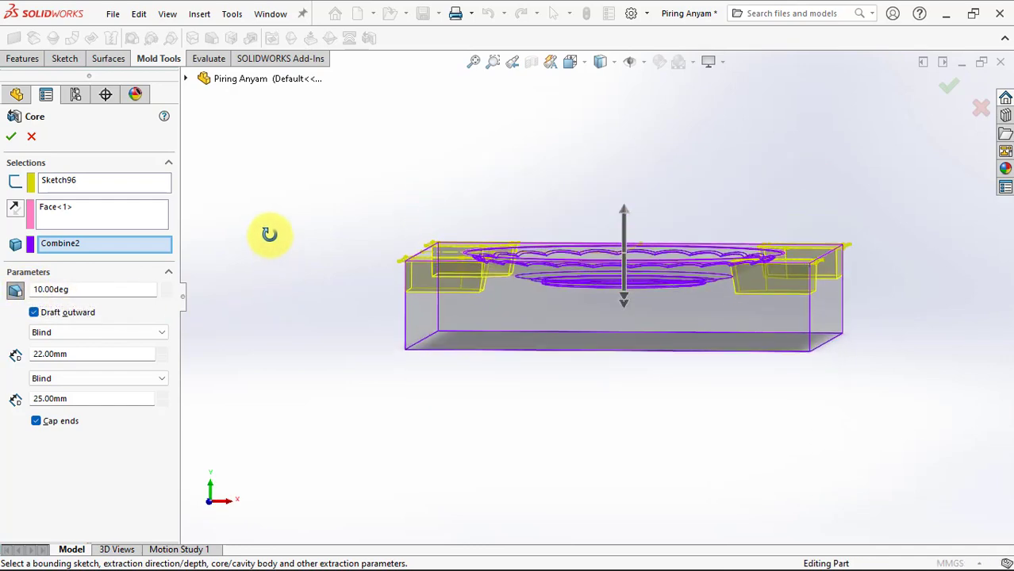
pyautogui.click(9, 137)
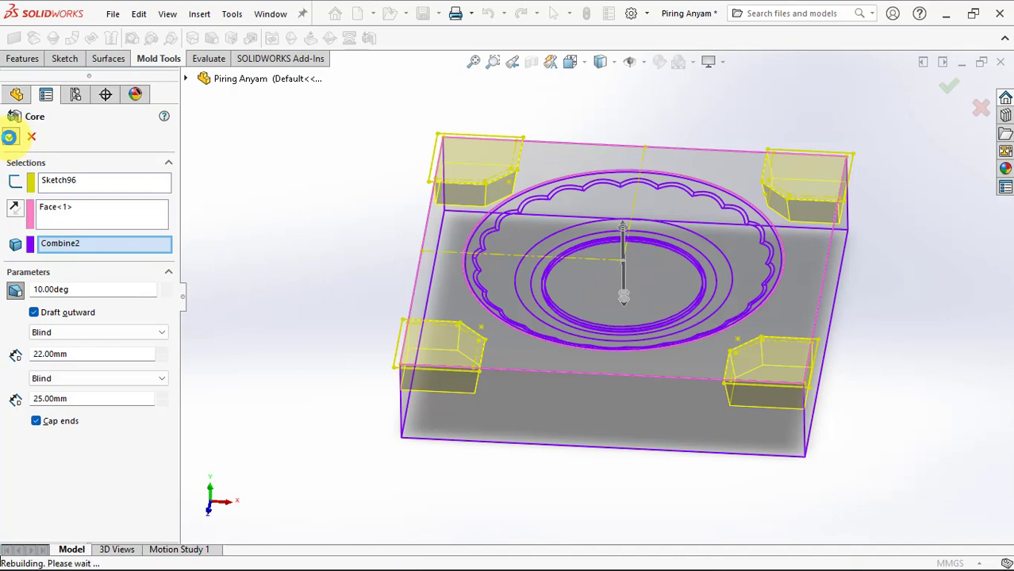
pyautogui.click(284, 299)
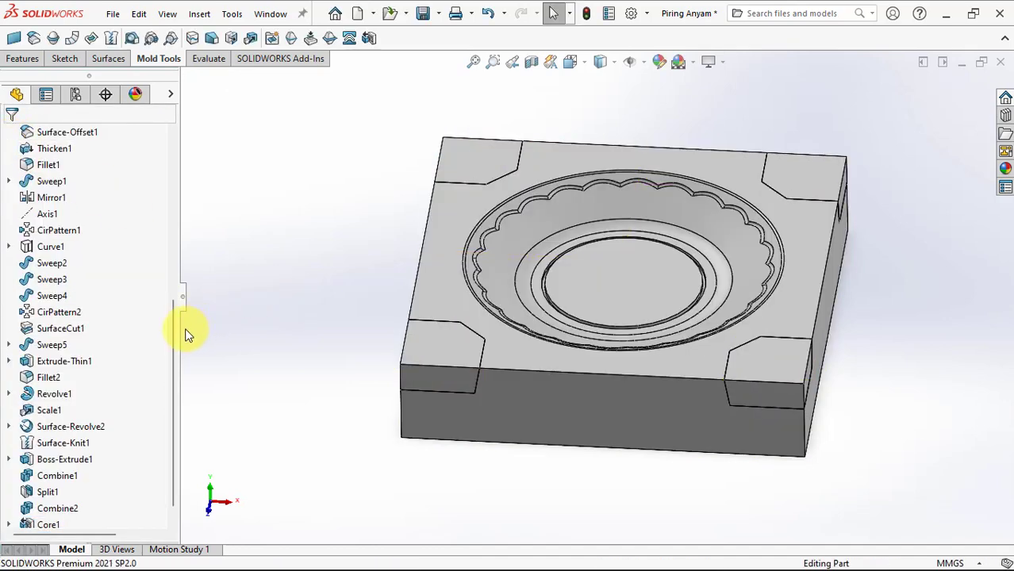
# Show the hidden Split1 upper block body
pyautogui.moveTo(173, 334); pyautogui.dragTo(173, 193)
pyautogui.click(69, 266)
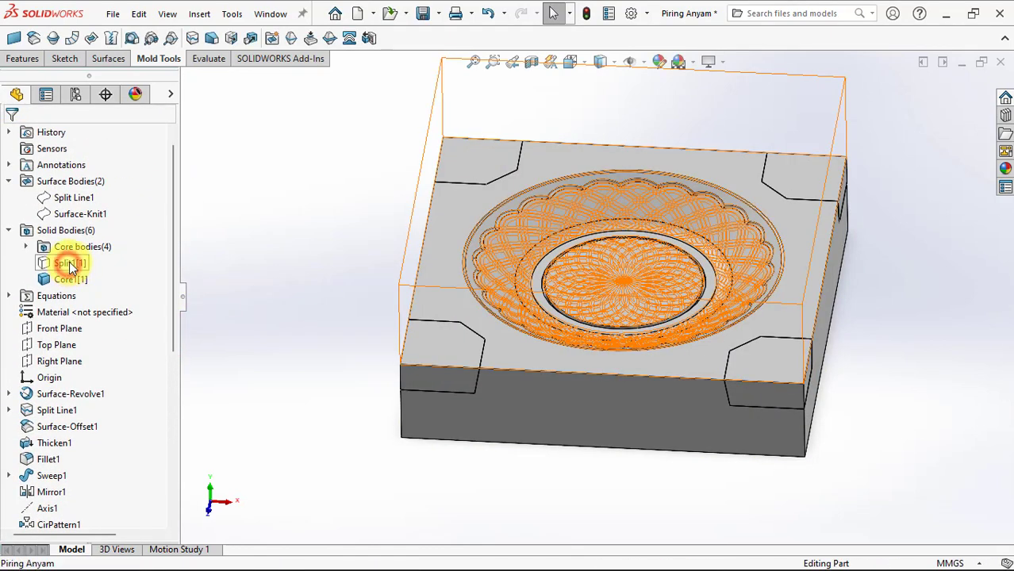
pyautogui.click(83, 247)
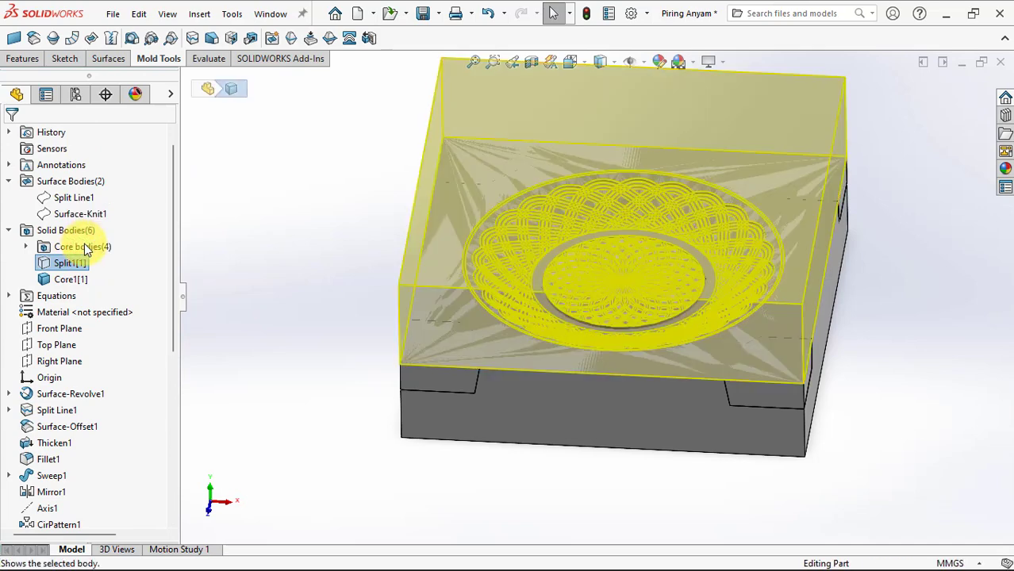
pyautogui.click(273, 275)
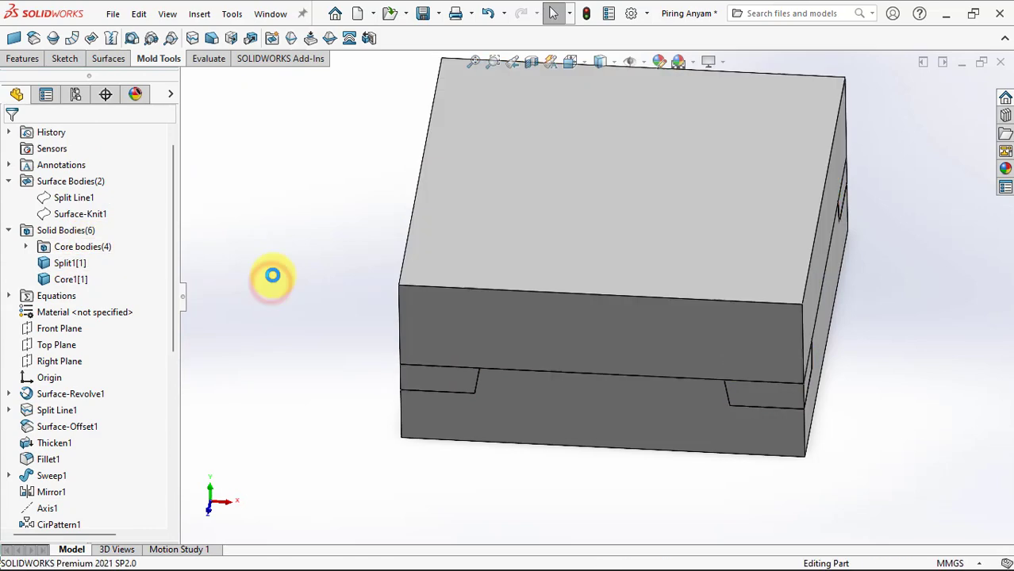
pyautogui.click(23, 59)
# Add Split1[1] and the four Core1 corner key blocks into one body, Combine3
pyautogui.click(462, 39)
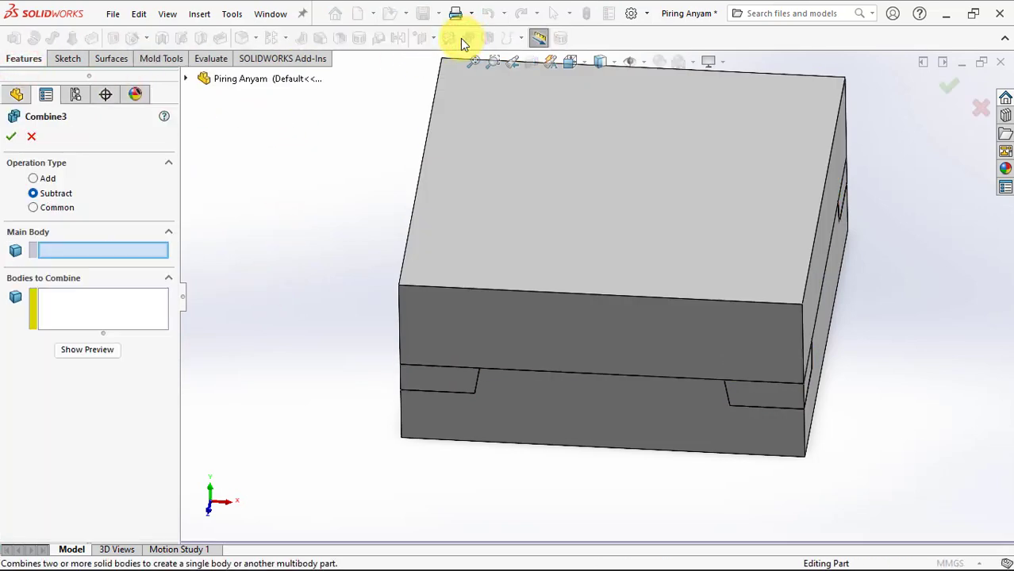
pyautogui.click(33, 178)
pyautogui.click(449, 385)
pyautogui.click(447, 377)
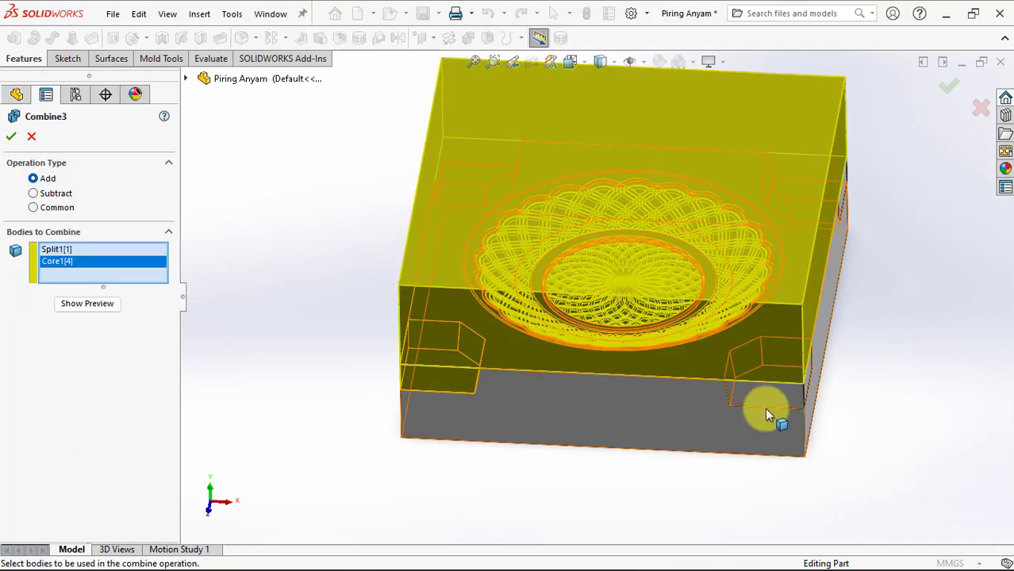
pyautogui.click(783, 374)
pyautogui.moveTo(782, 374); pyautogui.dragTo(746, 278, button='middle')
pyautogui.click(719, 255)
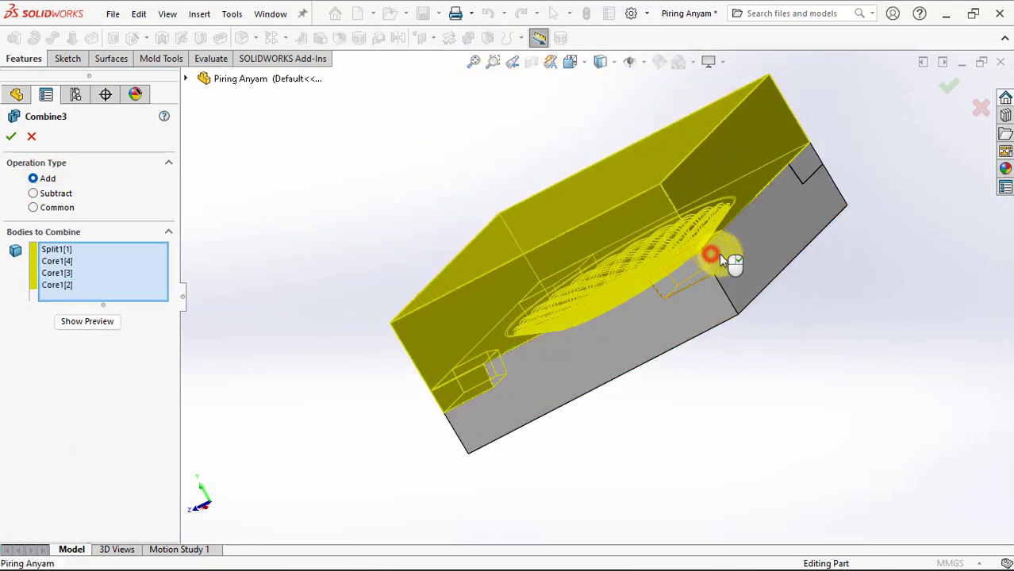
pyautogui.click(806, 167)
pyautogui.click(12, 137)
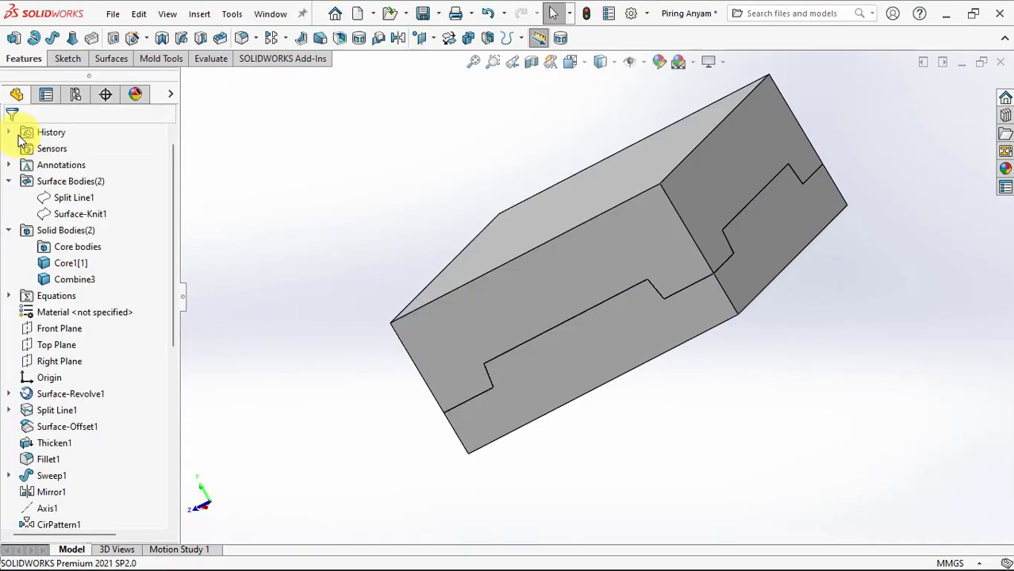
# Hide the merged Combine3 upper block to reveal the lower mould half
pyautogui.moveTo(369, 204); pyautogui.dragTo(486, 249, button='middle')
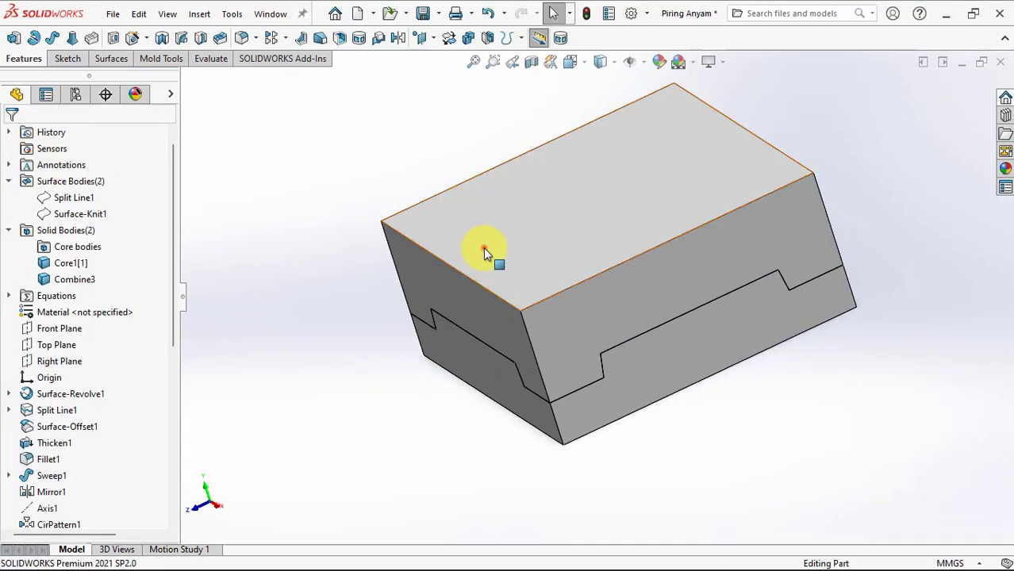
pyautogui.click(485, 248)
pyautogui.click(573, 208)
pyautogui.click(345, 195)
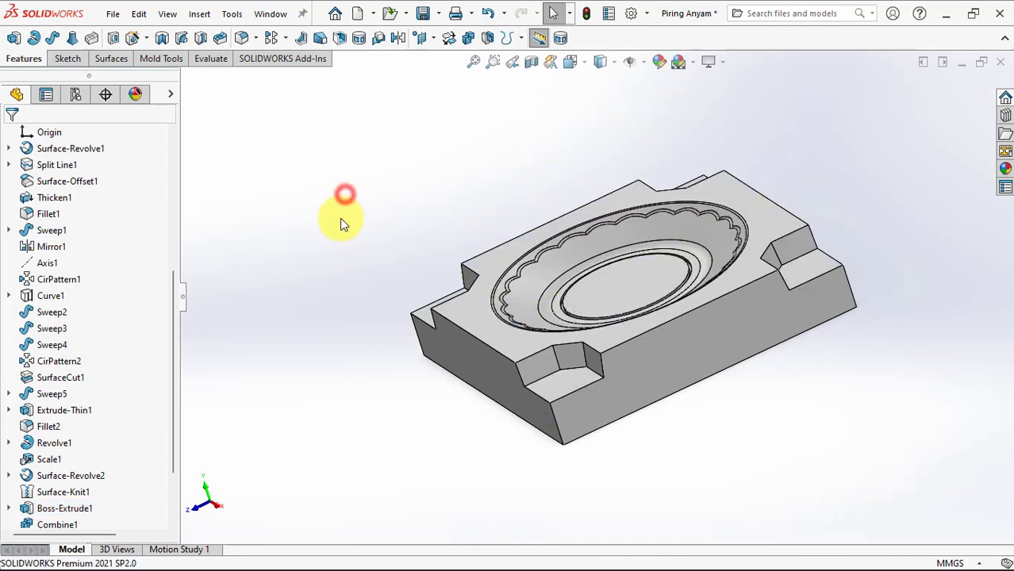
pyautogui.click(155, 60)
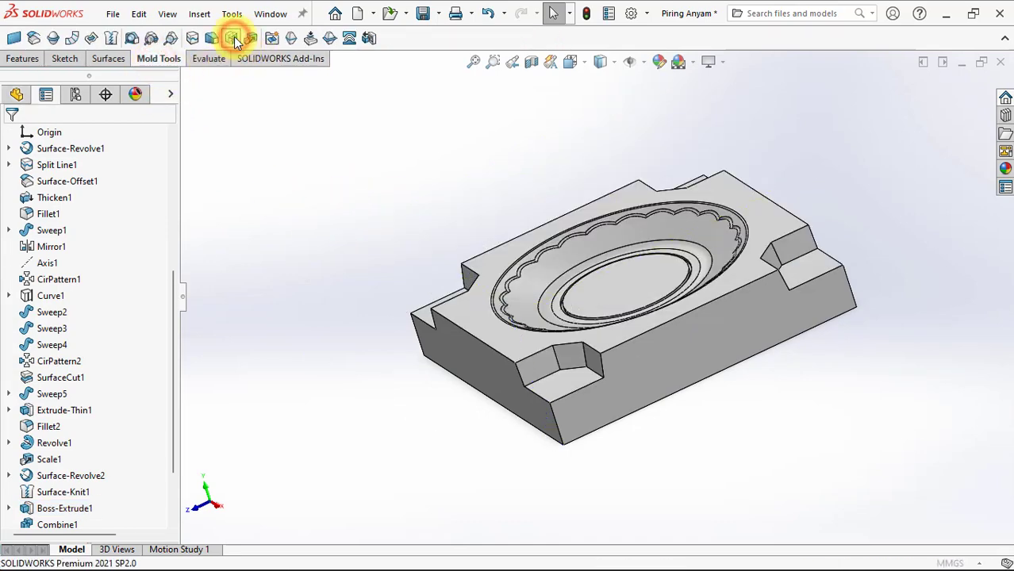
# Move Face offset the four corner pocket floors by 0.5 mm with the direction flipped
pyautogui.click(234, 36)
pyautogui.click(94, 306)
pyautogui.write('0.5')
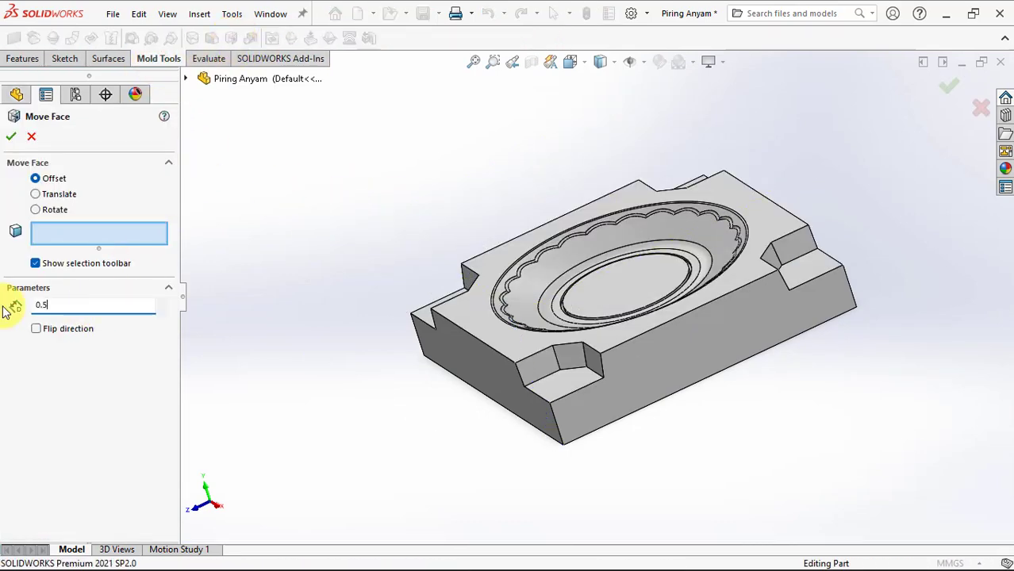
pyautogui.click(34, 329)
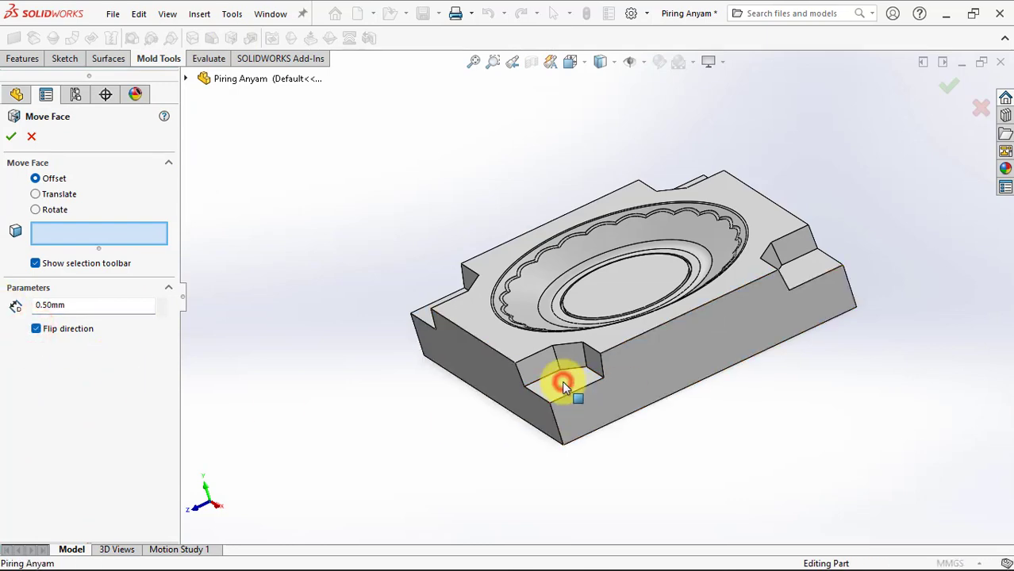
pyautogui.click(563, 384)
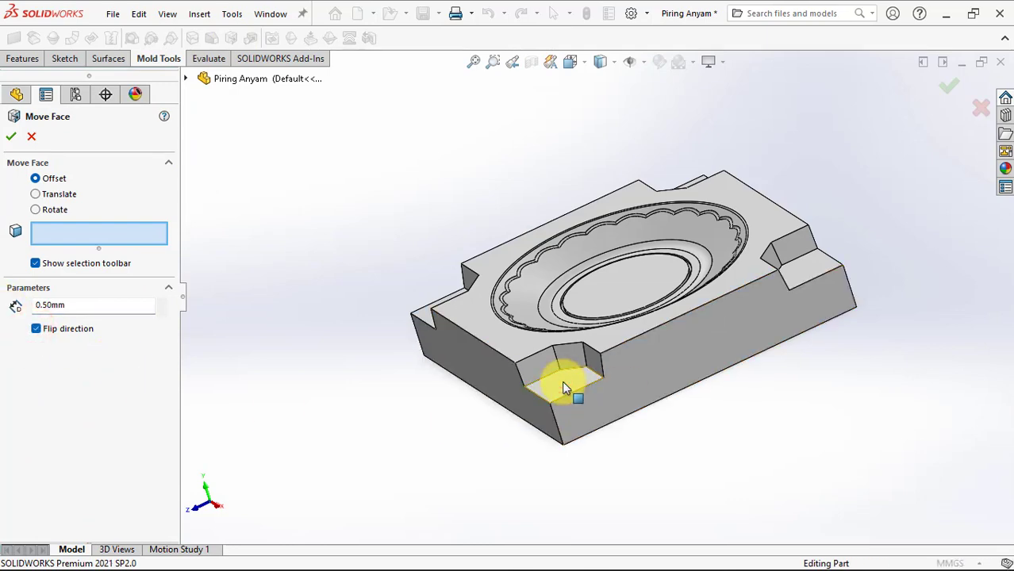
pyautogui.click(819, 259)
pyautogui.moveTo(819, 258); pyautogui.dragTo(838, 294, button='middle')
pyautogui.click(649, 153)
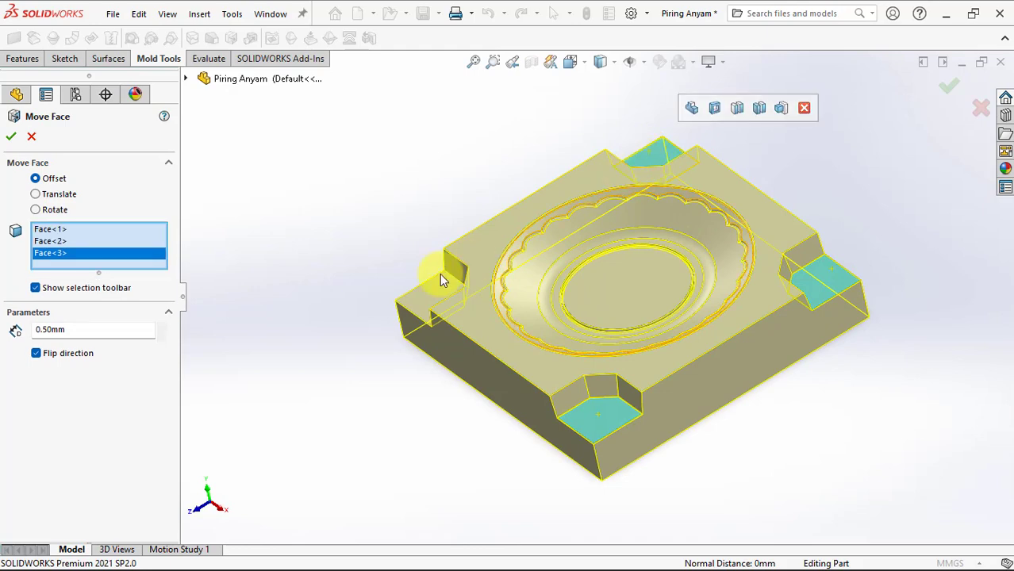
pyautogui.click(422, 308)
pyautogui.click(10, 137)
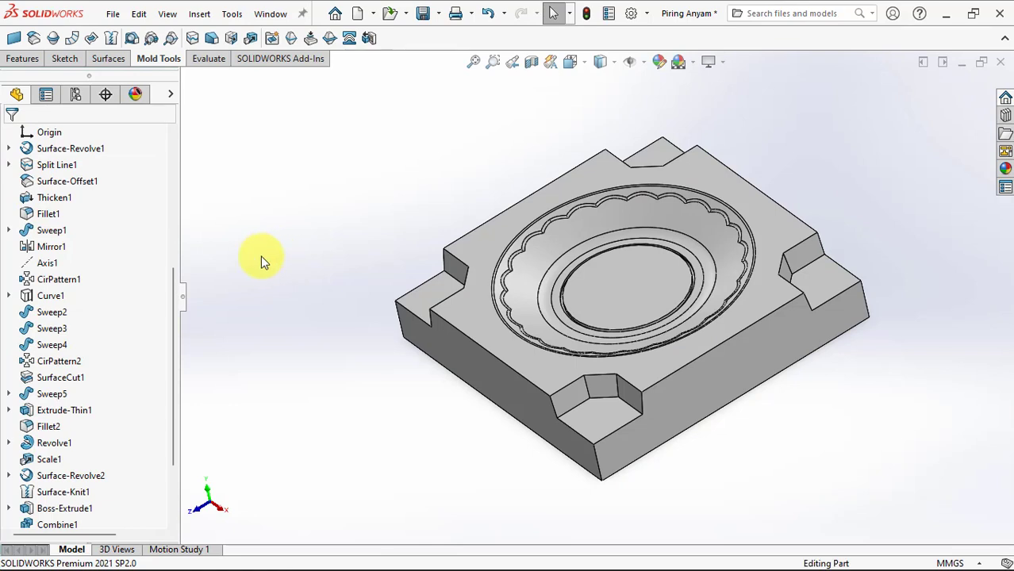
pyautogui.click(19, 59)
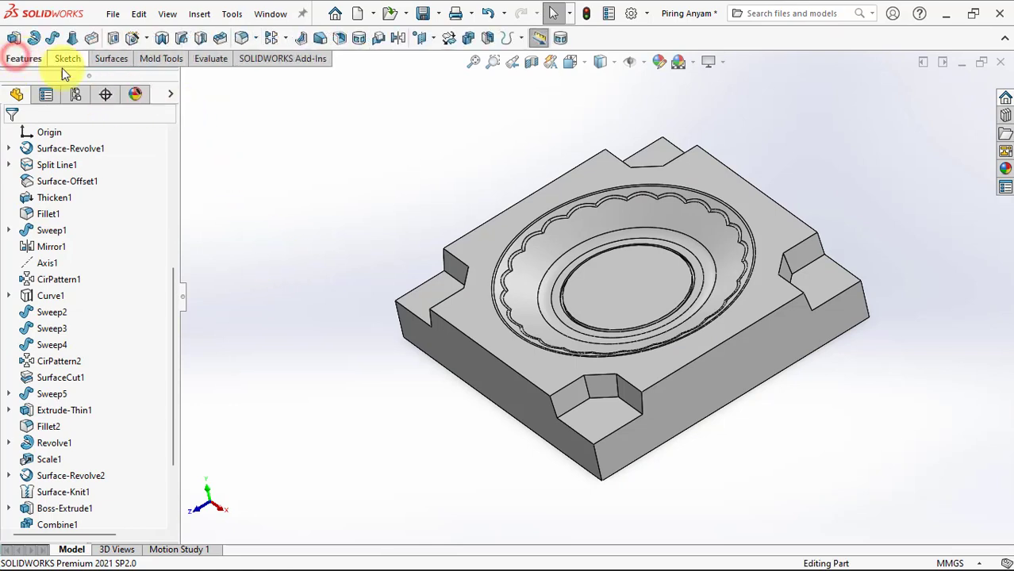
# Start an 8 mm fillet on the corner edges of the first two pockets
pyautogui.click(243, 40)
pyautogui.click(92, 438)
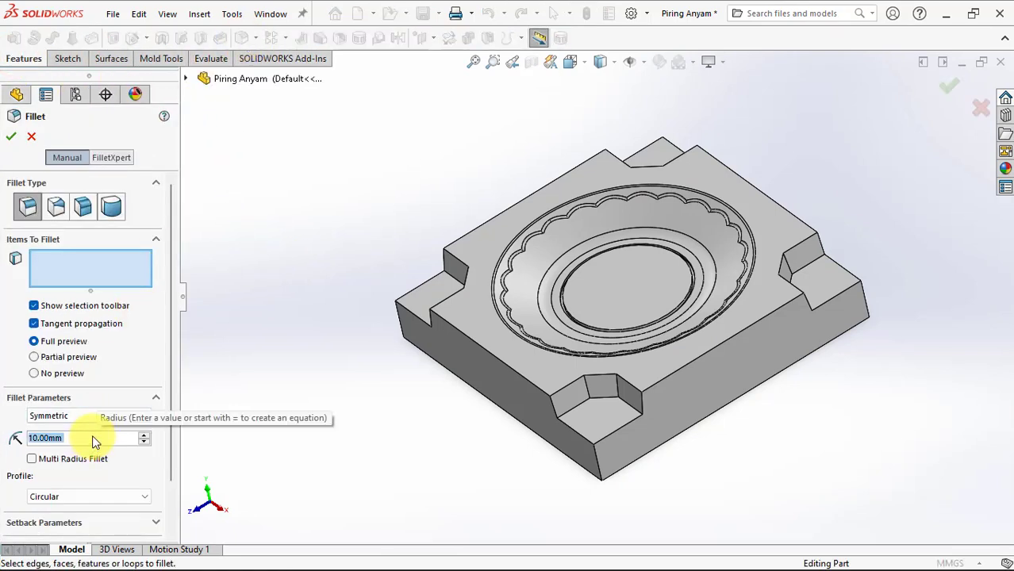
pyautogui.write('8')
pyautogui.press('Return')
pyautogui.scroll(-3, 611, 388)
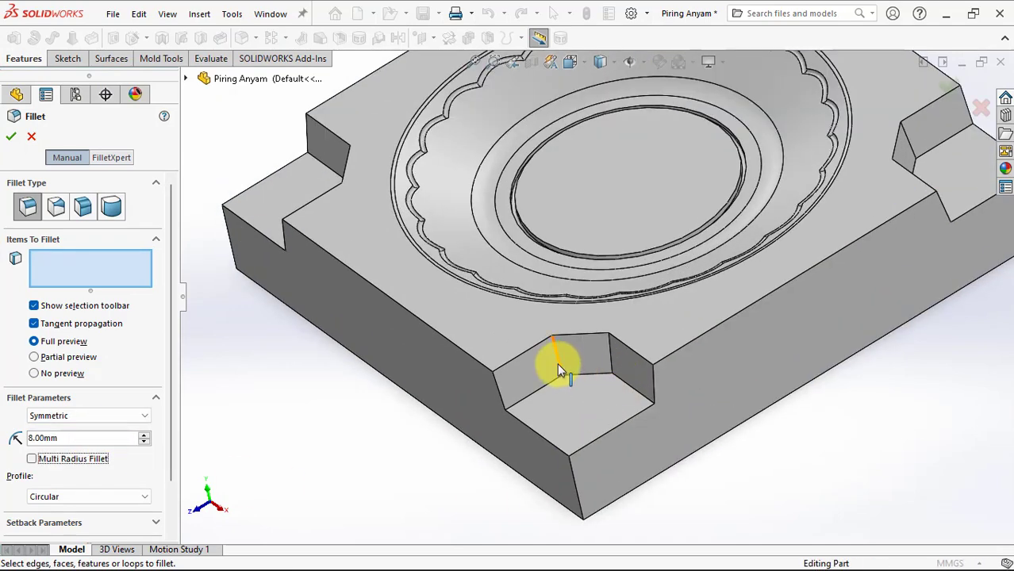
pyautogui.click(573, 366)
pyautogui.click(610, 363)
pyautogui.moveTo(880, 228)
pyautogui.mouseDown(button='middle')
pyautogui.moveTo(905, 192)
pyautogui.moveTo(910, 153)
pyautogui.mouseUp(button='middle')
pyautogui.click(905, 159)
pyautogui.click(890, 193)
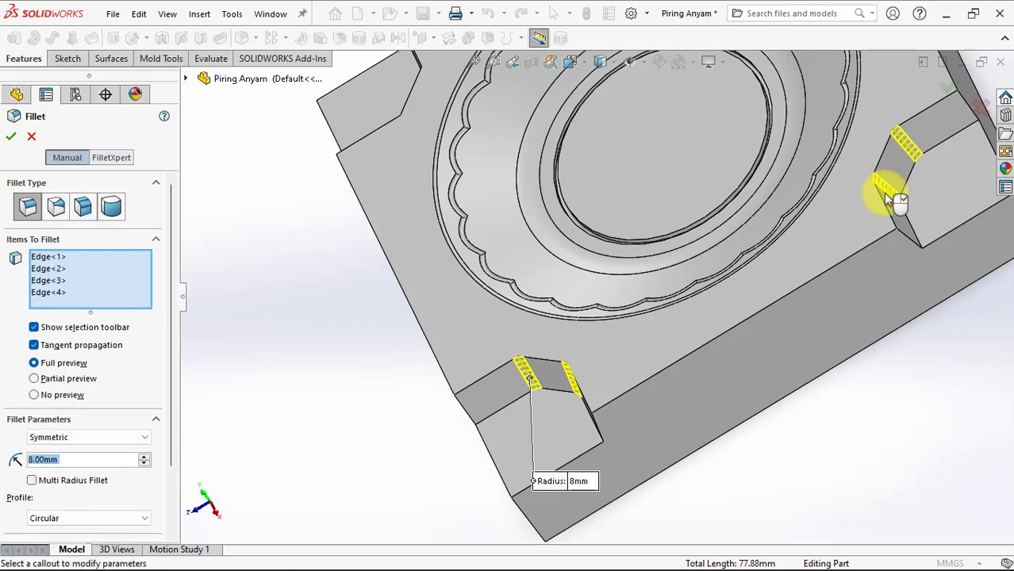
# Add the corner edges of the remaining two pockets and apply the 8 mm fillet
pyautogui.scroll(3, 899, 200)
pyautogui.moveTo(899, 199); pyautogui.dragTo(750, 313, button='middle')
pyautogui.scroll(-3, 665, 157)
pyautogui.click(651, 164)
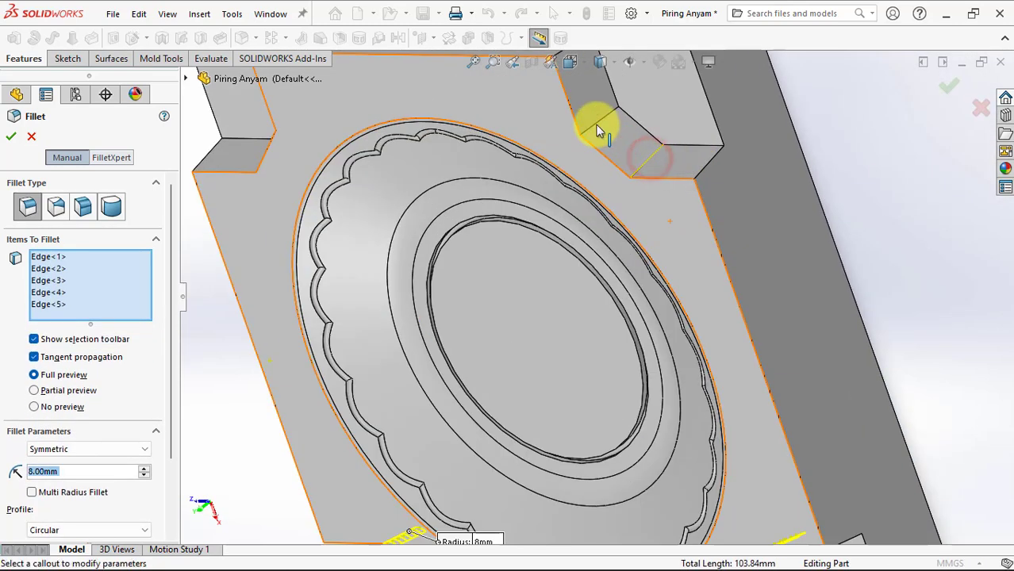
pyautogui.click(597, 126)
pyautogui.moveTo(544, 152)
pyautogui.mouseDown(button='middle')
pyautogui.moveTo(457, 170)
pyautogui.moveTo(328, 136)
pyautogui.mouseUp(button='middle')
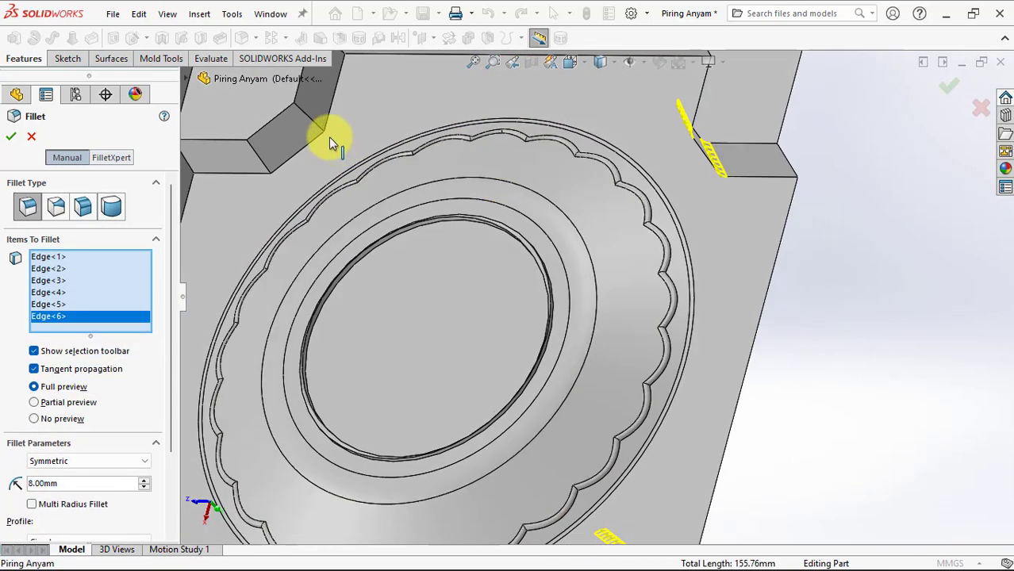
pyautogui.click(280, 157)
pyautogui.click(259, 163)
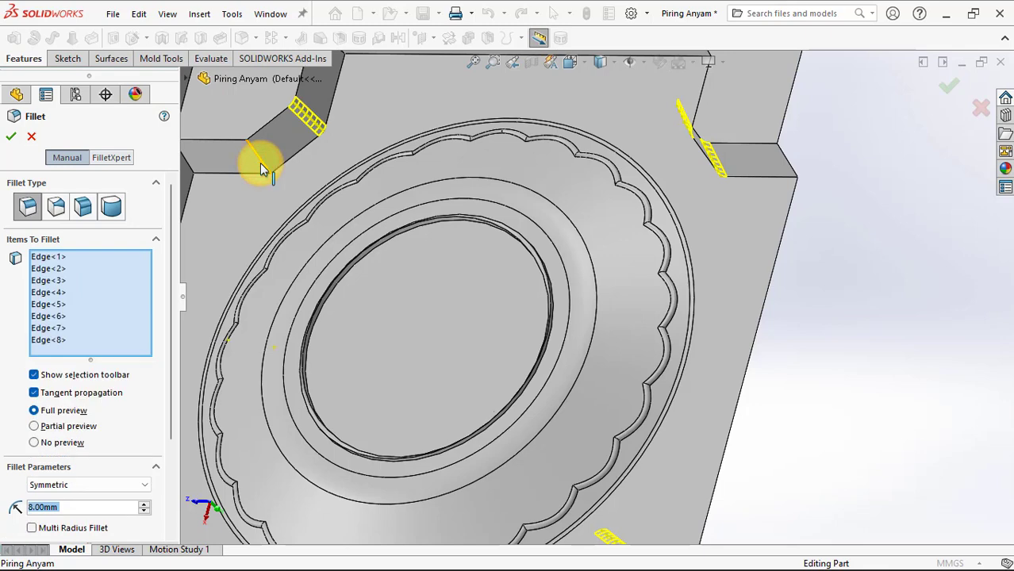
pyautogui.click(14, 140)
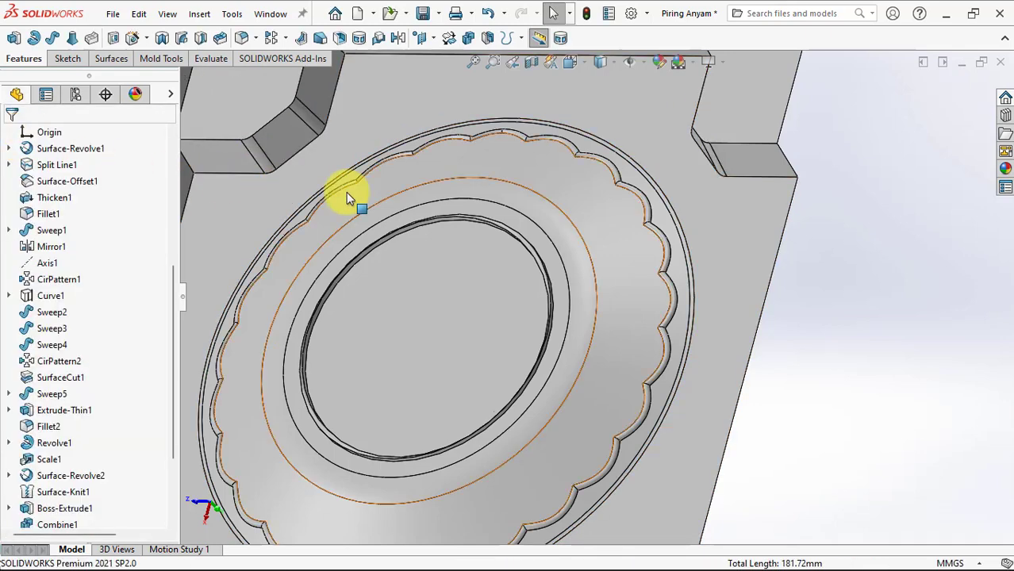
# Change the Fillet3 pocket corner radius to 15 mm
pyautogui.scroll(3, 346, 197)
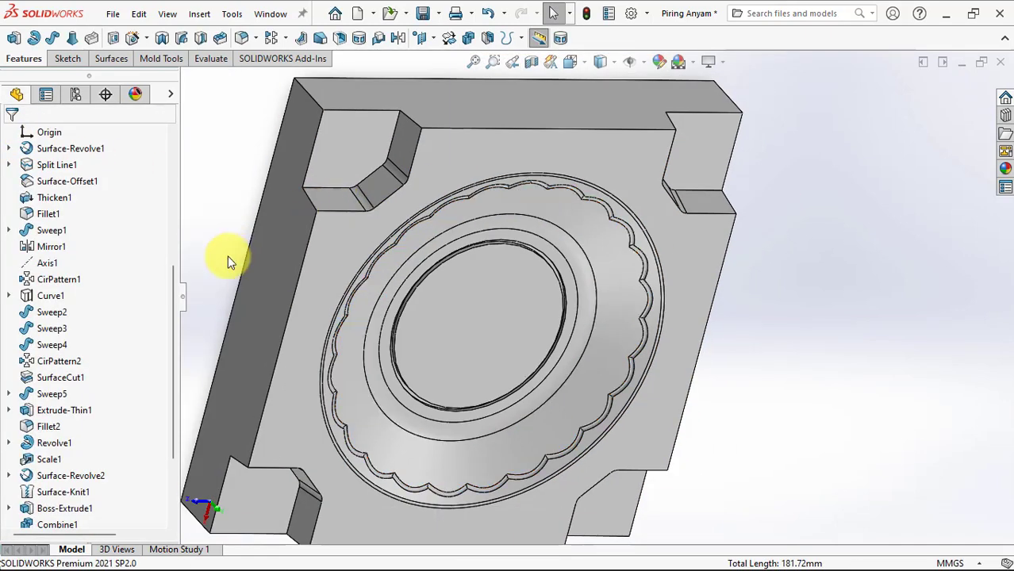
pyautogui.moveTo(172, 295); pyautogui.dragTo(172, 350)
pyautogui.click(32, 509)
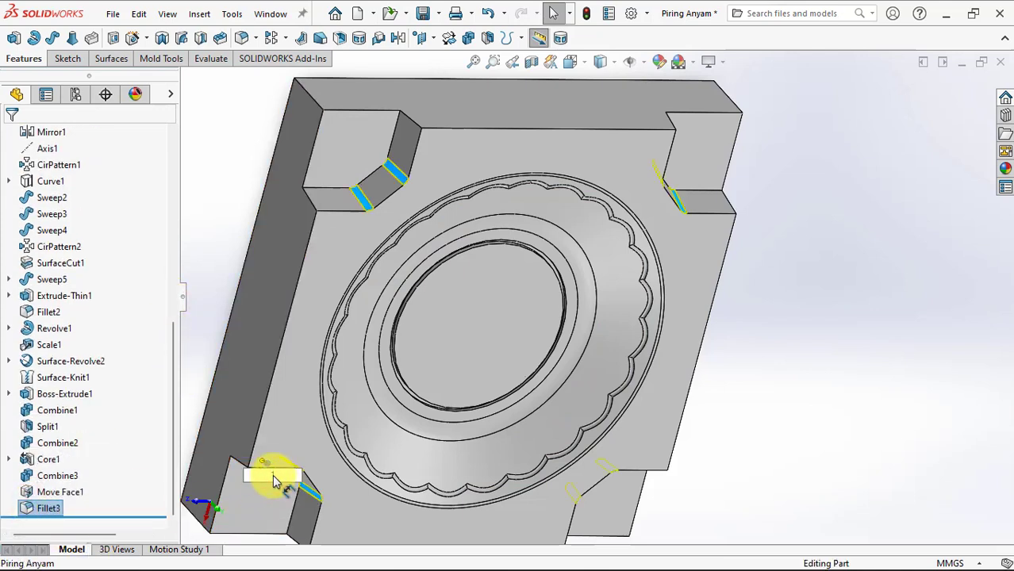
pyautogui.write('15')
pyautogui.press('Return')
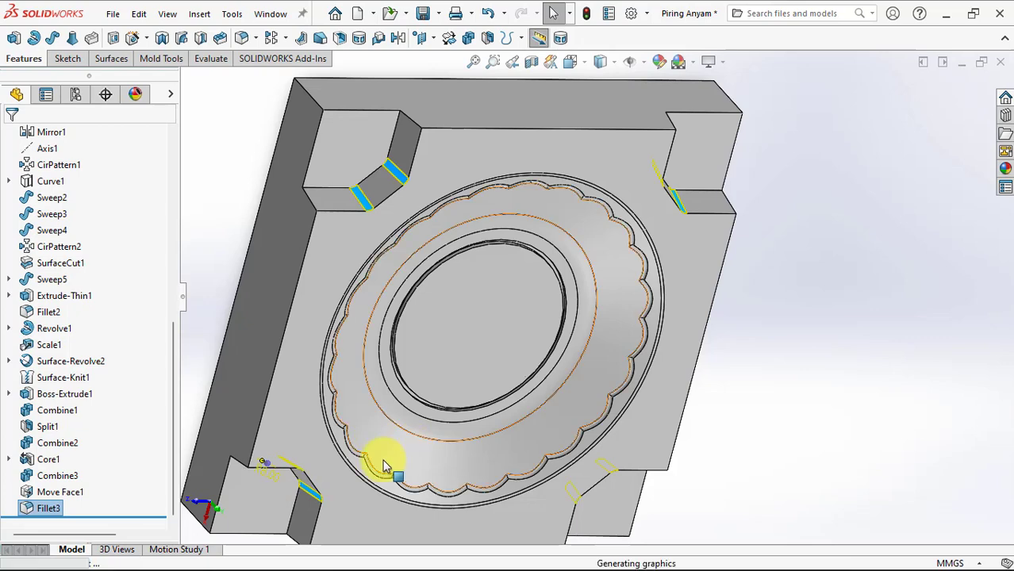
pyautogui.click(214, 255)
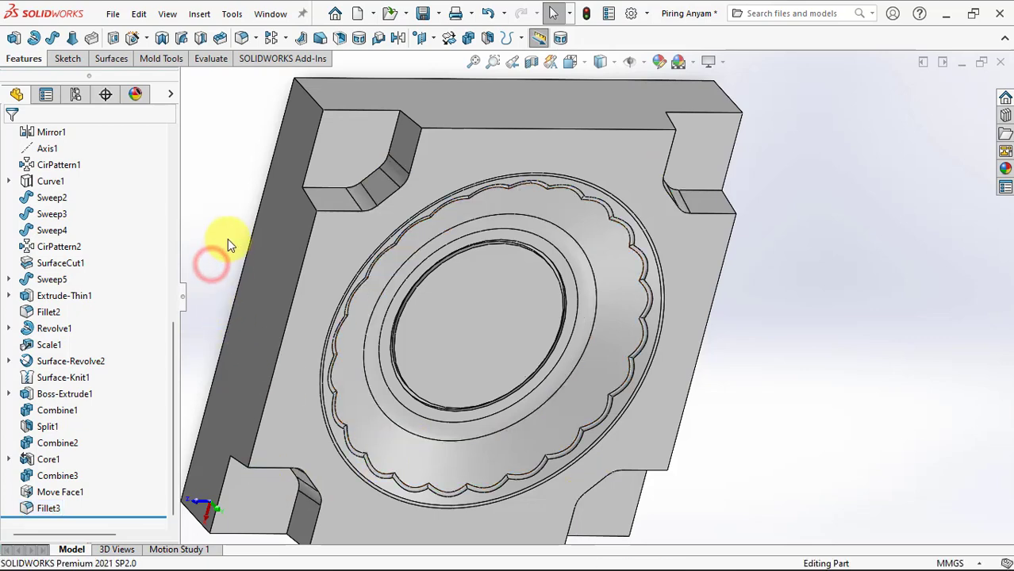
# Fillet the corner pocket rim edges at 3 mm and fit the whole part in view
pyautogui.click(242, 38)
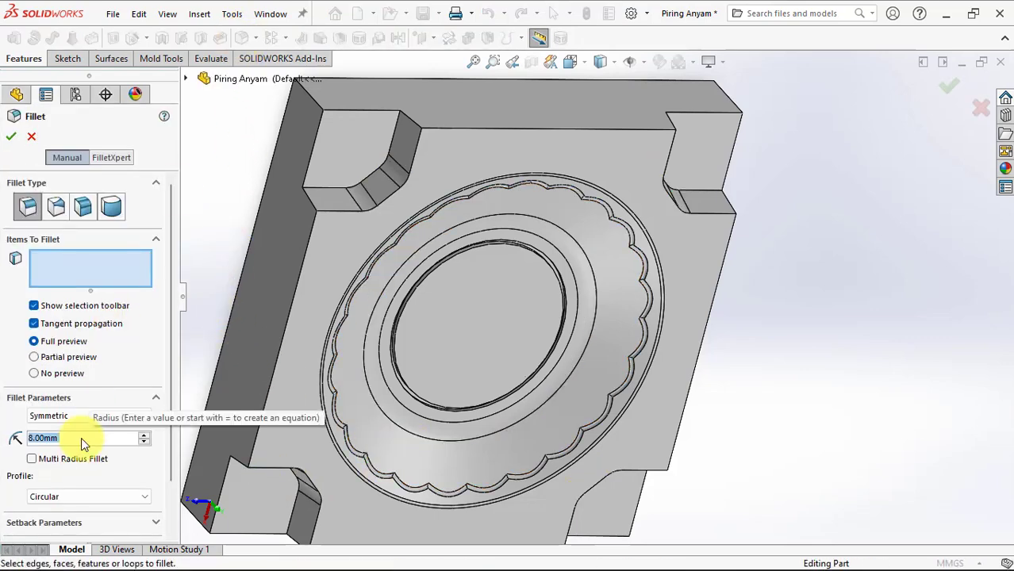
pyautogui.click(334, 211)
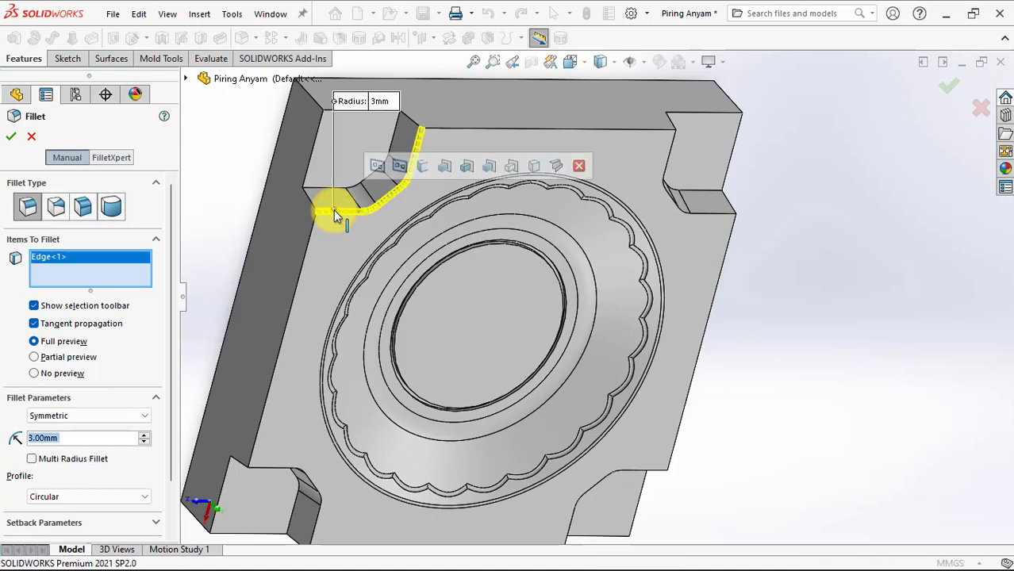
pyautogui.click(724, 219)
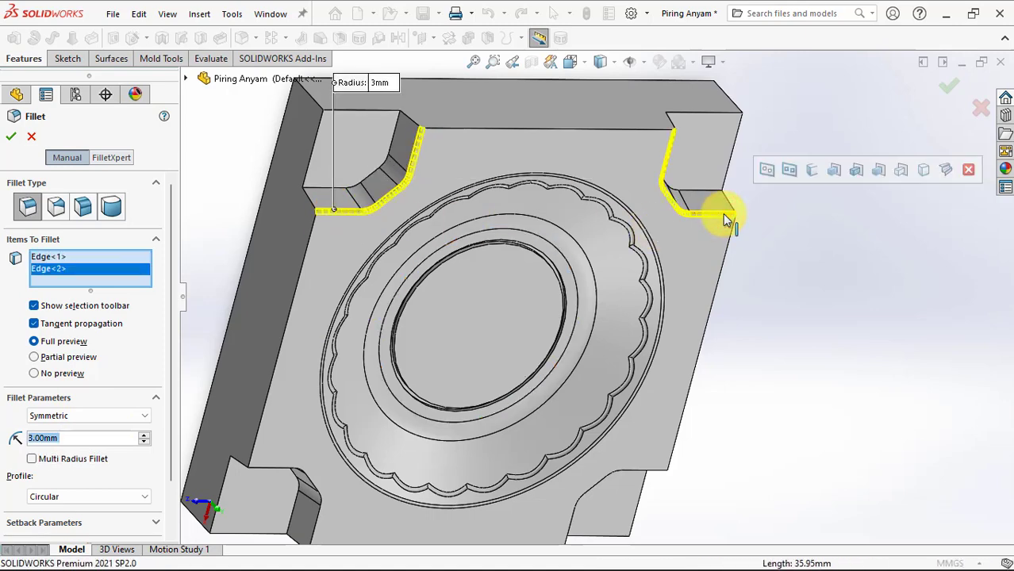
pyautogui.click(318, 530)
pyautogui.click(14, 136)
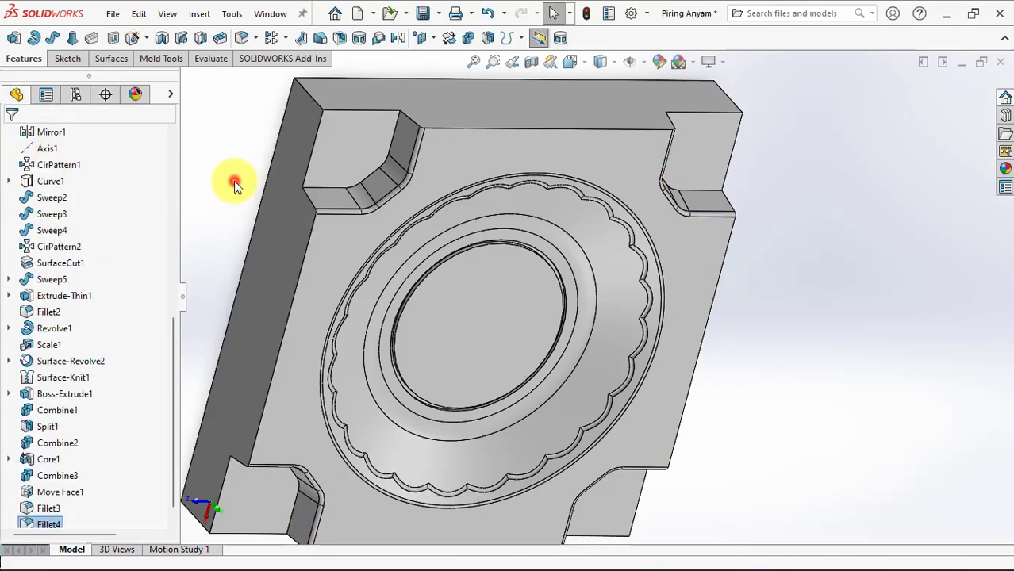
pyautogui.hotkey('ctrl', '7')
# Show the hidden upper mould body Combine3 and orbit to an edge-on view
pyautogui.moveTo(168, 360); pyautogui.dragTo(177, 175)
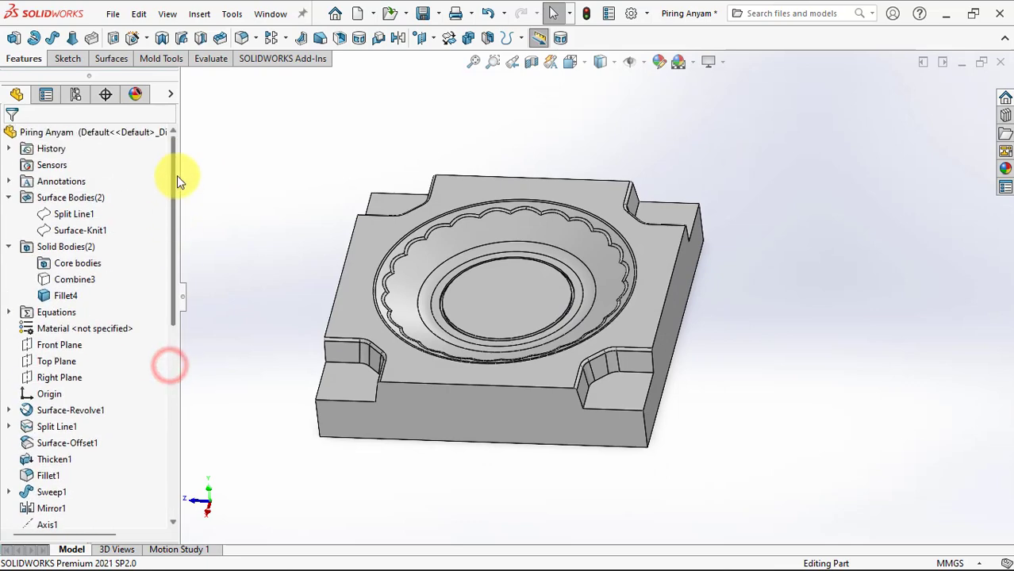
pyautogui.moveTo(74, 279)
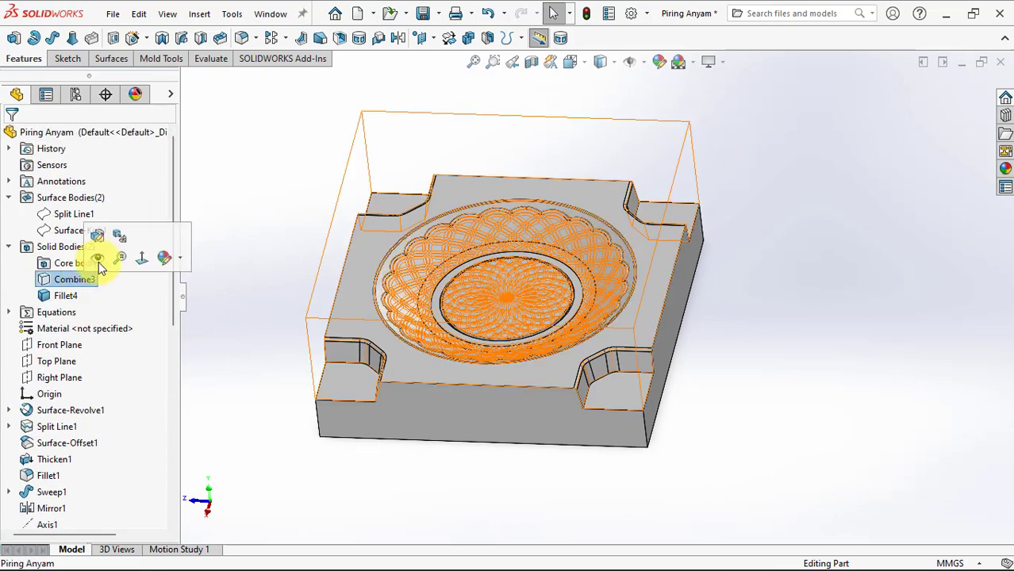
pyautogui.click(98, 258)
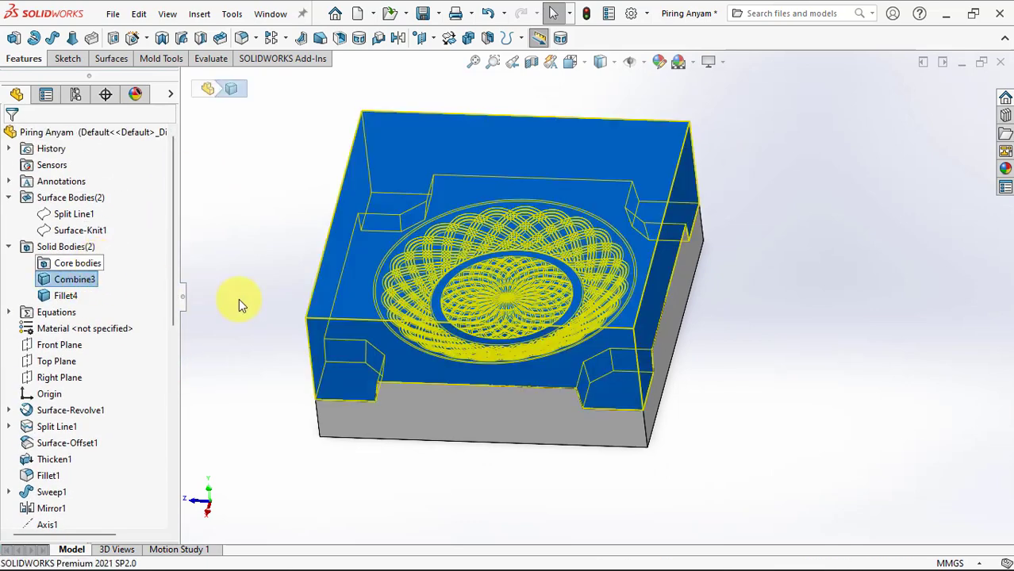
pyautogui.click(240, 304)
pyautogui.moveTo(240, 304)
pyautogui.mouseDown(button='middle')
pyautogui.moveTo(437, 283)
pyautogui.moveTo(434, 307)
pyautogui.mouseUp(button='middle')
pyautogui.scroll(-3, 351, 302)
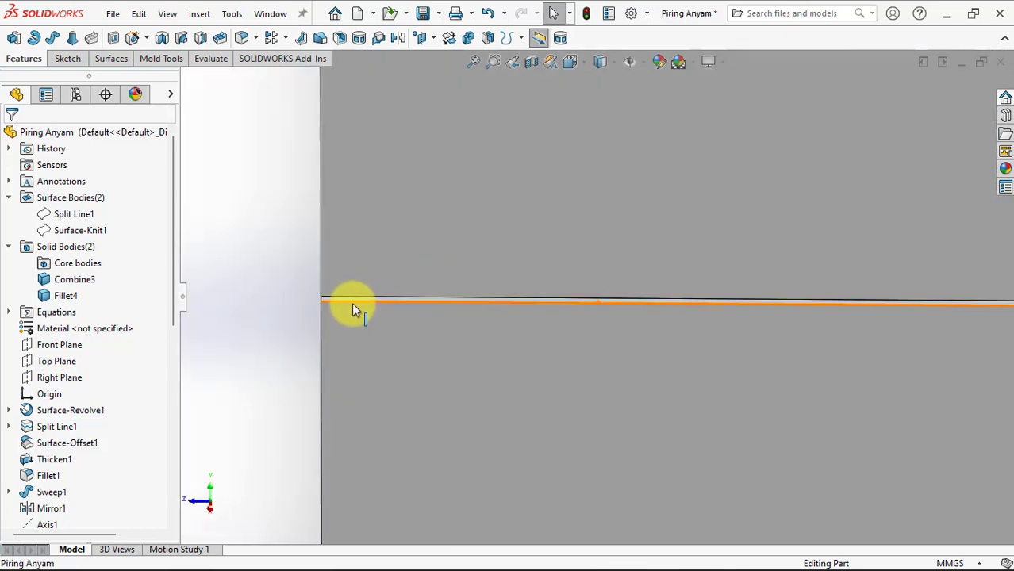
# Hide the lower mould body and orbit to the plate's patterned underside
pyautogui.click(424, 359)
pyautogui.press('Tab')
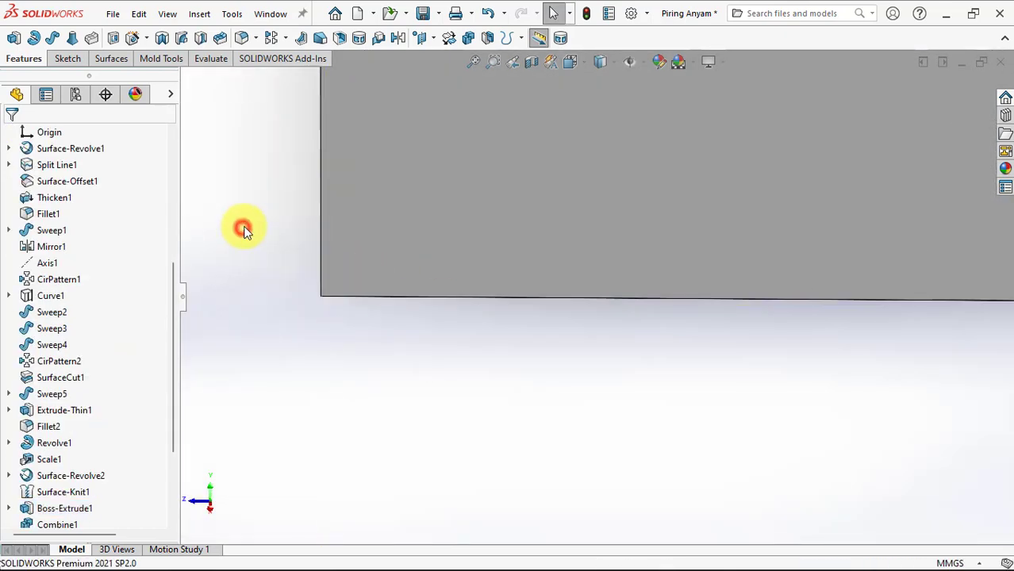
pyautogui.scroll(3, 390, 350)
pyautogui.moveTo(390, 351)
pyautogui.mouseDown(button='middle')
pyautogui.moveTo(641, 236)
pyautogui.moveTo(627, 241)
pyautogui.mouseUp(button='middle')
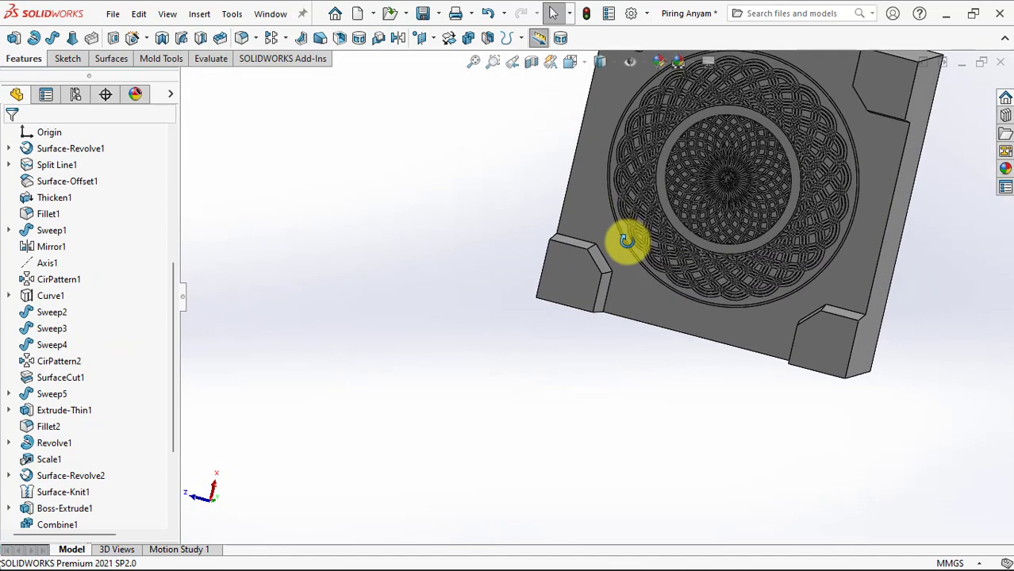
pyautogui.scroll(-2, 628, 226)
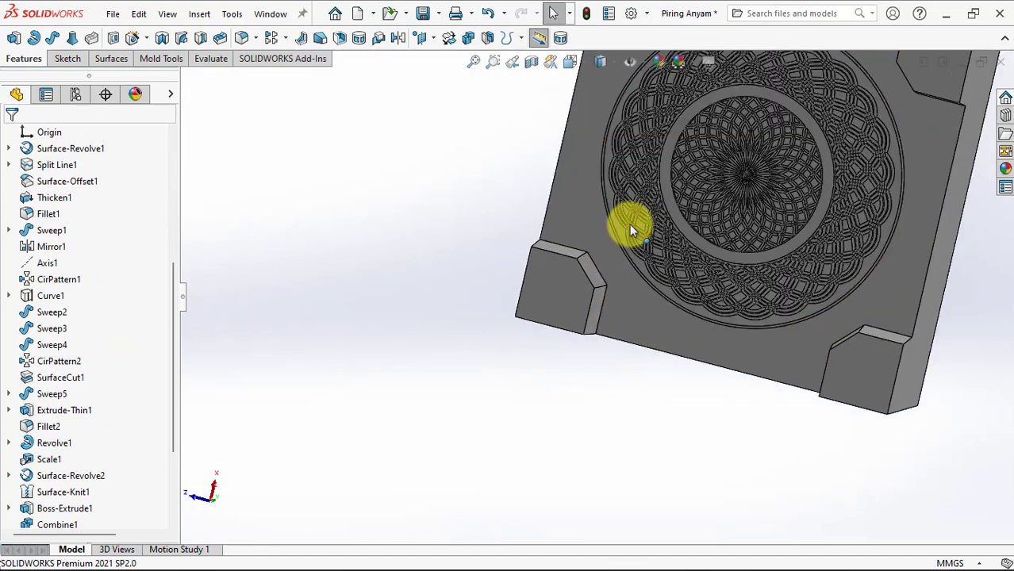
# Start a 20 mm fillet and select both vertical corner edges of the first key
pyautogui.click(242, 38)
pyautogui.doubleClick(111, 438)
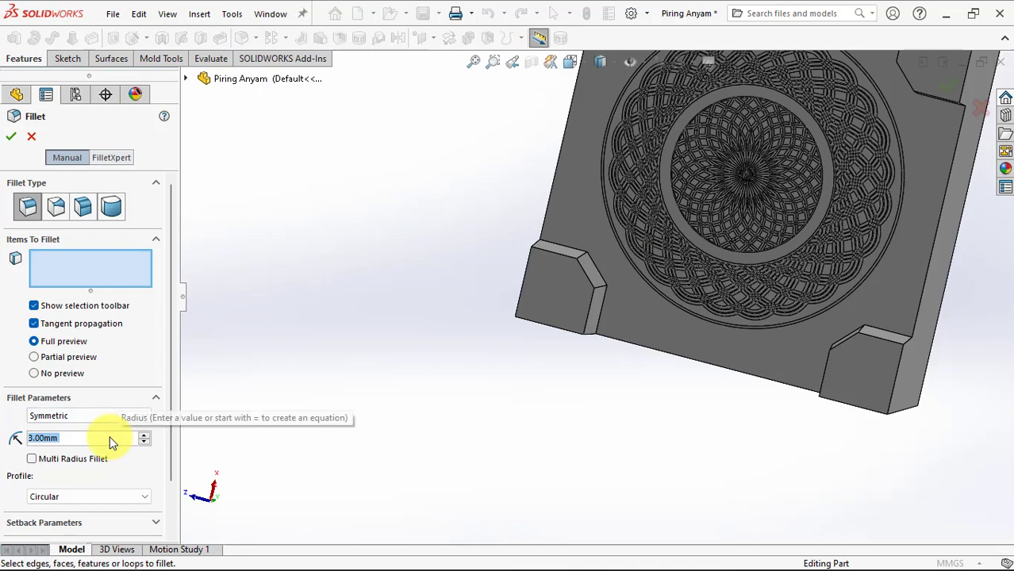
pyautogui.write('20')
pyautogui.press('Return')
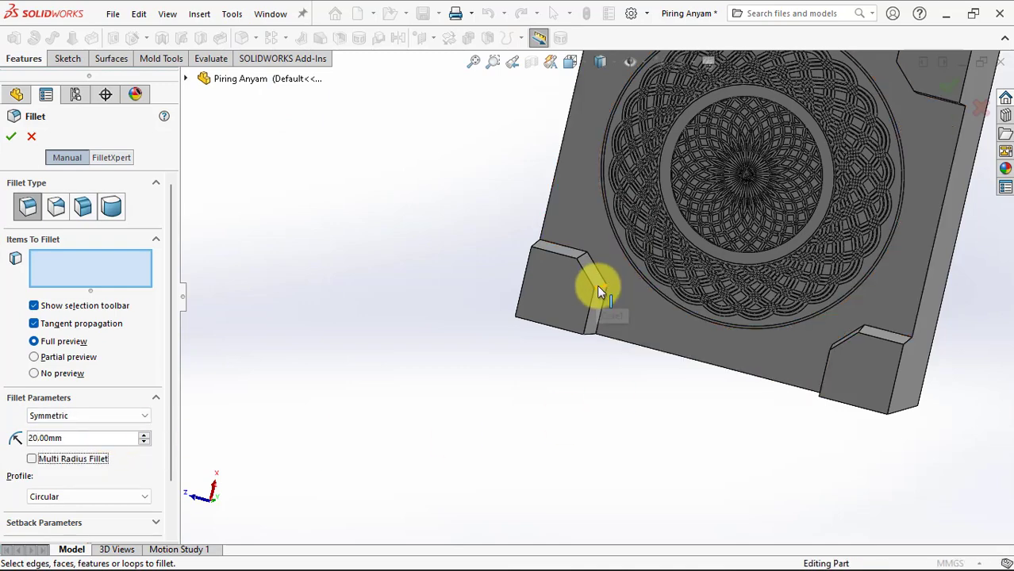
pyautogui.click(585, 261)
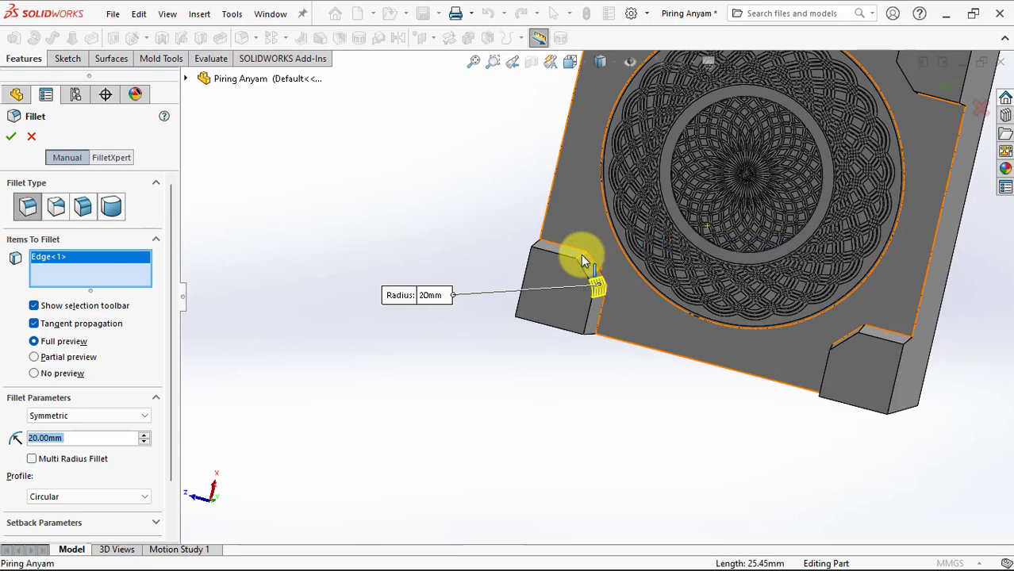
pyautogui.click(585, 260)
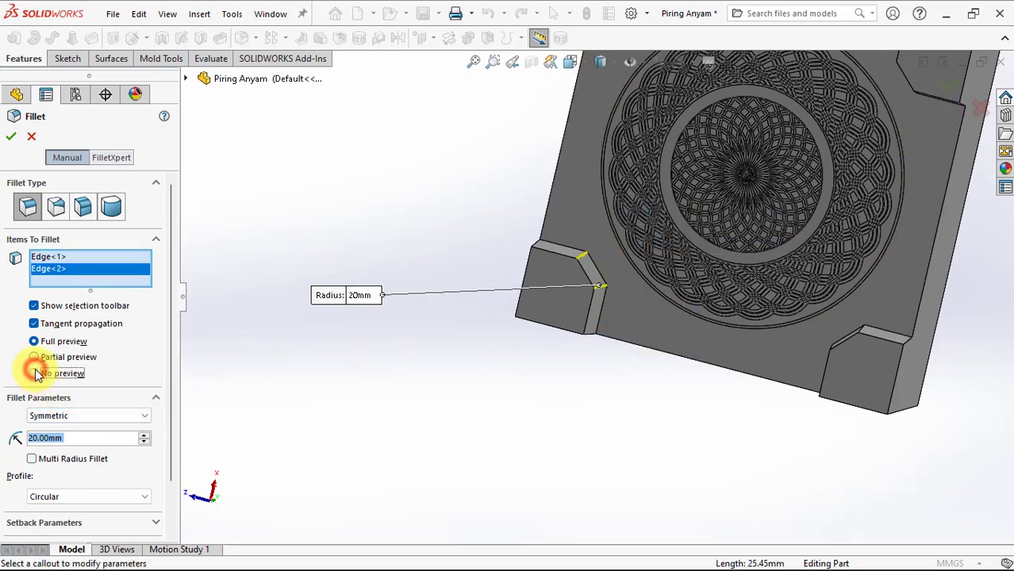
# Add the vertical corner edges of the right key and the next key
pyautogui.moveTo(889, 382); pyautogui.dragTo(946, 398, button='middle')
pyautogui.scroll(-3, 822, 332)
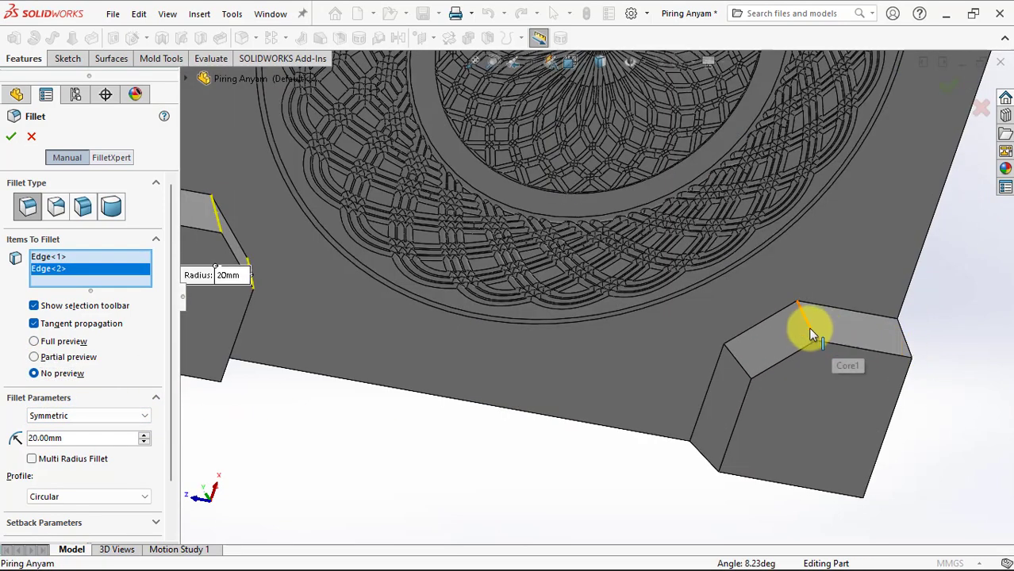
pyautogui.click(808, 327)
pyautogui.click(741, 366)
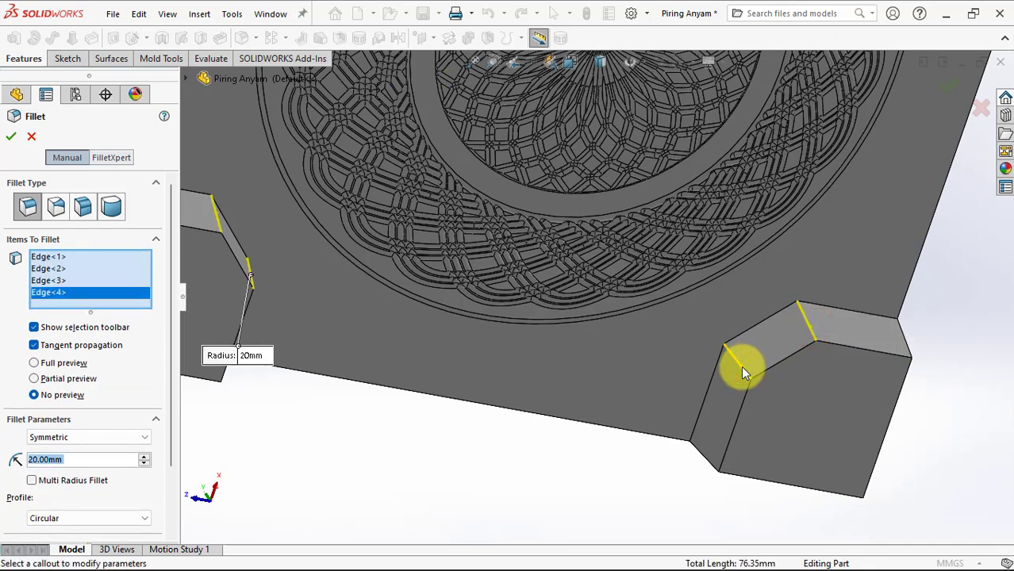
pyautogui.scroll(5, 741, 366)
pyautogui.scroll(-5, 692, 189)
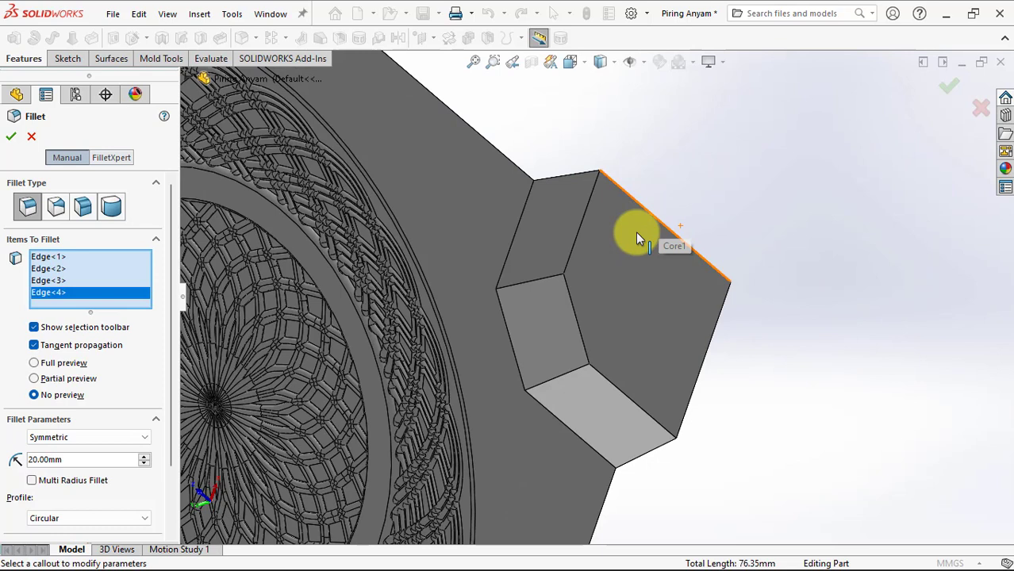
pyautogui.click(551, 279)
pyautogui.click(578, 372)
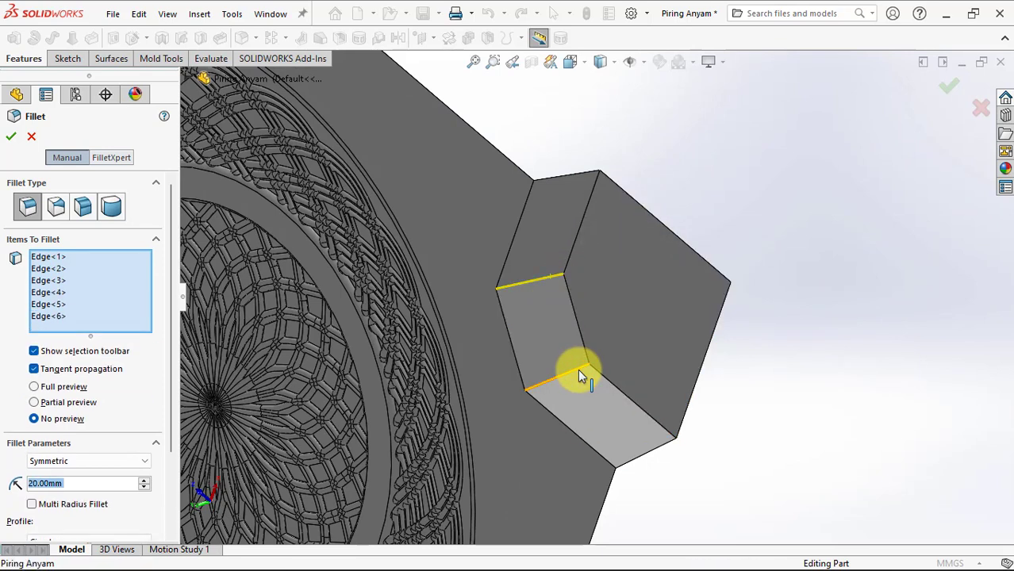
# Add the top key's two corner edges and apply the 20 mm fillet to all eight edges
pyautogui.moveTo(579, 373); pyautogui.dragTo(511, 272, button='middle')
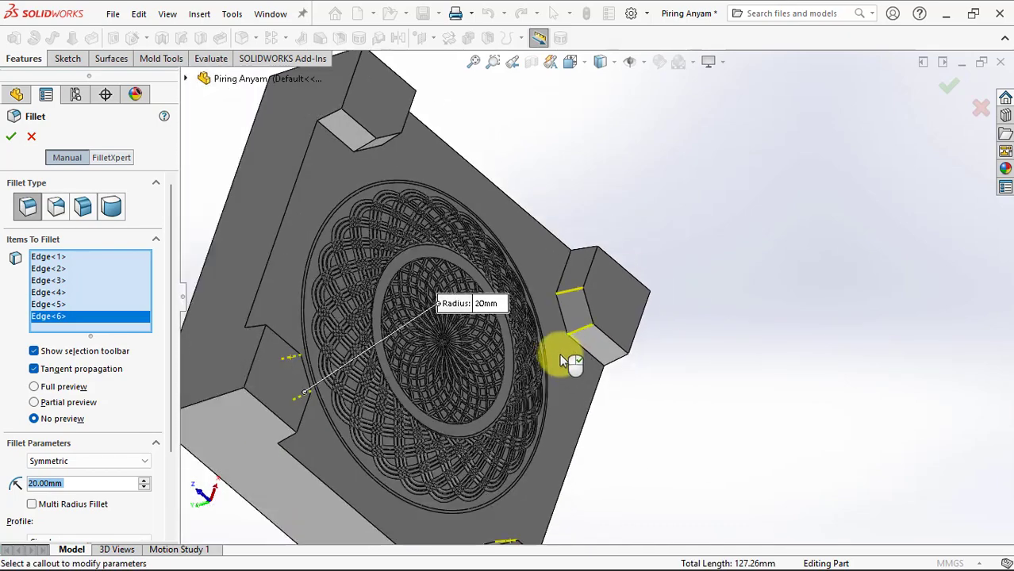
pyautogui.scroll(-3, 356, 177)
pyautogui.scroll(-2, 373, 173)
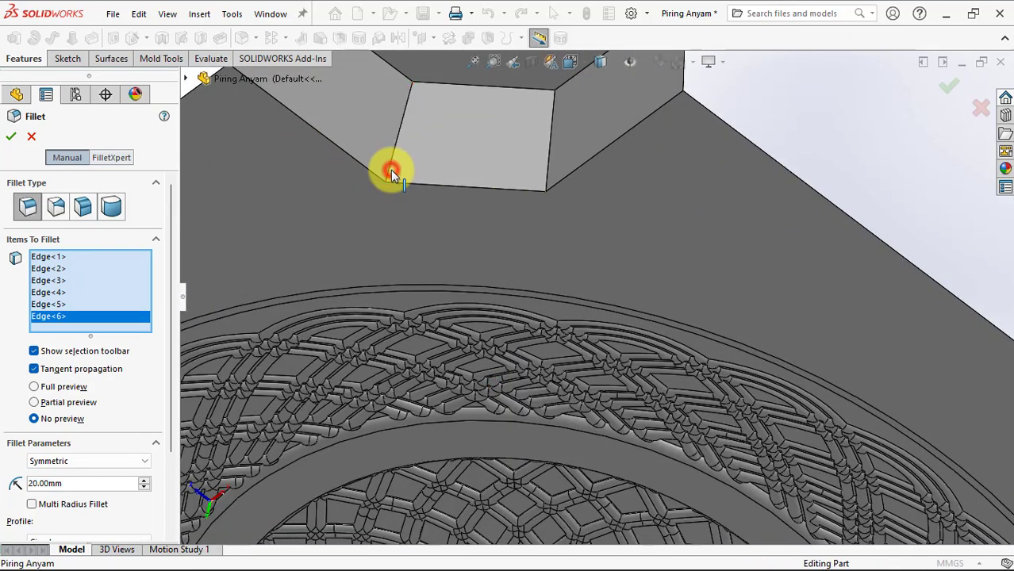
pyautogui.click(390, 170)
pyautogui.click(549, 173)
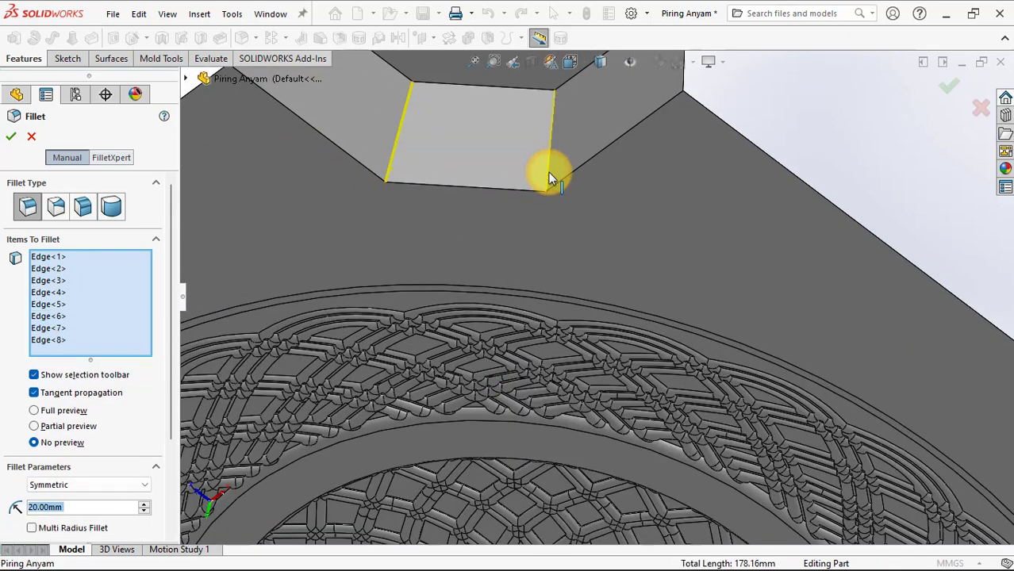
pyautogui.click(11, 138)
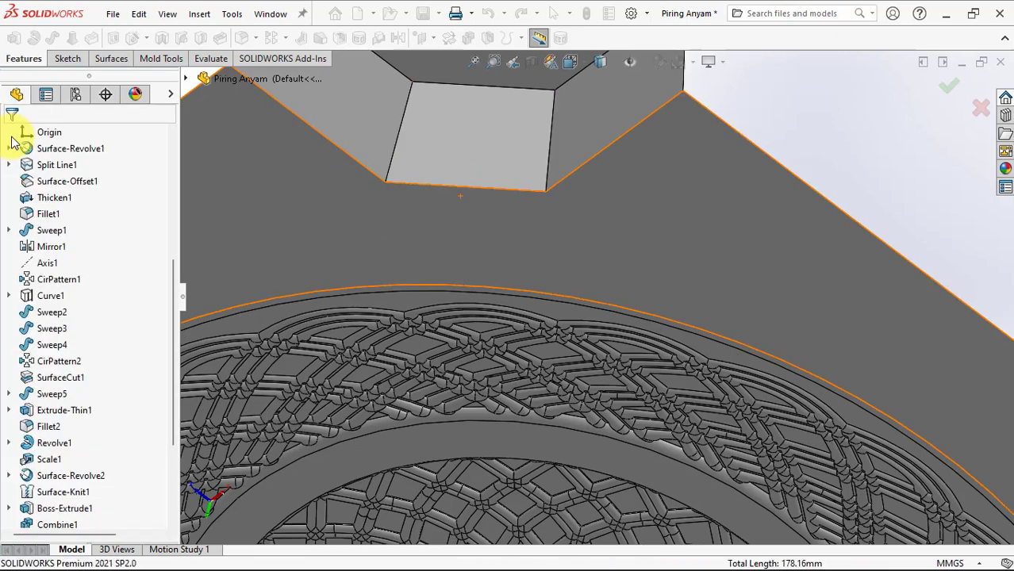
pyautogui.scroll(5, 489, 260)
# Fillet the top edges of the upper, left, front and right corner keys at 3 mm
pyautogui.scroll(-2, 342, 151)
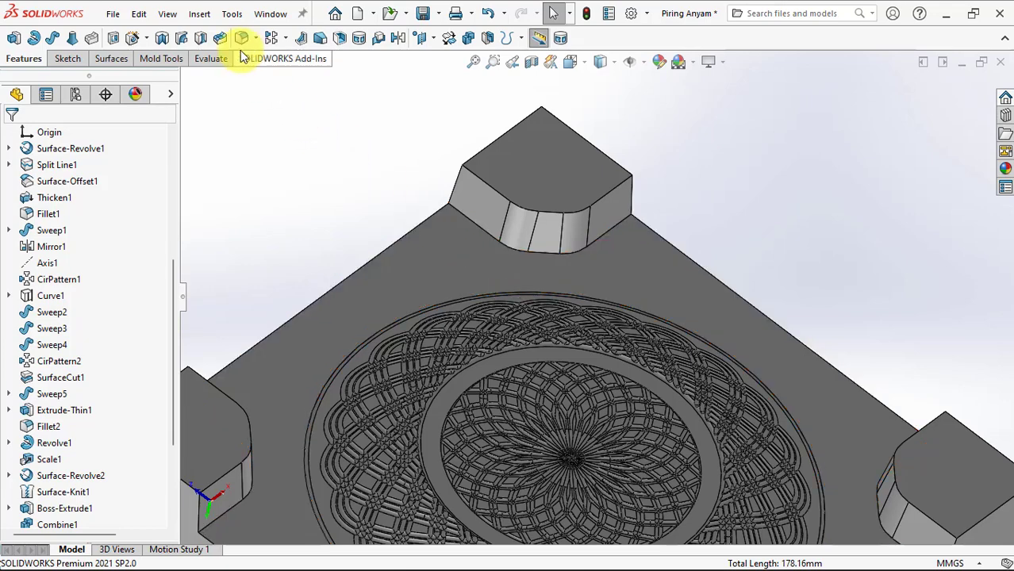
pyautogui.click(241, 38)
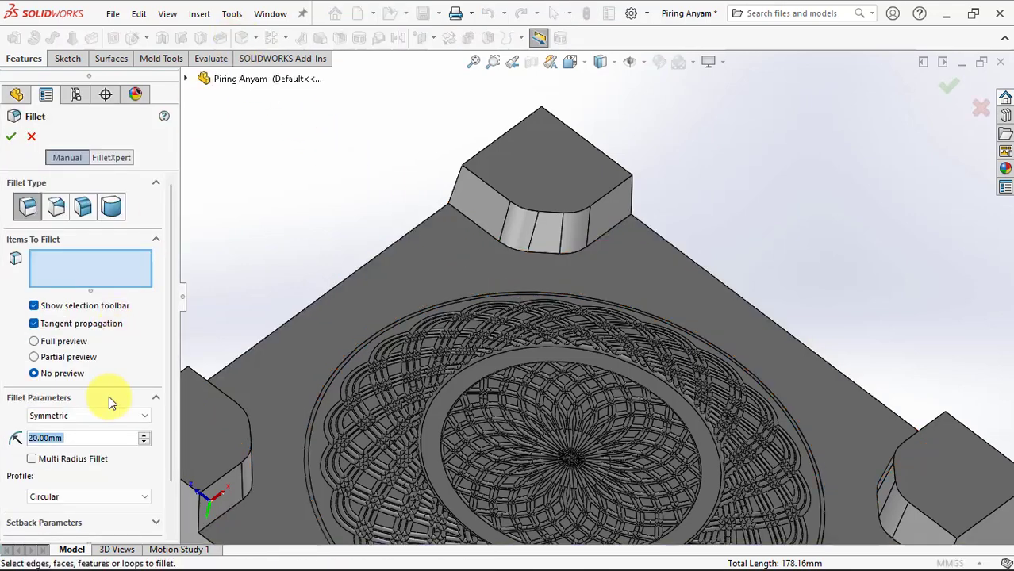
pyautogui.click(492, 187)
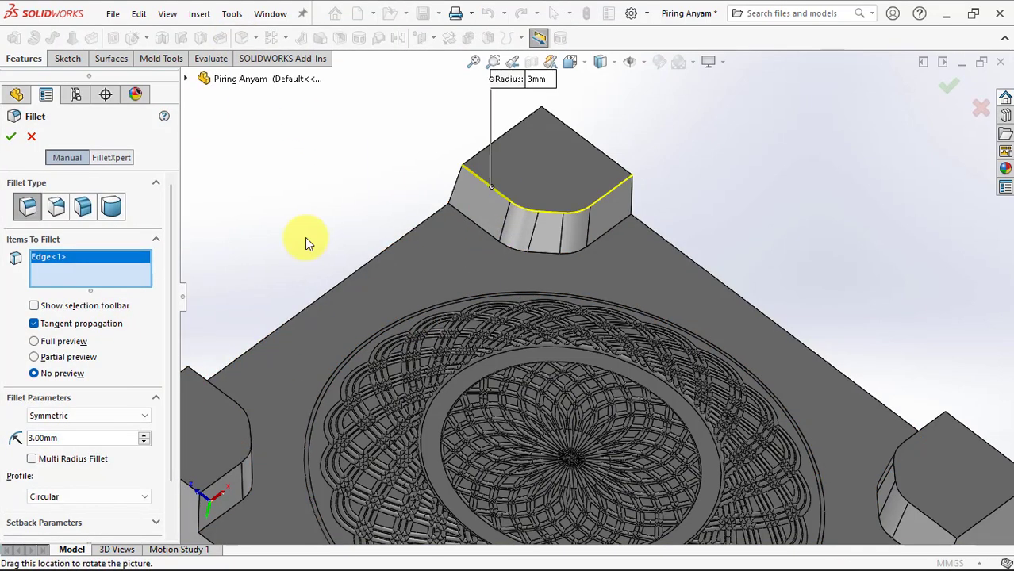
pyautogui.click(199, 373)
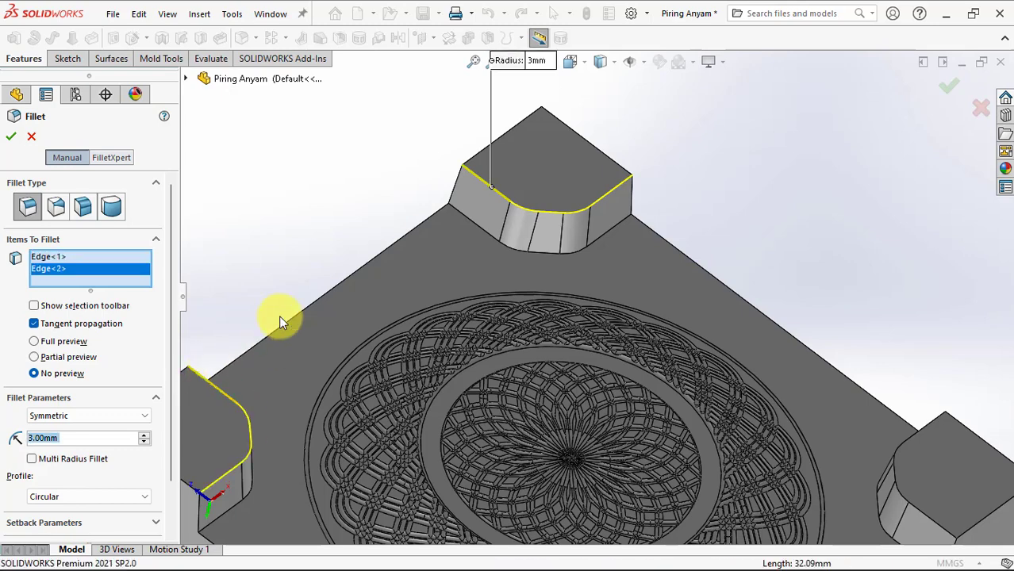
pyautogui.scroll(3, 397, 349)
pyautogui.click(629, 505)
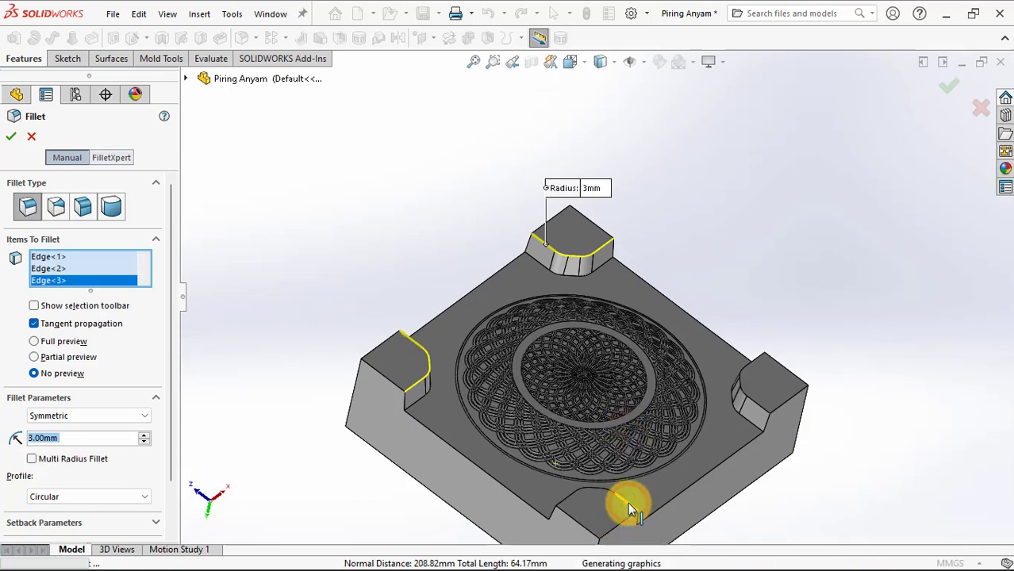
pyautogui.click(760, 410)
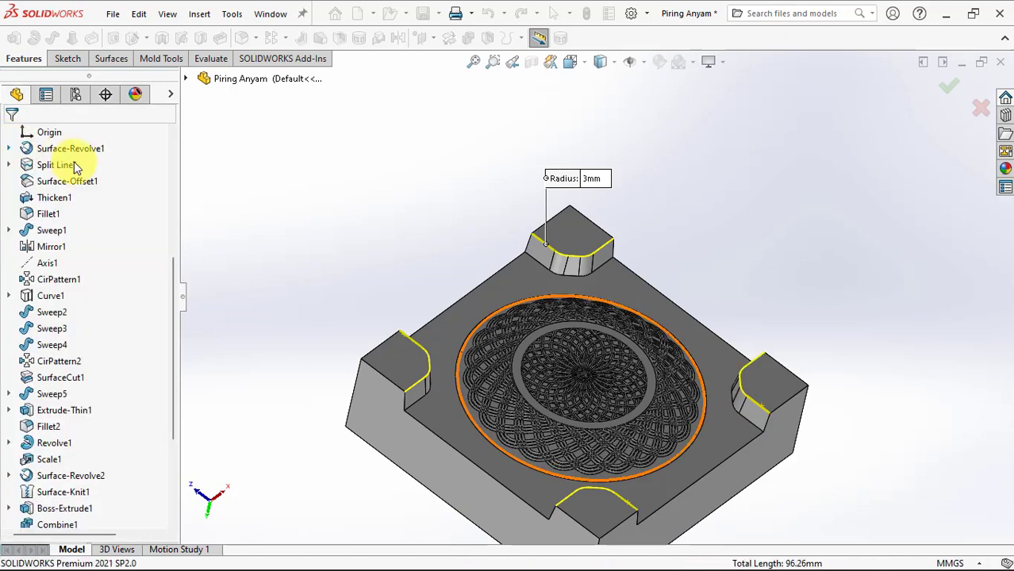
pyautogui.moveTo(285, 209); pyautogui.dragTo(589, 344, button='middle')
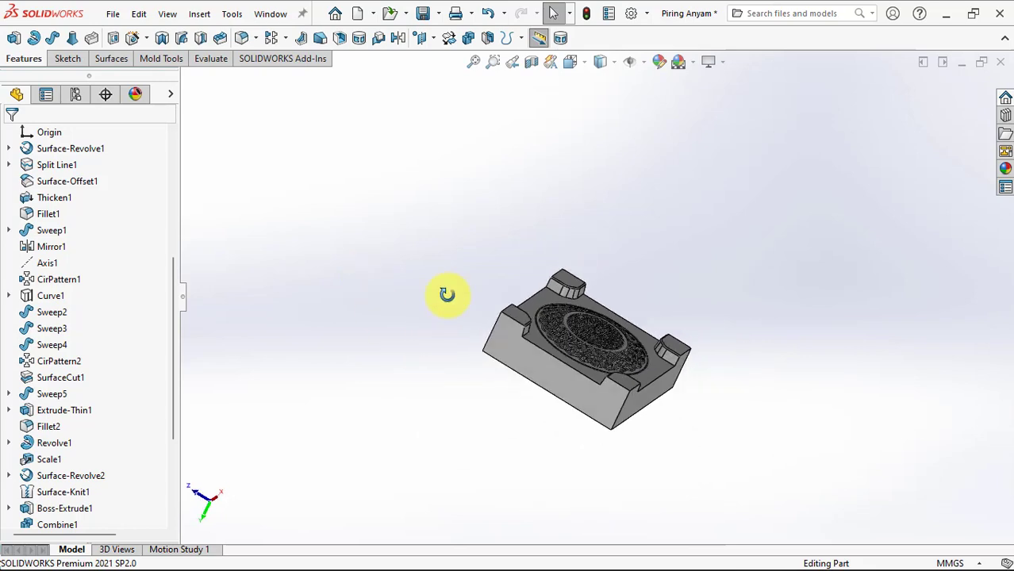
# On the plate's underside, sketch the face outline offset 27 mm inward as construction geometry
pyautogui.scroll(-3, 591, 349)
pyautogui.click(592, 282)
pyautogui.click(634, 236)
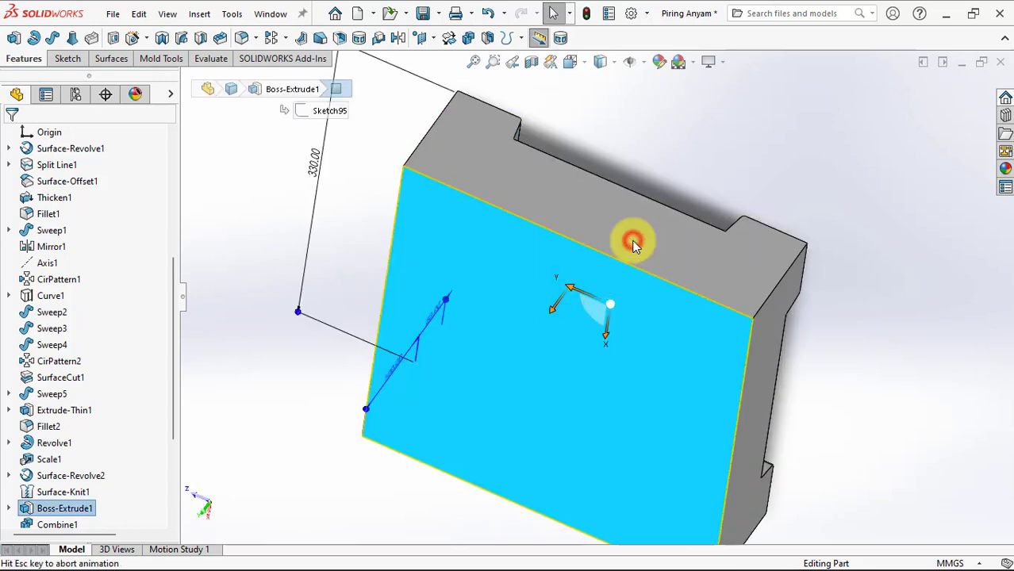
pyautogui.click(452, 38)
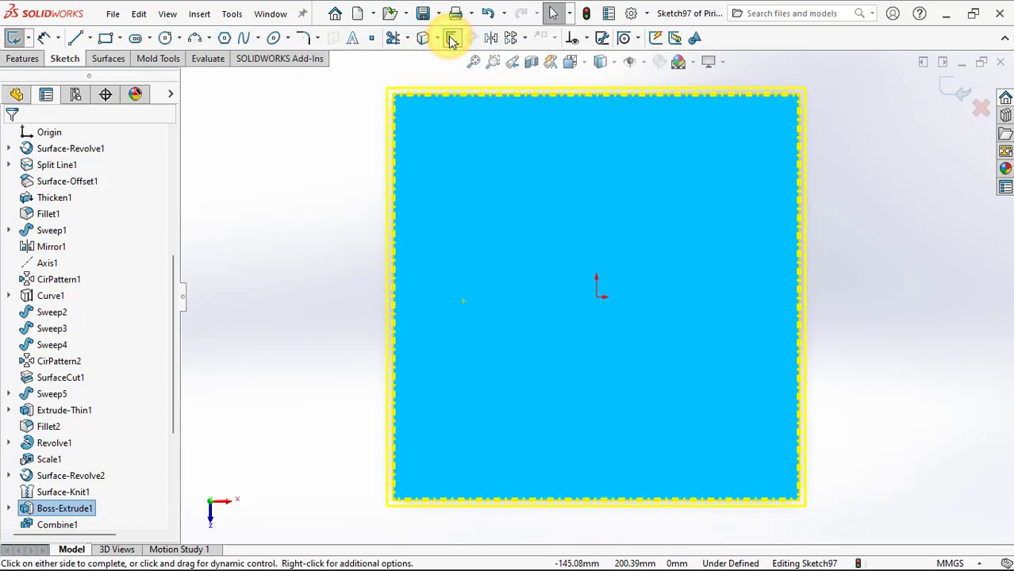
pyautogui.write('27')
pyautogui.press('Return')
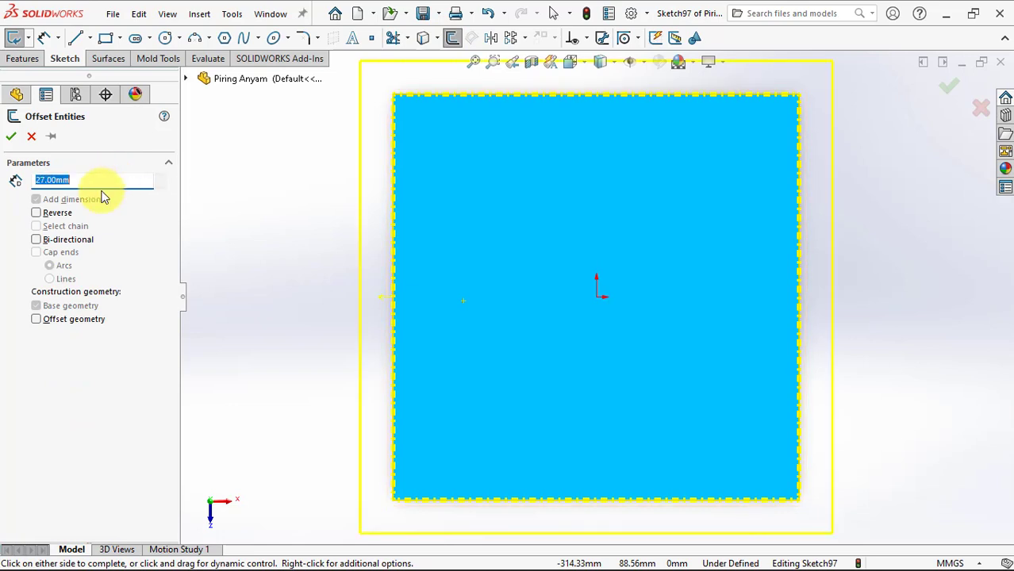
pyautogui.click(38, 214)
pyautogui.click(35, 318)
pyautogui.click(13, 136)
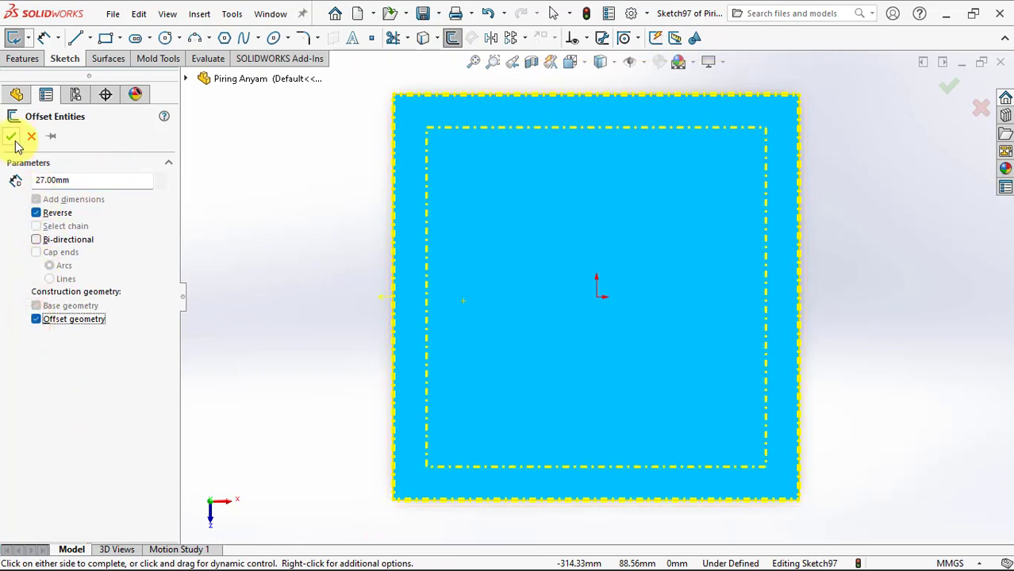
pyautogui.click(32, 62)
pyautogui.click(956, 99)
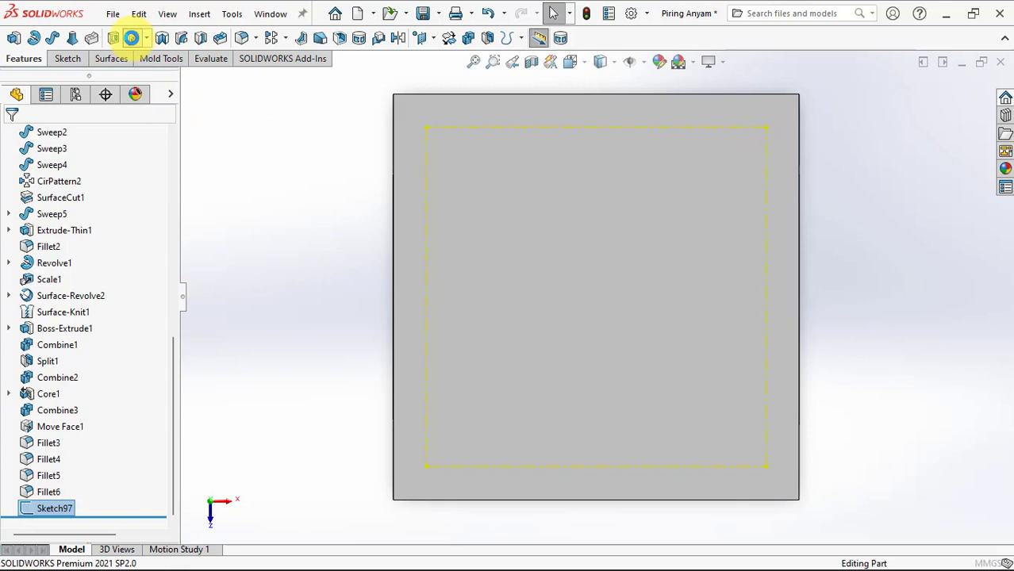
# Set up a counterbored drilled hole with 30.4 mm counterbore diameter and 6.3 mm depth
pyautogui.click(132, 38)
pyautogui.click(76, 350)
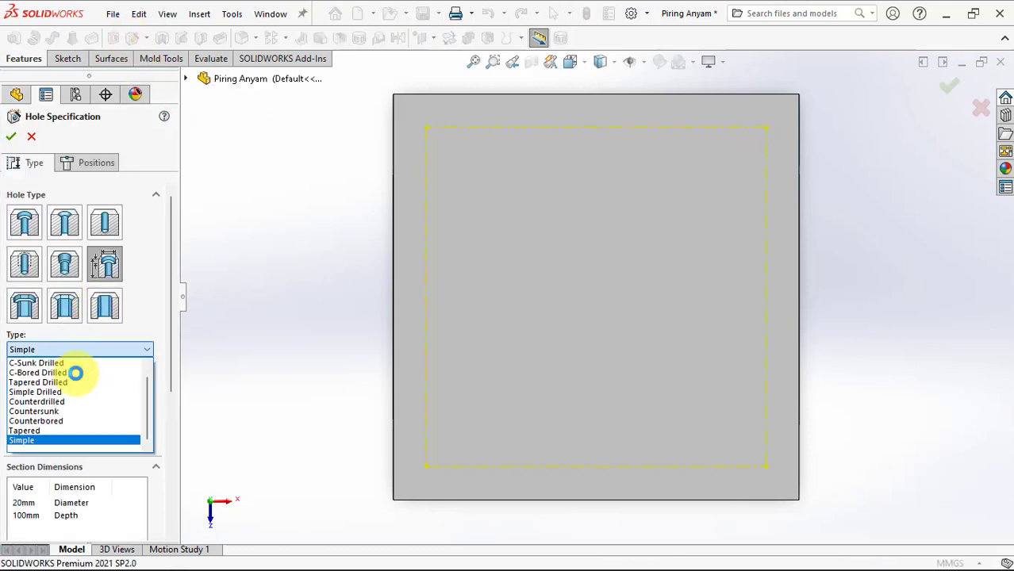
pyautogui.click(74, 372)
pyautogui.moveTo(170, 373); pyautogui.dragTo(175, 457)
pyautogui.scroll(-1, 174, 457)
pyautogui.write('6.3')
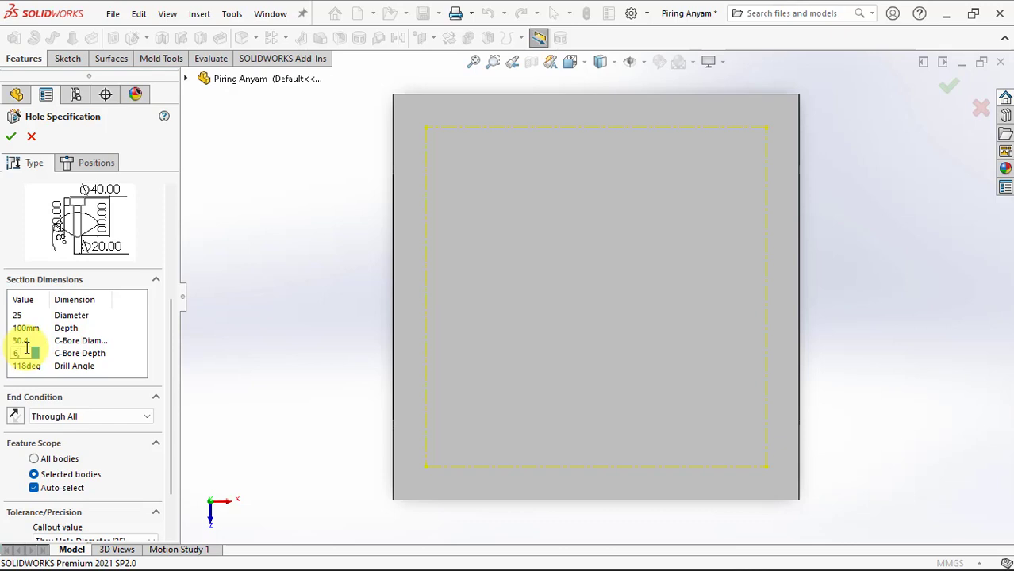
pyautogui.press('Tab')
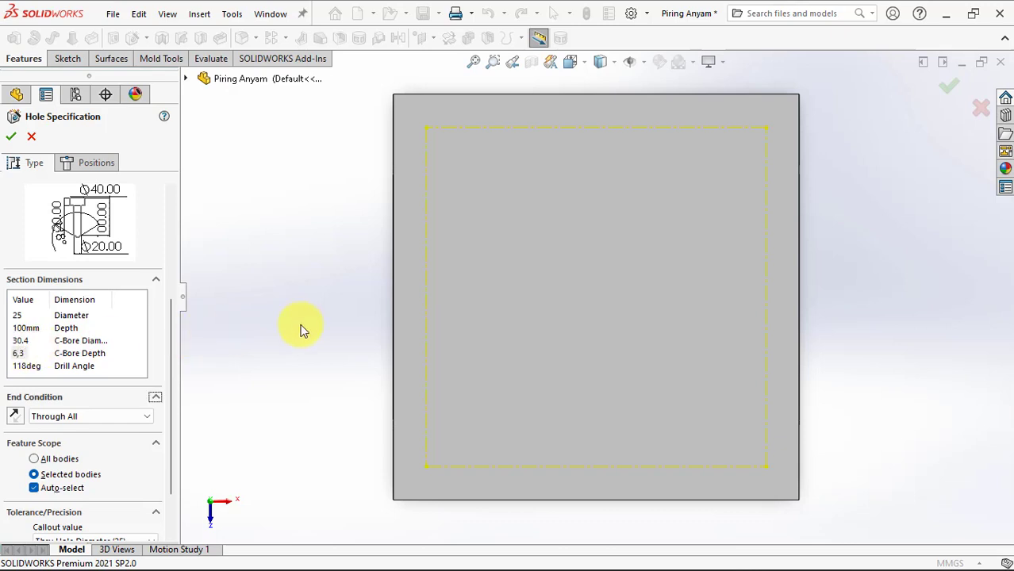
# Place the hole points at the four corners of the top face to create Hole1
pyautogui.click(97, 167)
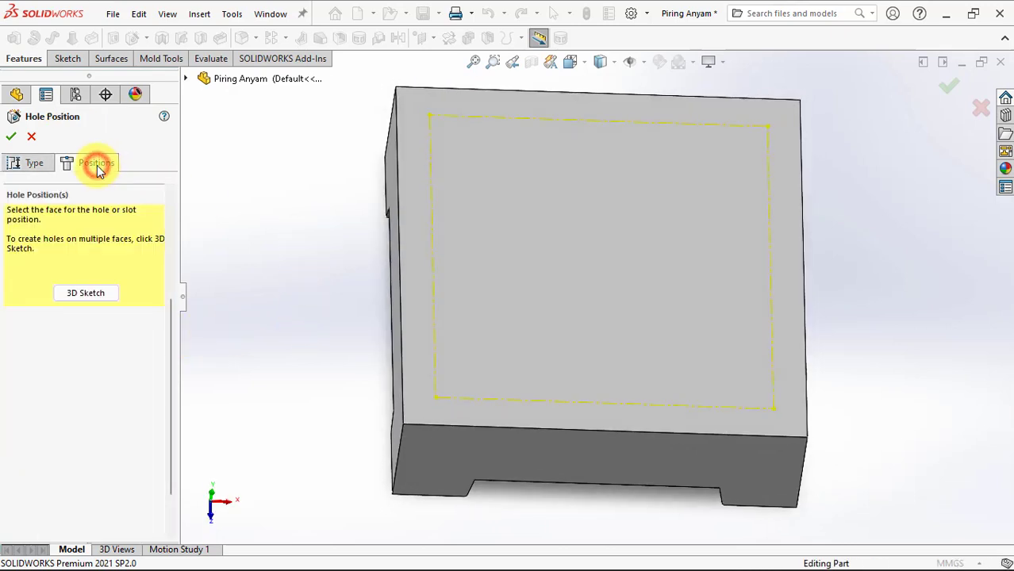
pyautogui.click(92, 295)
pyautogui.click(429, 115)
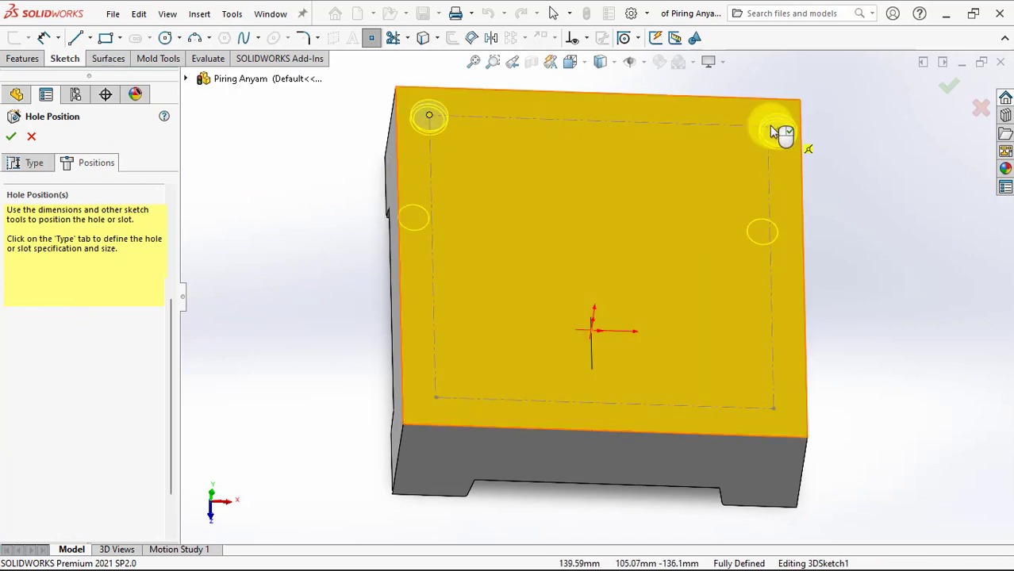
pyautogui.click(768, 126)
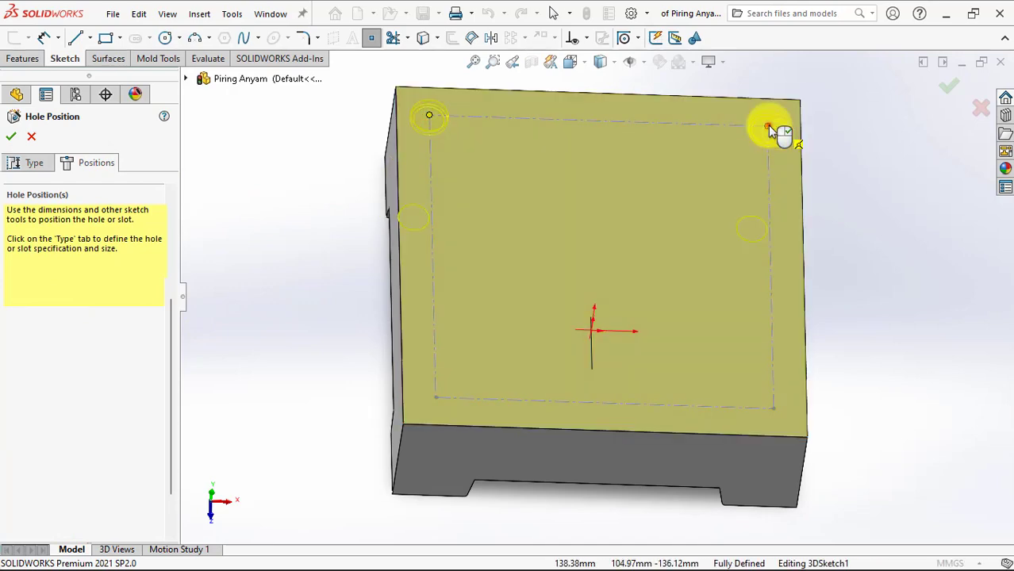
pyautogui.click(773, 408)
pyautogui.click(435, 396)
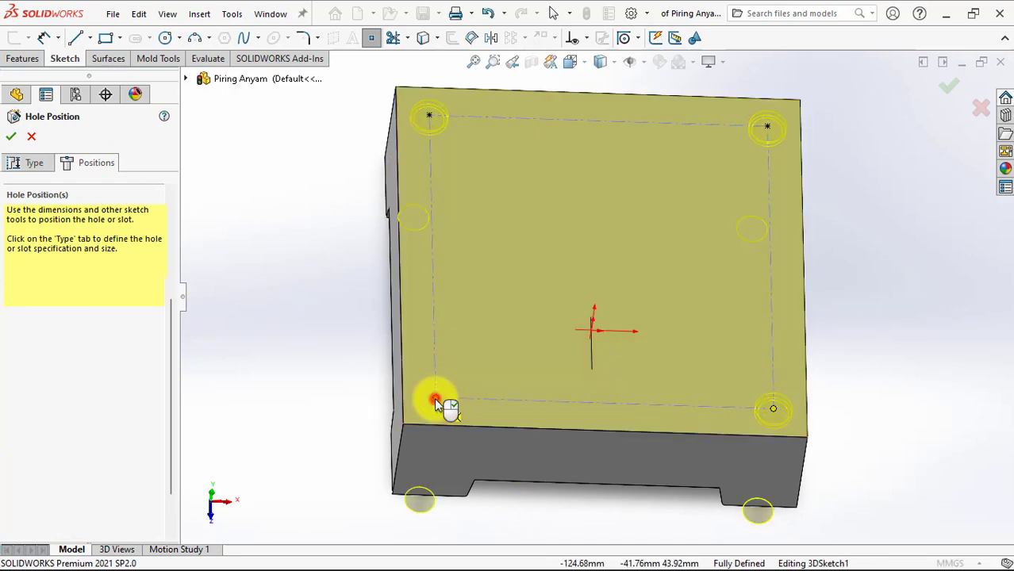
pyautogui.click(11, 140)
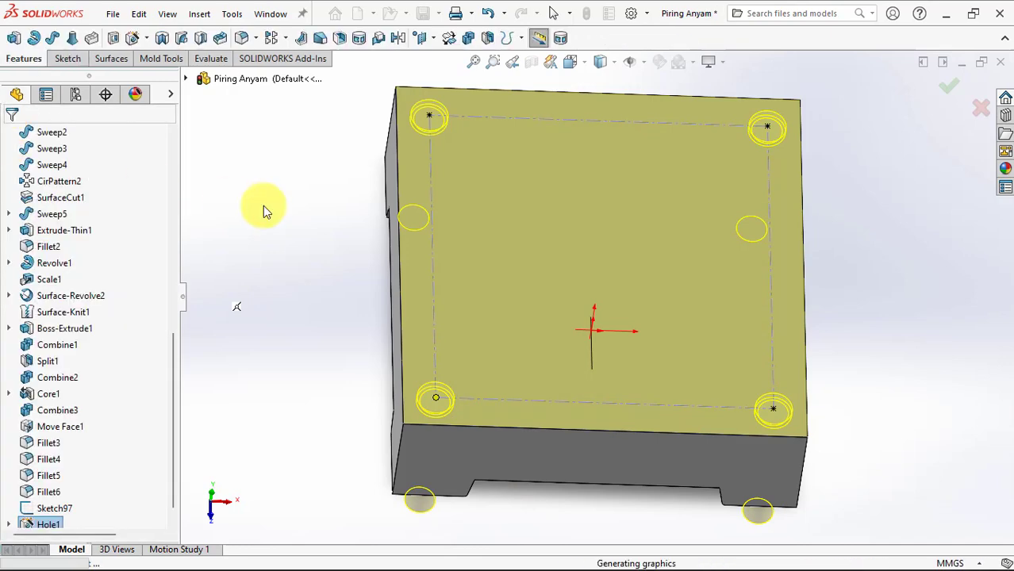
# Hide the Hole1 body so only the cavity half of the mold remains visible
pyautogui.moveTo(321, 237)
pyautogui.mouseDown(button='middle')
pyautogui.moveTo(437, 106)
pyautogui.moveTo(358, 202)
pyautogui.mouseUp(button='middle')
pyautogui.moveTo(175, 343); pyautogui.dragTo(176, 170)
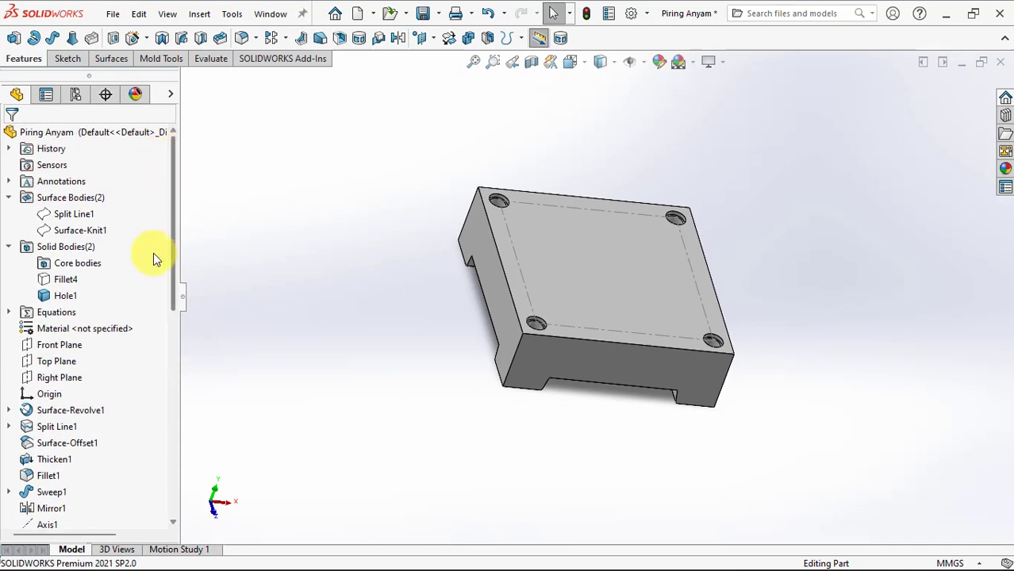
pyautogui.click(65, 279)
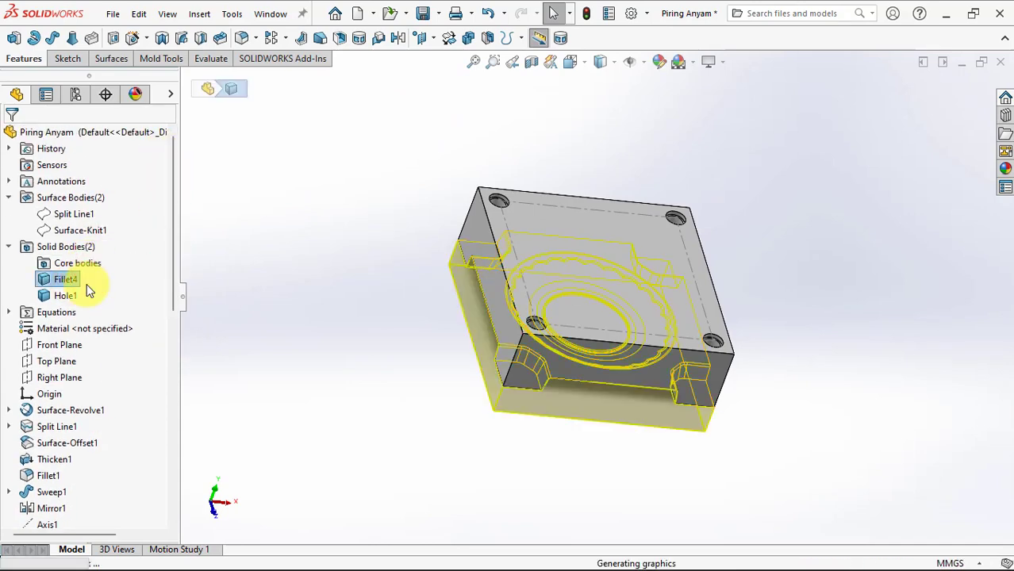
pyautogui.keyDown('ctrl'); pyautogui.click(64, 296); pyautogui.keyUp('ctrl')
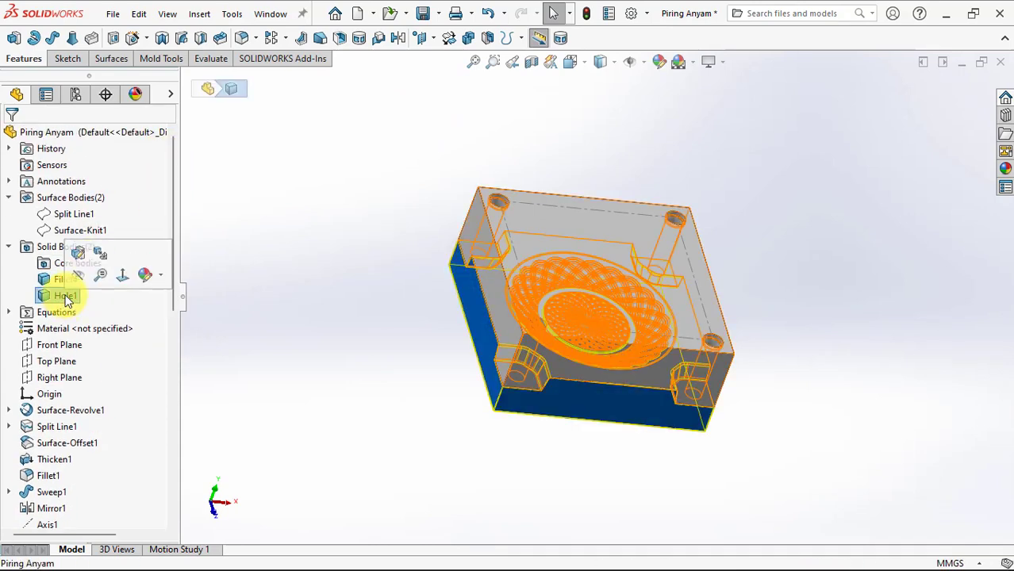
pyautogui.click(75, 276)
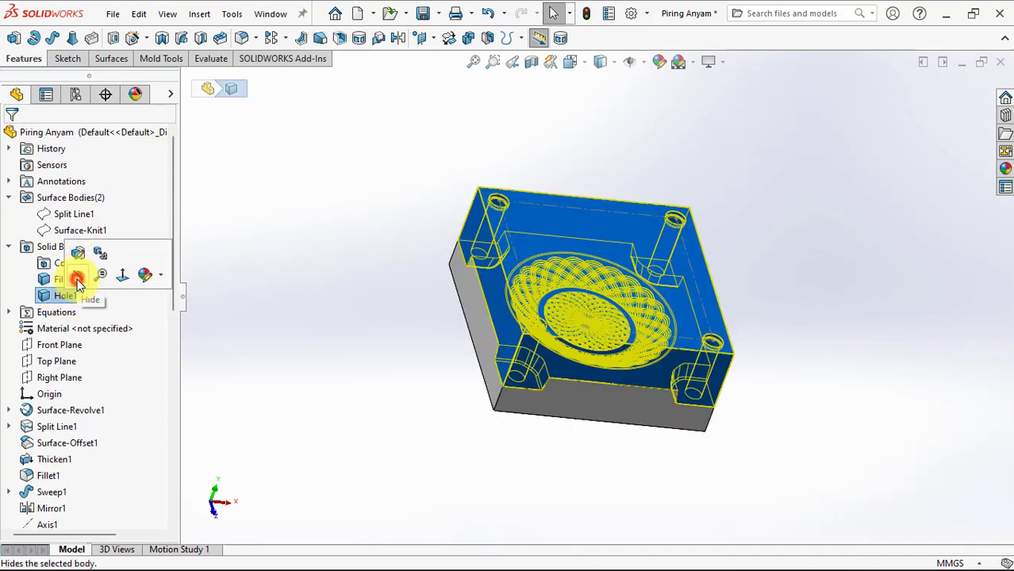
pyautogui.click(260, 255)
pyautogui.moveTo(292, 176)
pyautogui.mouseDown(button='middle')
pyautogui.moveTo(301, 190)
pyautogui.moveTo(285, 208)
pyautogui.moveTo(589, 476)
pyautogui.moveTo(566, 442)
pyautogui.mouseUp(button='middle')
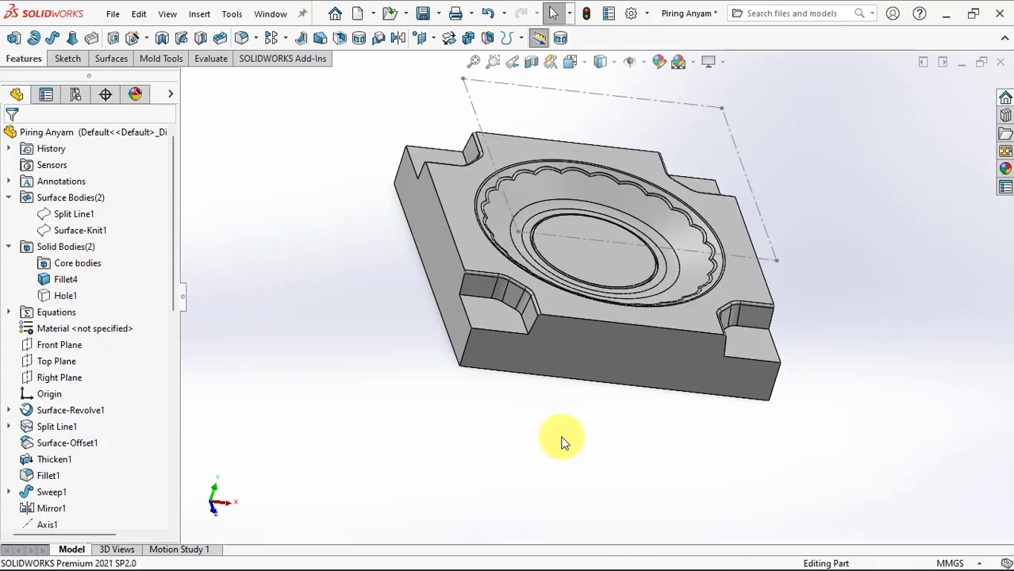
# Measure the length of a side edge of the cavity half
pyautogui.click(212, 58)
pyautogui.click(65, 37)
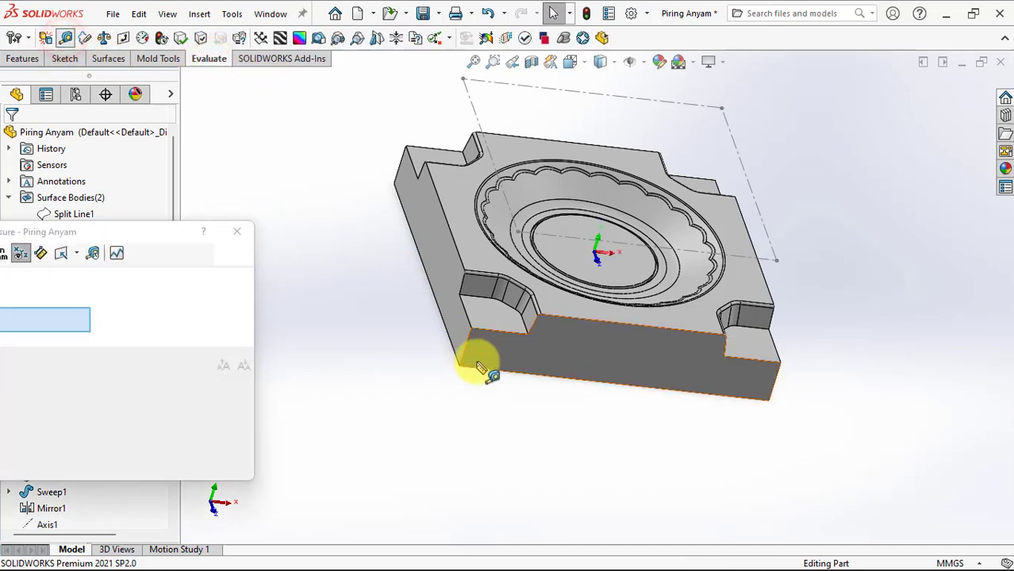
pyautogui.click(470, 339)
pyautogui.click(470, 339)
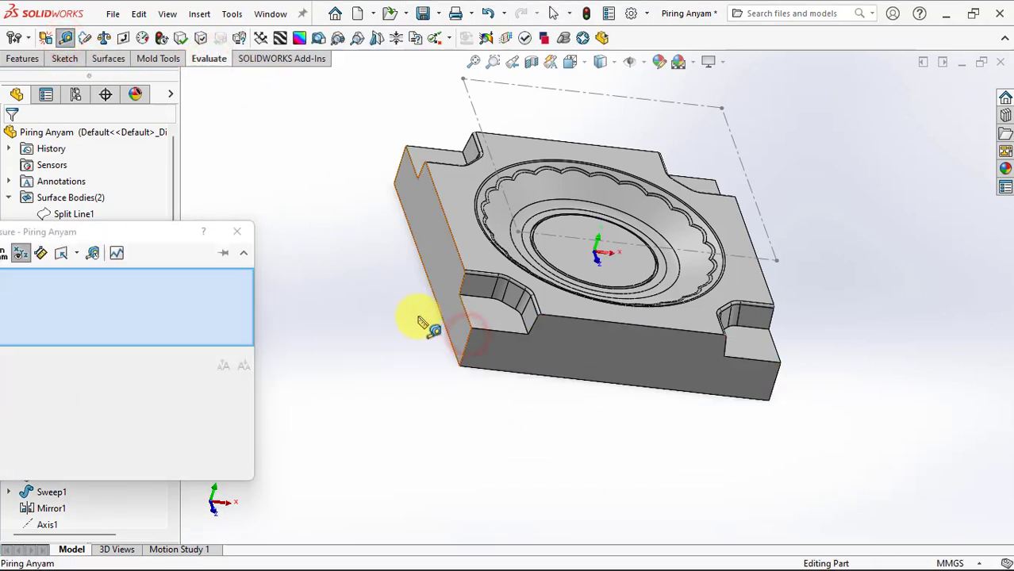
pyautogui.click(235, 234)
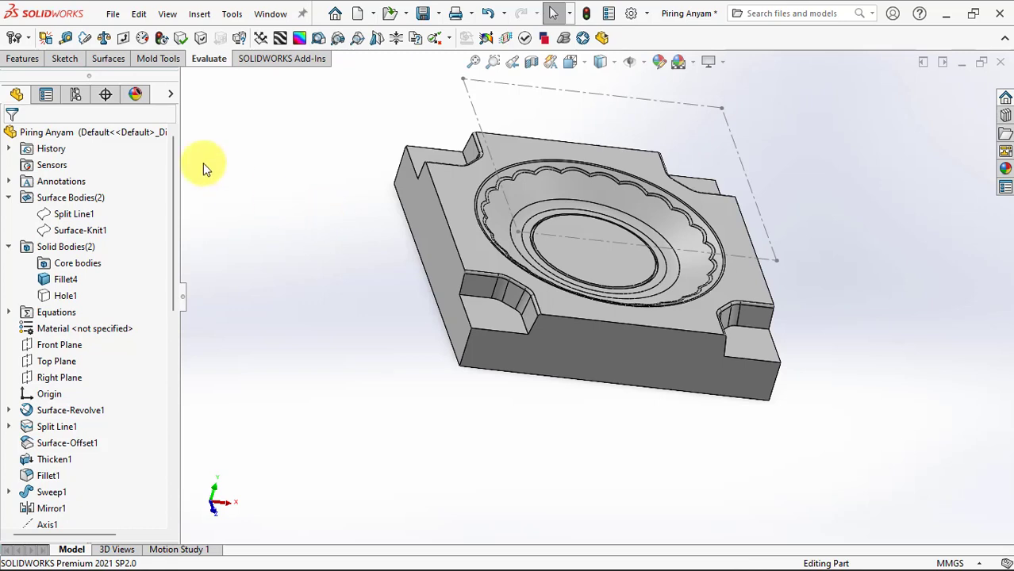
# Set up a 25 mm C-Bored Drilled, Through All hole feature
pyautogui.click(35, 61)
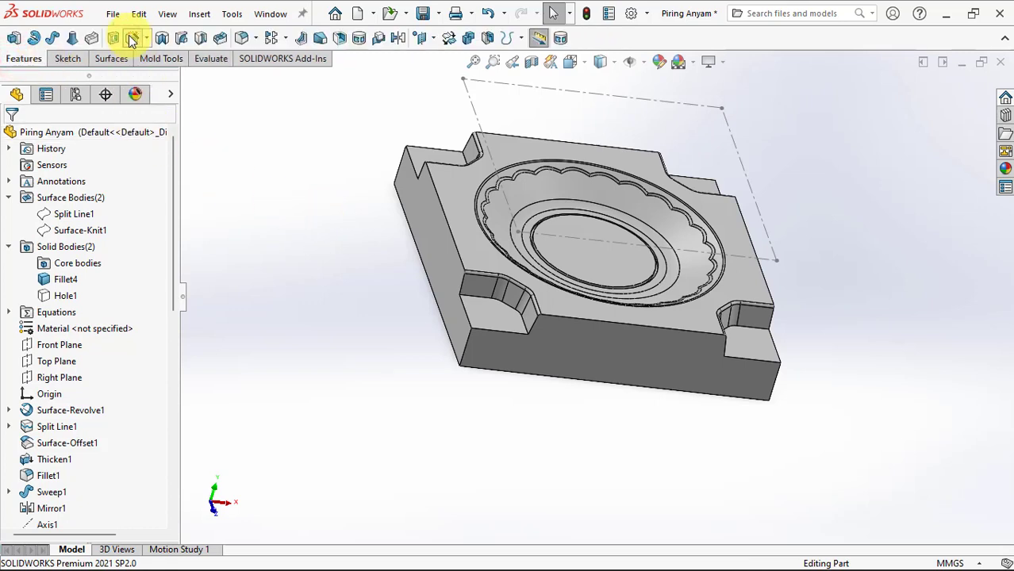
pyautogui.click(133, 40)
pyautogui.click(97, 350)
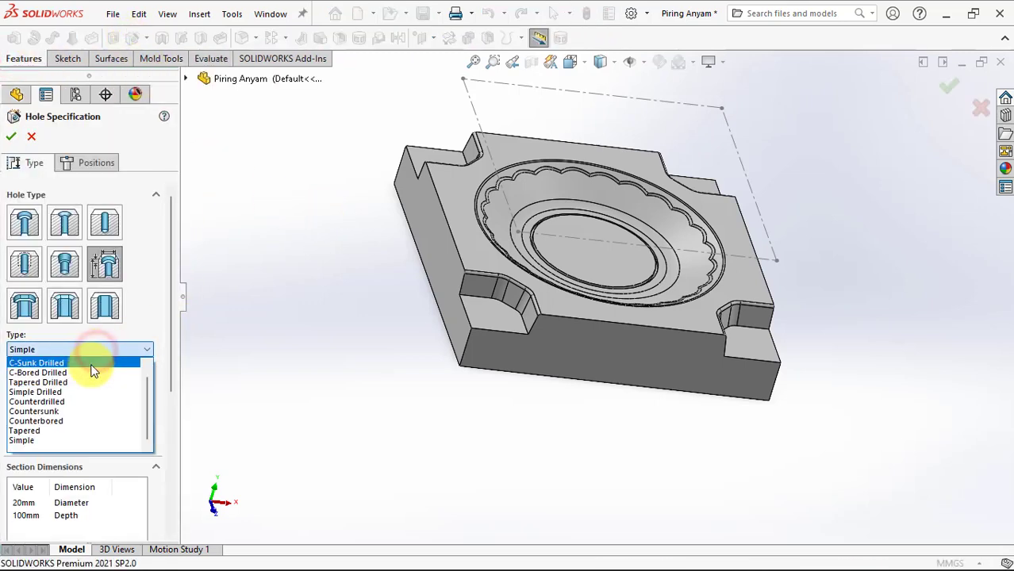
pyautogui.click(92, 372)
pyautogui.moveTo(168, 346); pyautogui.dragTo(169, 445)
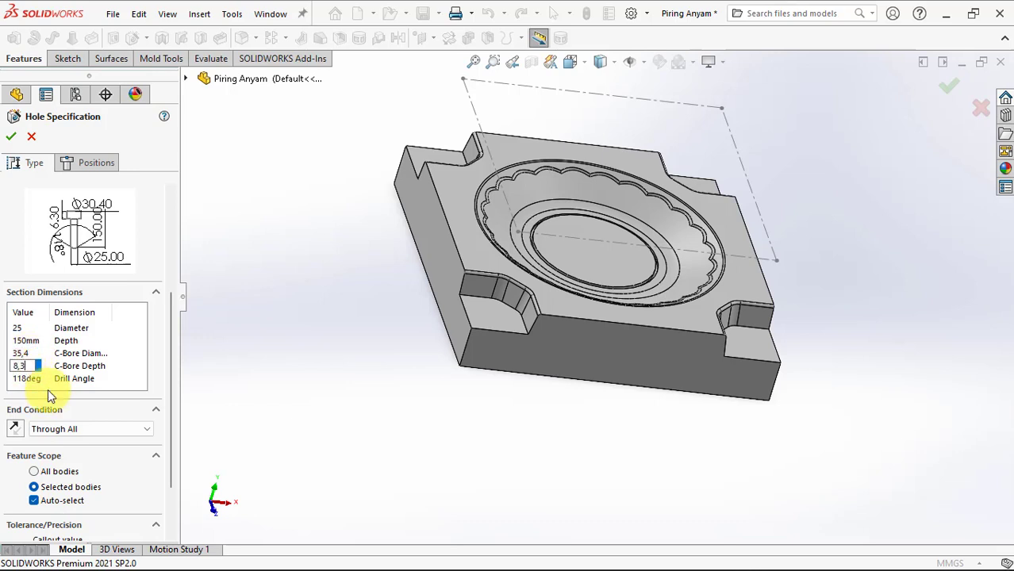
# Place four hole points on the underside of the cavity half in a 3D sketch
pyautogui.click(92, 163)
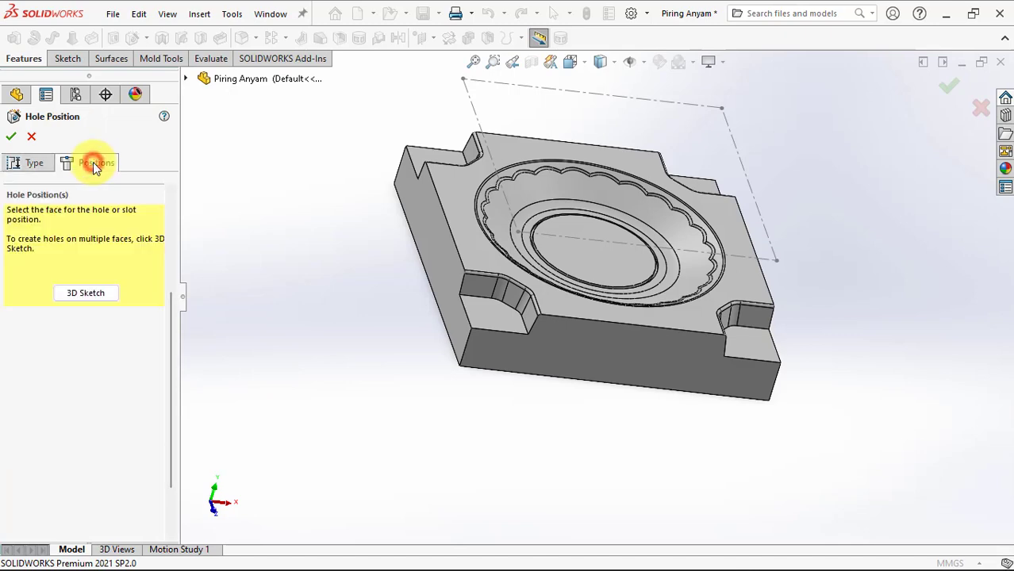
pyautogui.click(101, 294)
pyautogui.moveTo(346, 340)
pyautogui.mouseDown(button='middle')
pyautogui.moveTo(369, 208)
pyautogui.moveTo(539, 244)
pyautogui.mouseUp(button='middle')
pyautogui.click(536, 237)
pyautogui.click(431, 253)
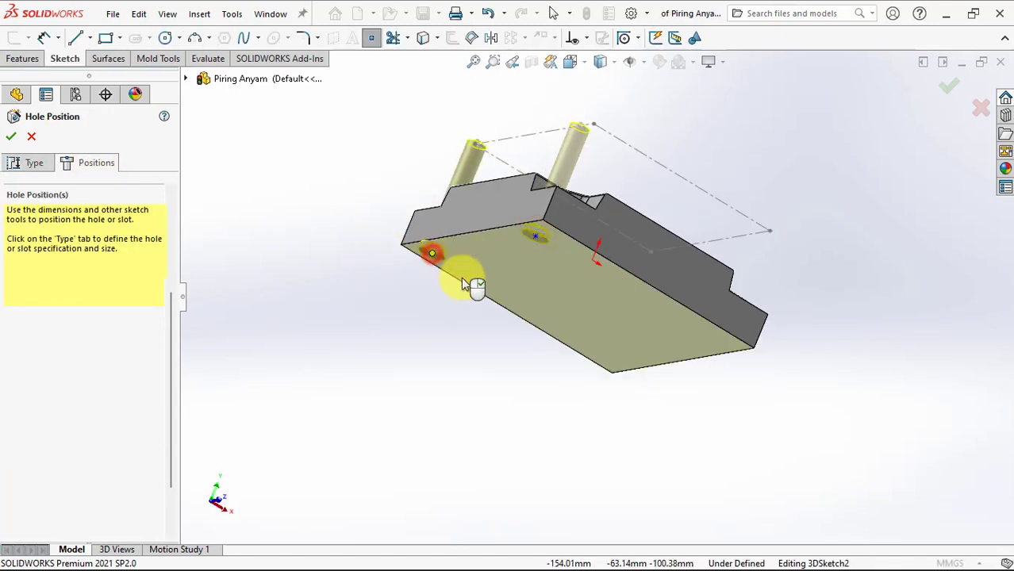
pyautogui.click(616, 354)
pyautogui.click(708, 337)
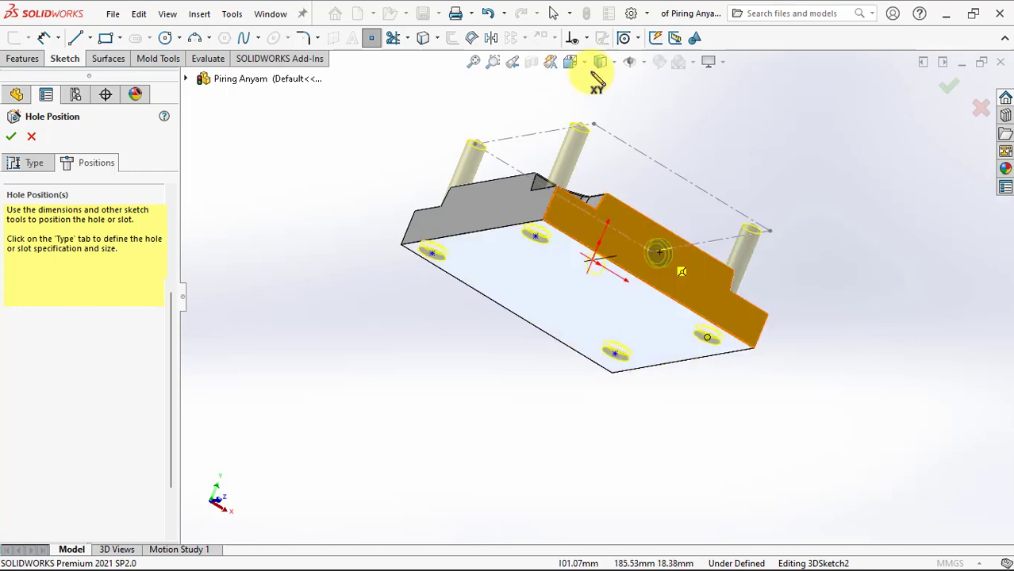
# Align the first two hole points with their Sketch97 counterparts using Along Y relations
pyautogui.click(585, 39)
pyautogui.click(609, 77)
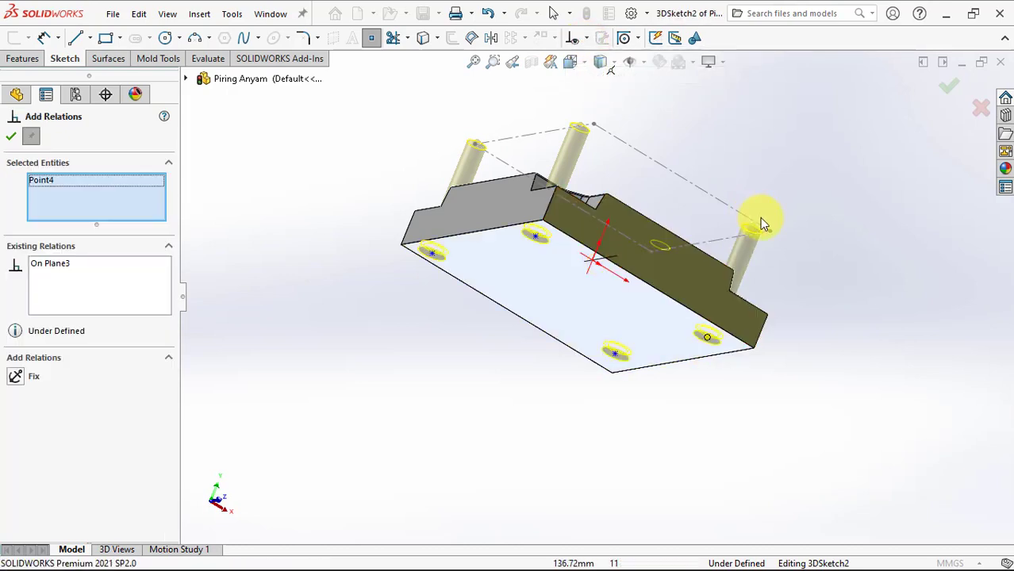
pyautogui.click(769, 232)
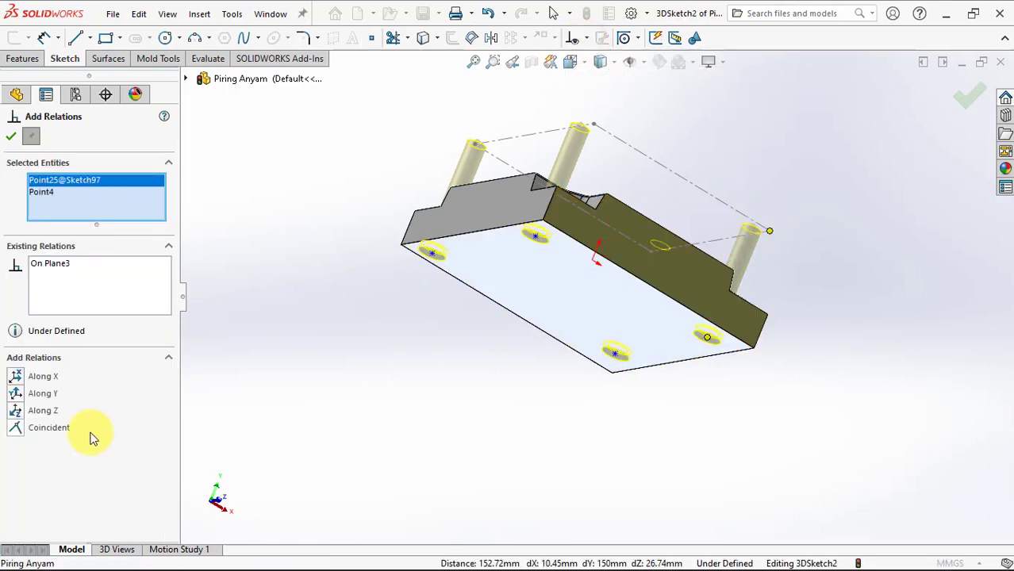
pyautogui.click(14, 394)
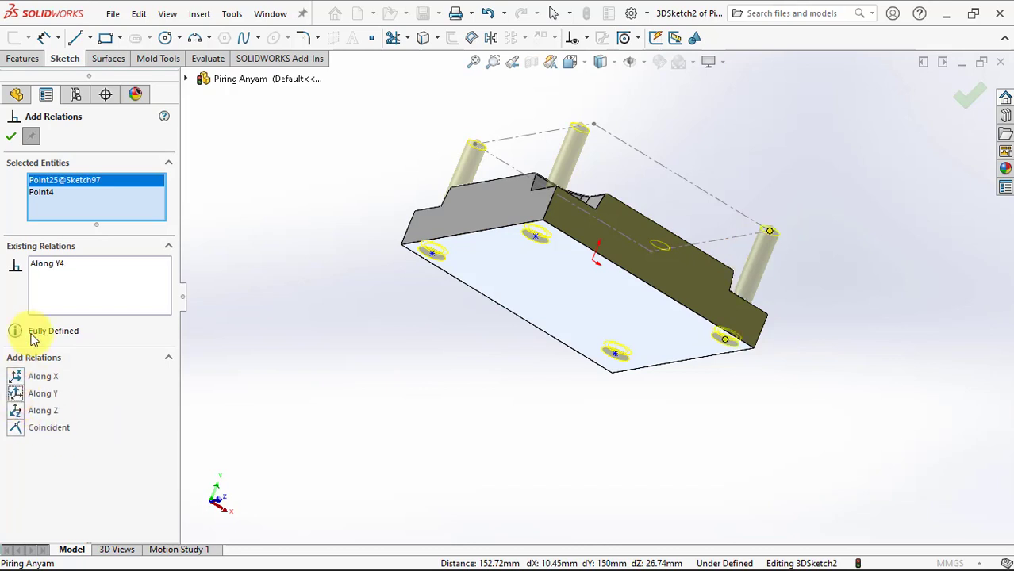
pyautogui.click(10, 137)
pyautogui.scroll(-3, 548, 288)
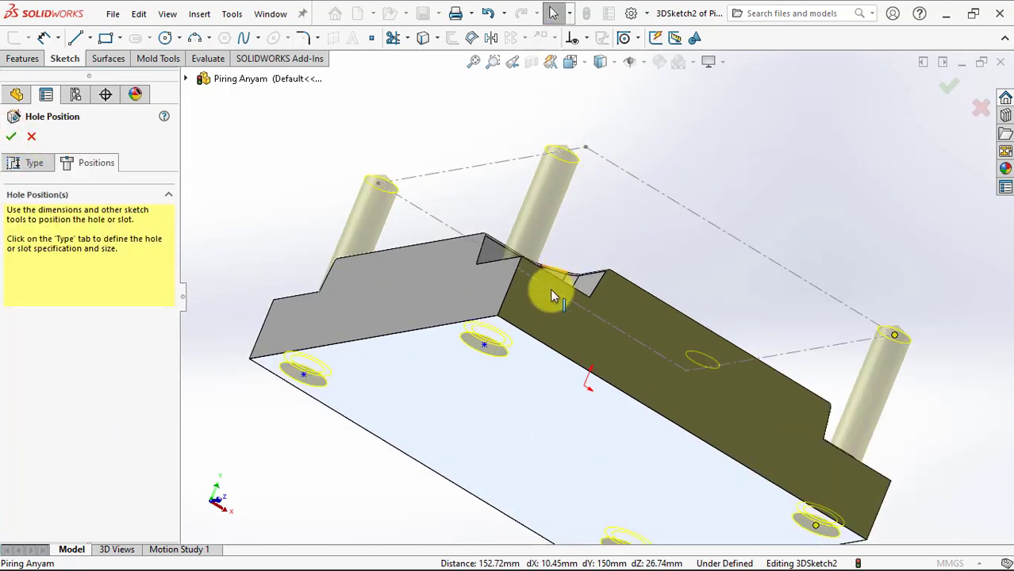
pyautogui.click(484, 345)
pyautogui.keyDown('ctrl'); pyautogui.click(585, 148); pyautogui.keyUp('ctrl')
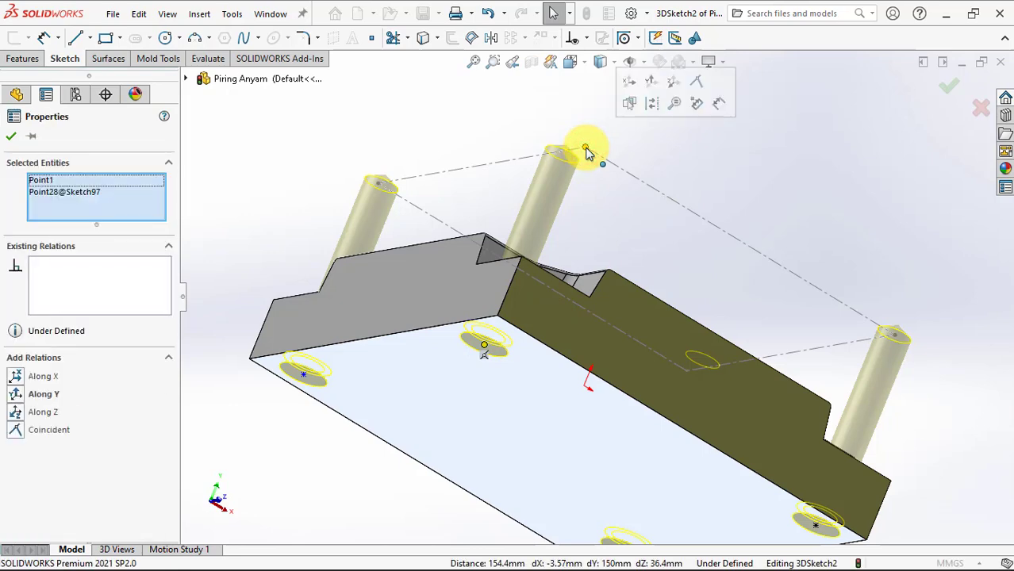
pyautogui.click(651, 99)
# Align the remaining two hole points along Y and finish the Hole2 positions
pyautogui.click(304, 374)
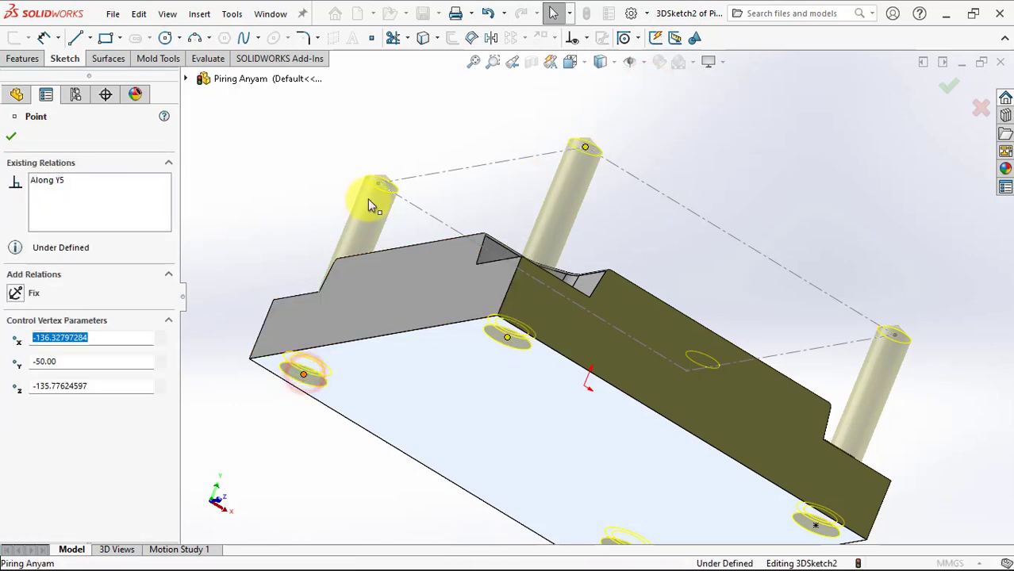
pyautogui.keyDown('ctrl'); pyautogui.click(378, 187); pyautogui.keyUp('ctrl')
pyautogui.click(437, 115)
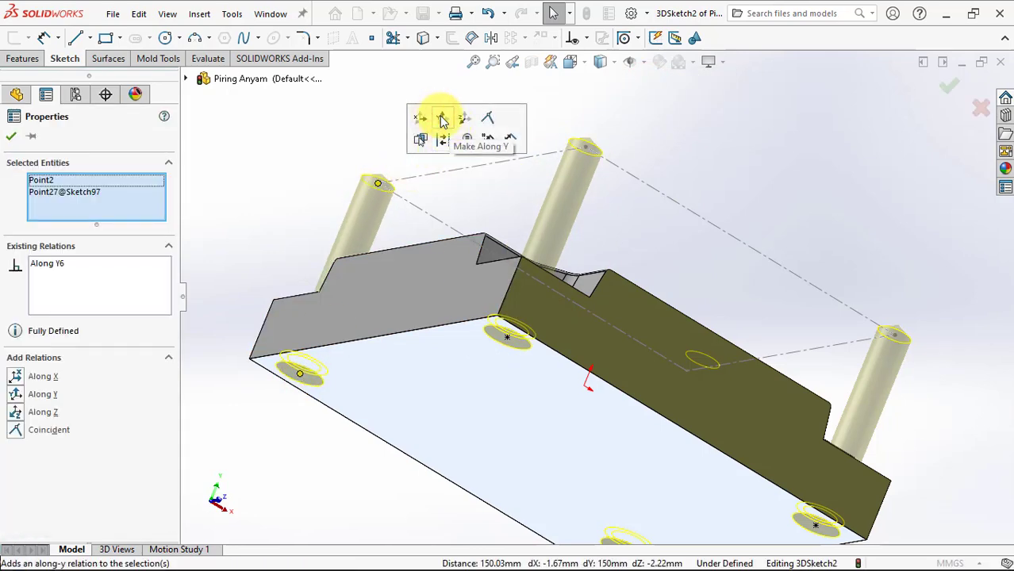
pyautogui.scroll(-2, 562, 363)
pyautogui.scroll(4, 587, 397)
pyautogui.scroll(-8, 612, 431)
pyautogui.click(552, 369)
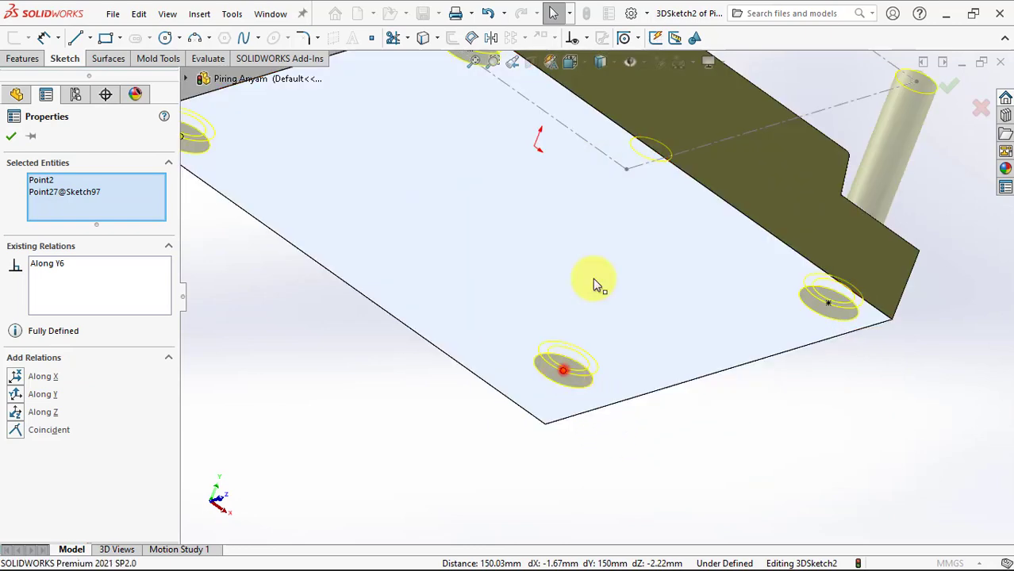
pyautogui.keyDown('ctrl'); pyautogui.click(627, 170); pyautogui.keyUp('ctrl')
pyautogui.click(689, 125)
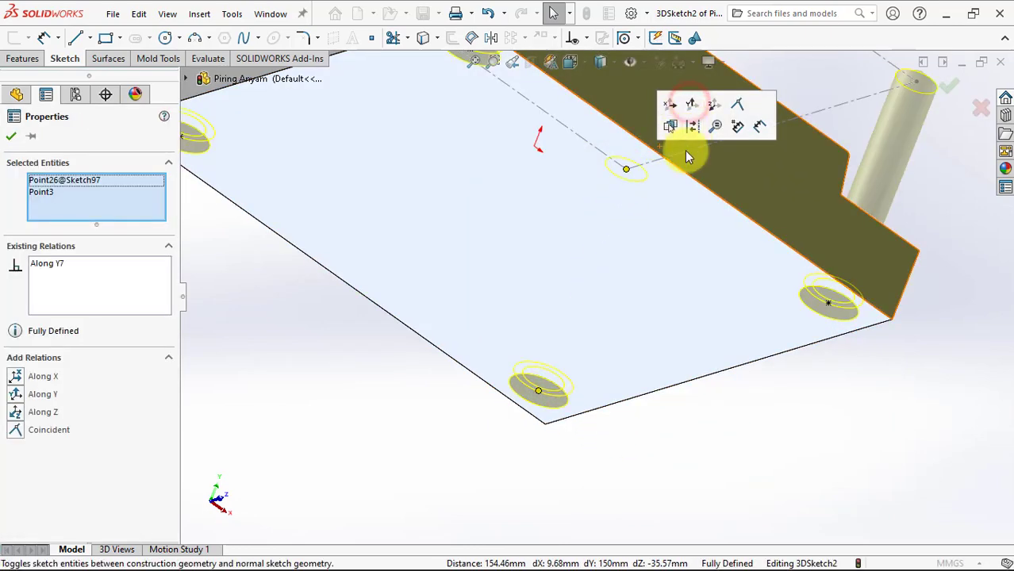
pyautogui.scroll(3, 658, 208)
pyautogui.click(12, 136)
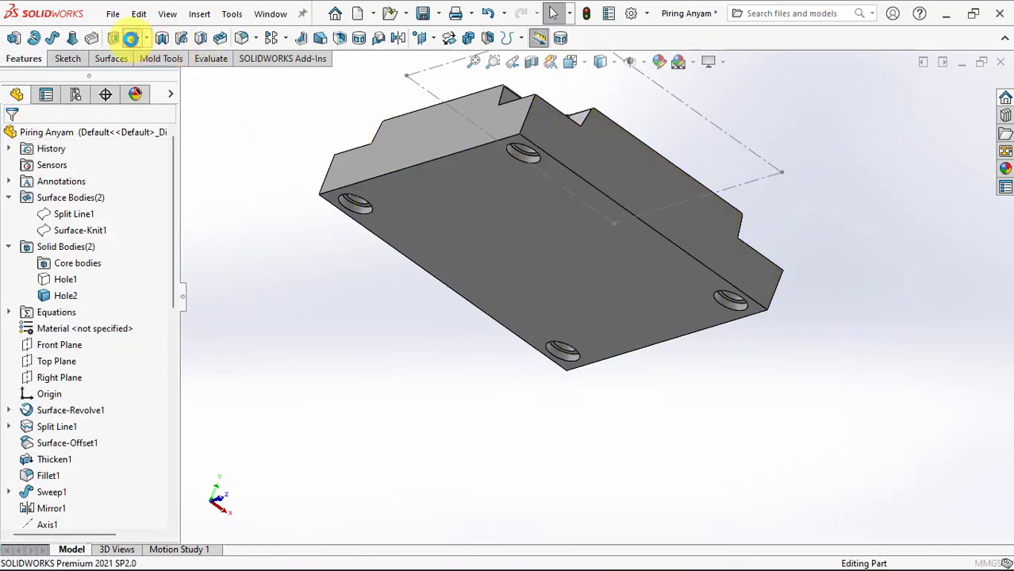
# Set up a 12 mm C-Bored Drilled through hole feature
pyautogui.click(131, 38)
pyautogui.click(74, 349)
pyautogui.click(72, 372)
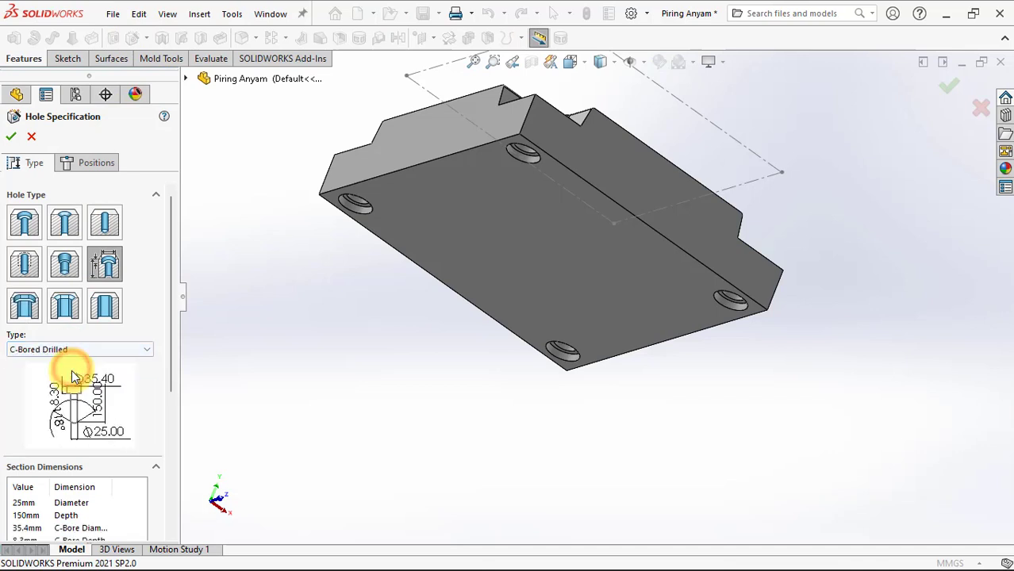
pyautogui.moveTo(170, 362); pyautogui.dragTo(165, 456)
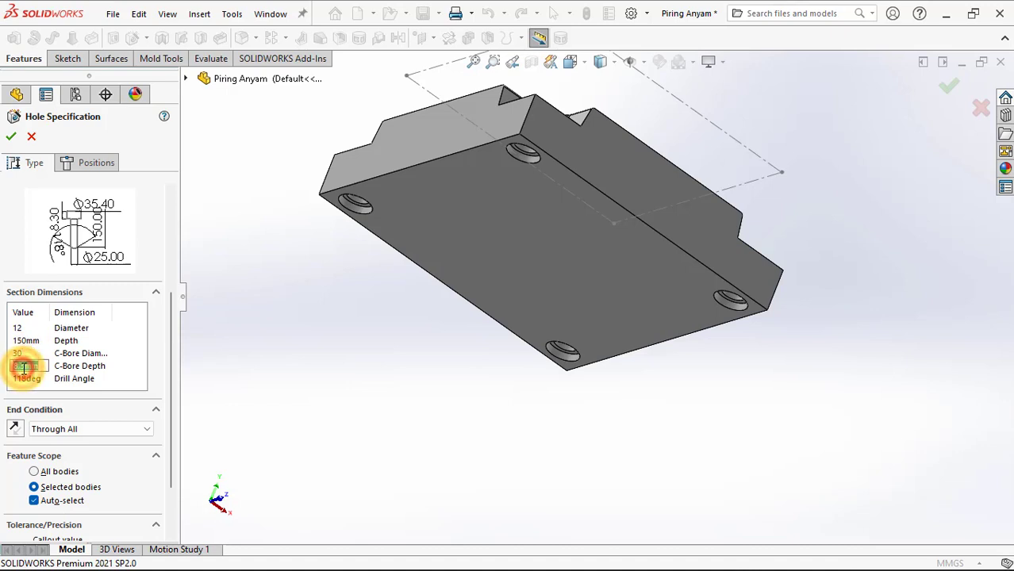
# Place the hole at the face centre, align it Along Y with the origin, creating Hole3
pyautogui.click(96, 162)
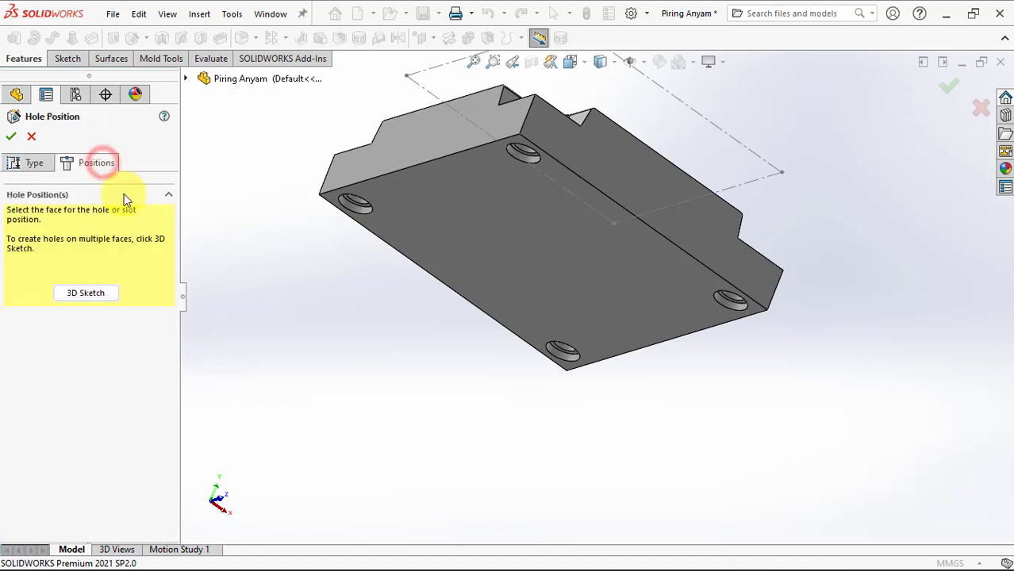
pyautogui.click(85, 293)
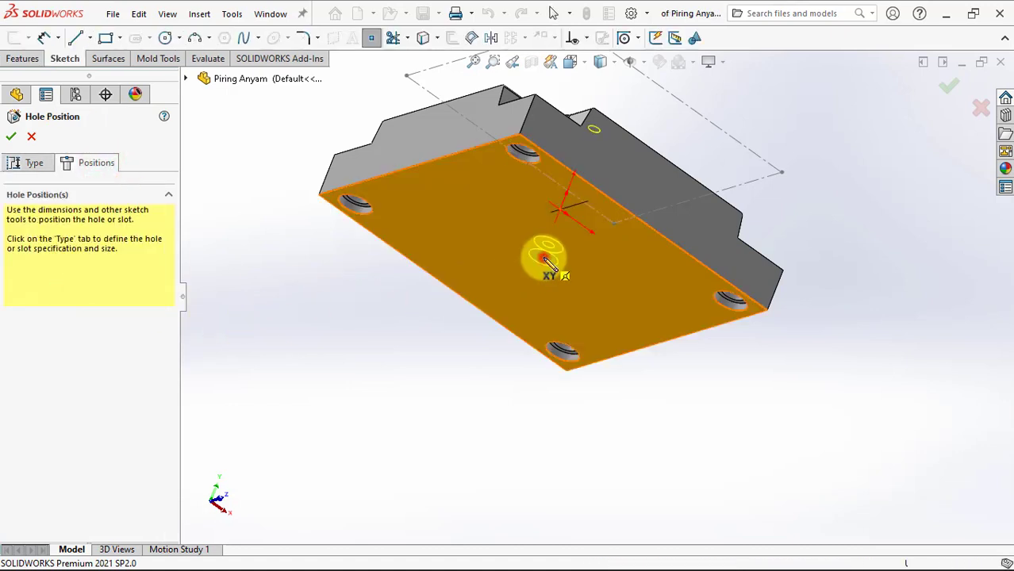
pyautogui.click(545, 259)
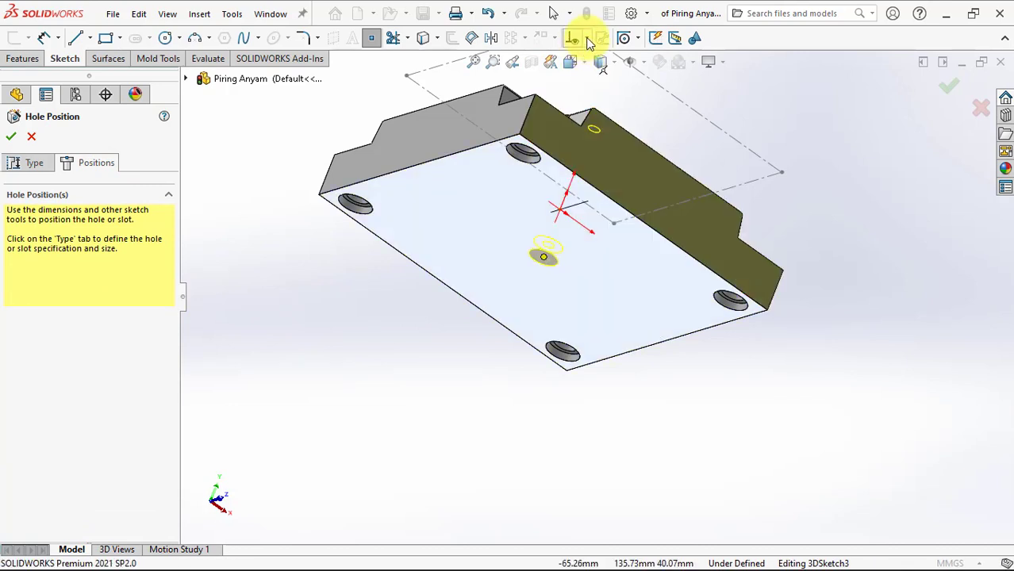
pyautogui.click(584, 38)
pyautogui.click(597, 73)
pyautogui.click(561, 212)
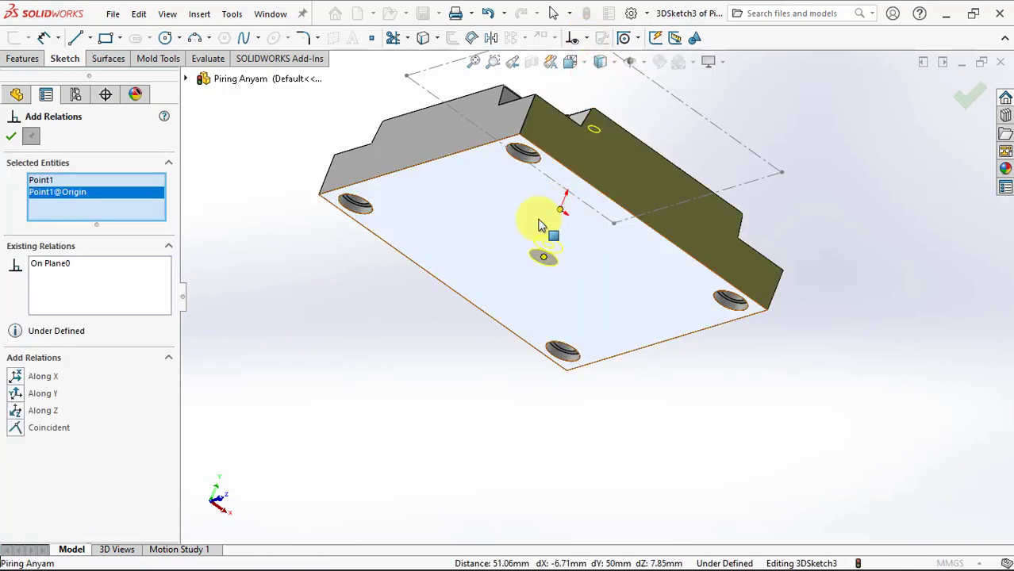
pyautogui.click(16, 393)
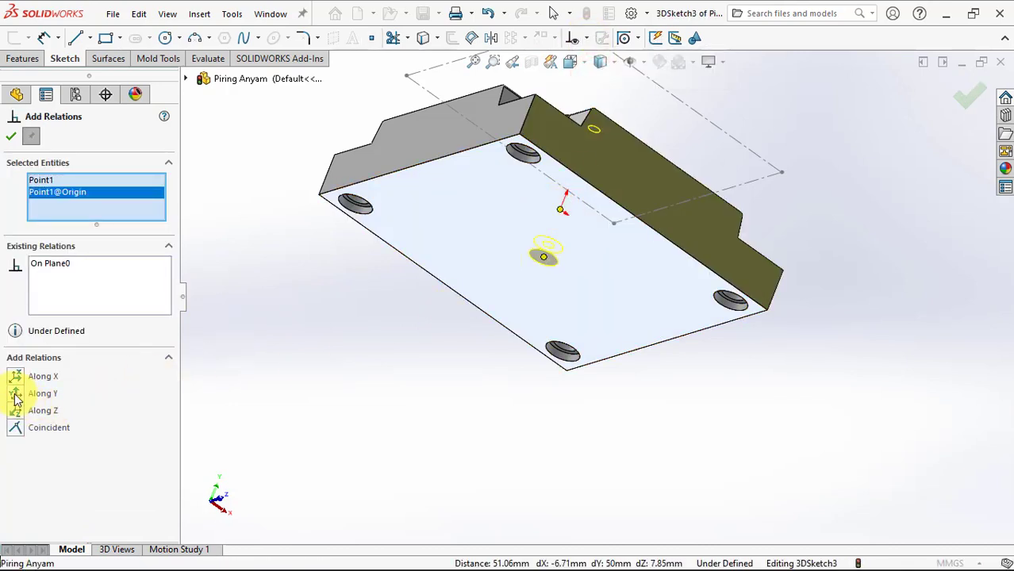
pyautogui.click(11, 137)
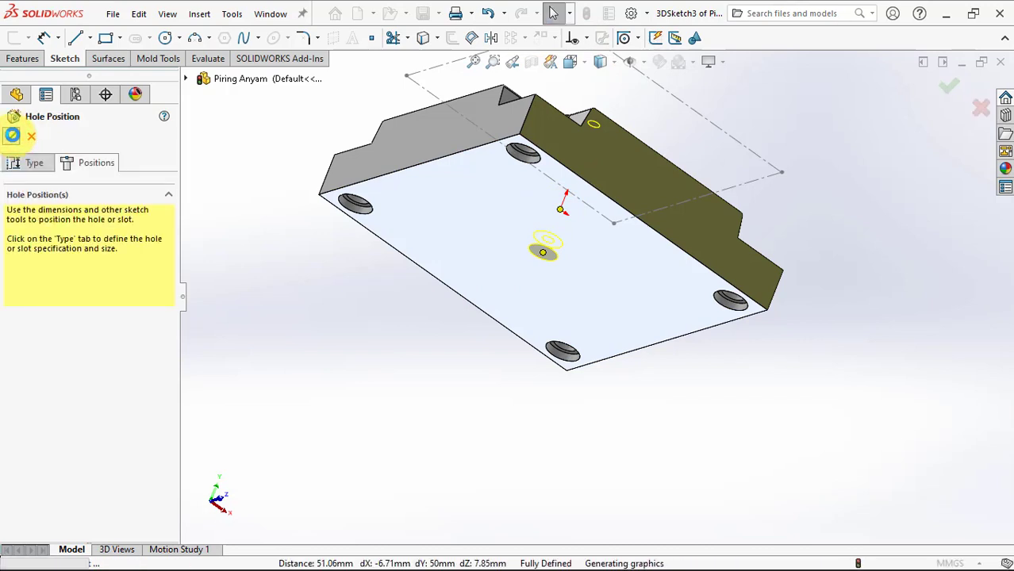
pyautogui.click(12, 135)
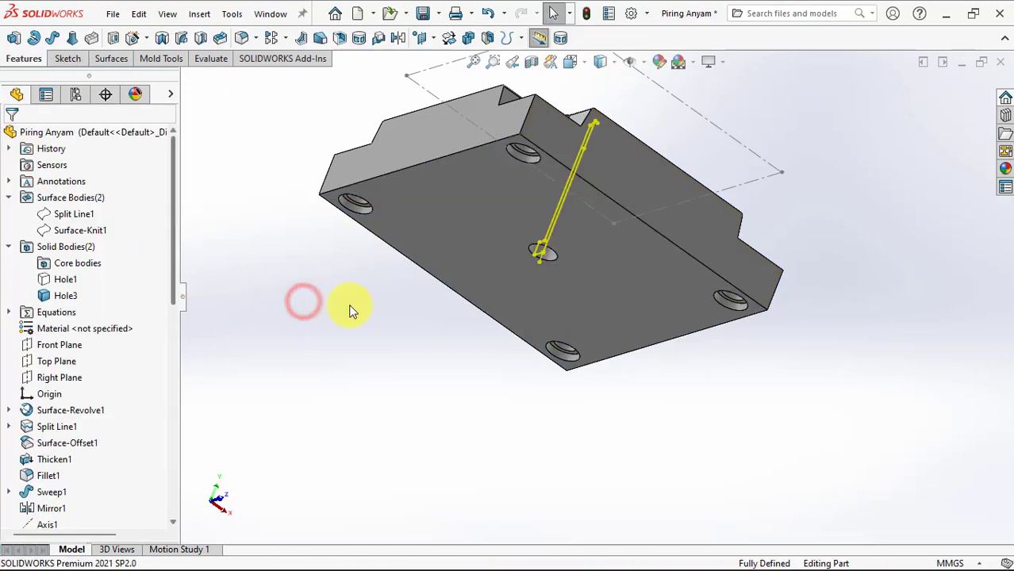
# Switch to isometric view and hide the hole positioning sketch
pyautogui.hotkey('ctrl', '7')
pyautogui.click(691, 201)
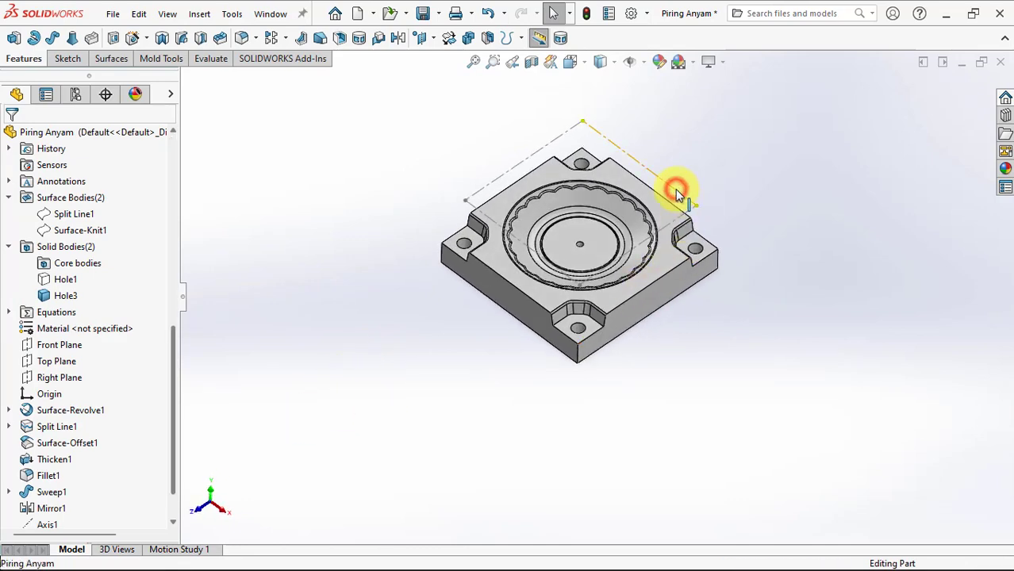
pyautogui.click(742, 152)
pyautogui.scroll(-1, 646, 310)
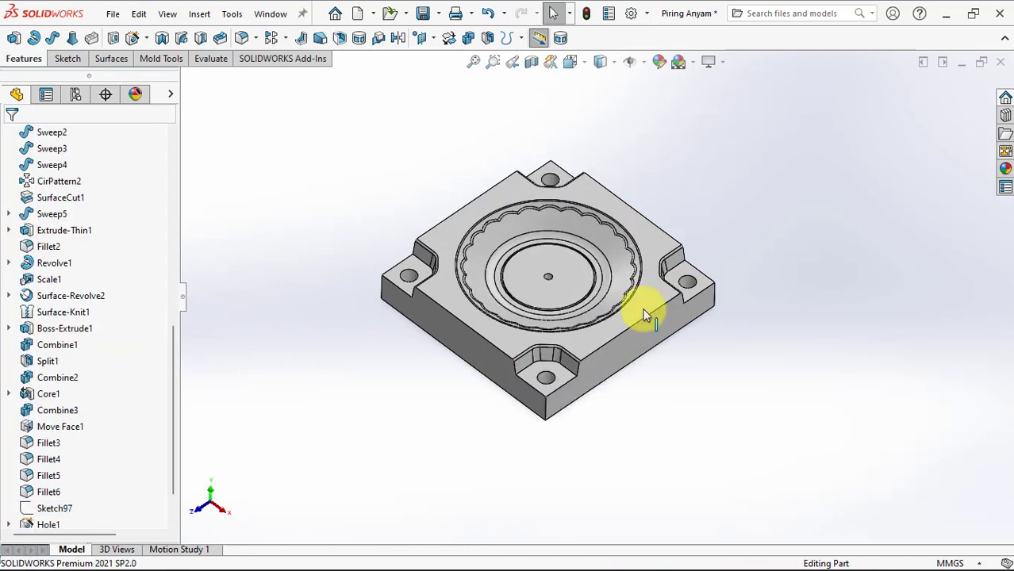
pyautogui.scroll(-2, 619, 302)
# Show the Hole1 body again and orbit to check both mold halves together
pyautogui.moveTo(170, 337); pyautogui.dragTo(166, 257)
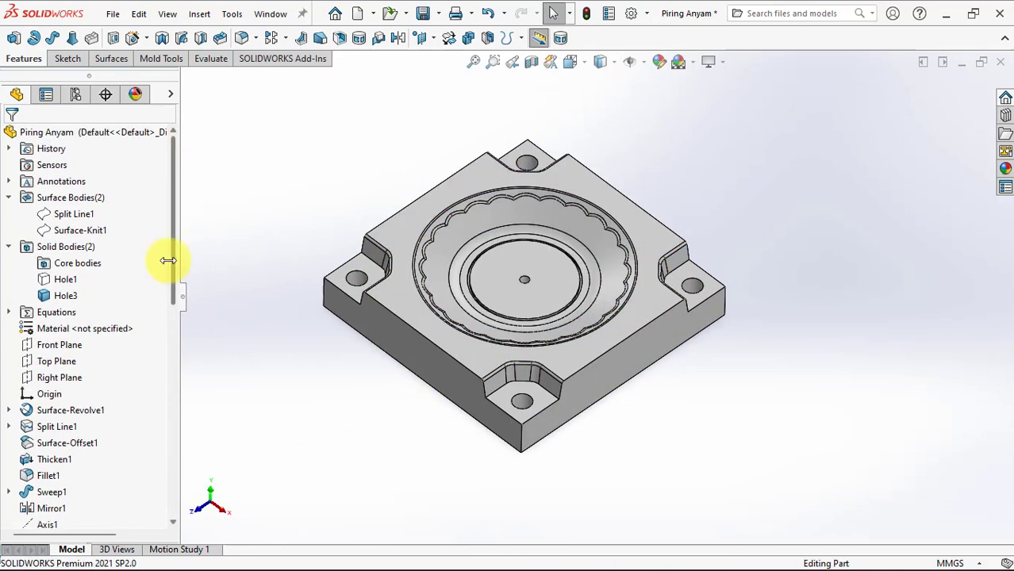
pyautogui.click(67, 283)
pyautogui.click(67, 283)
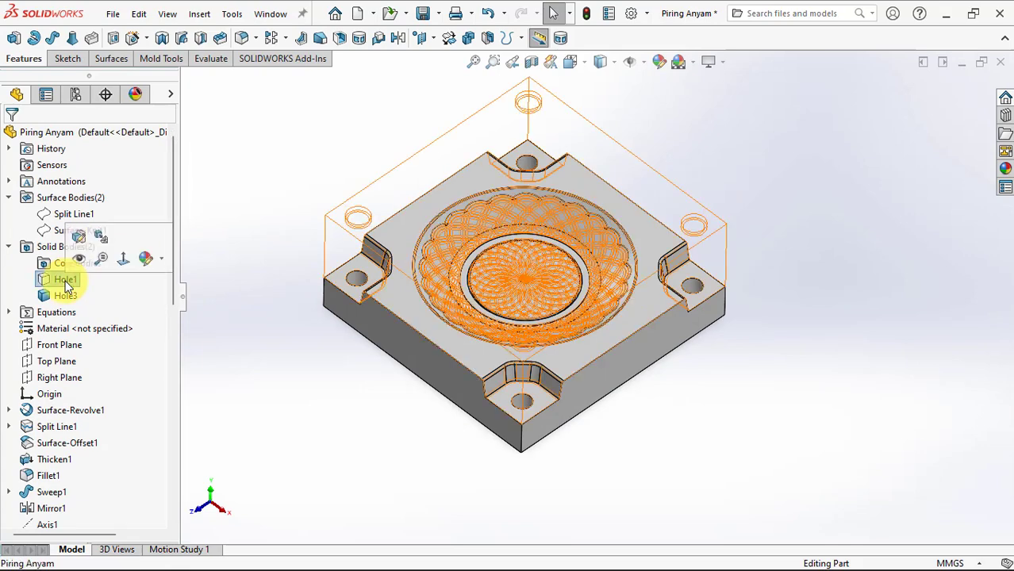
pyautogui.click(80, 260)
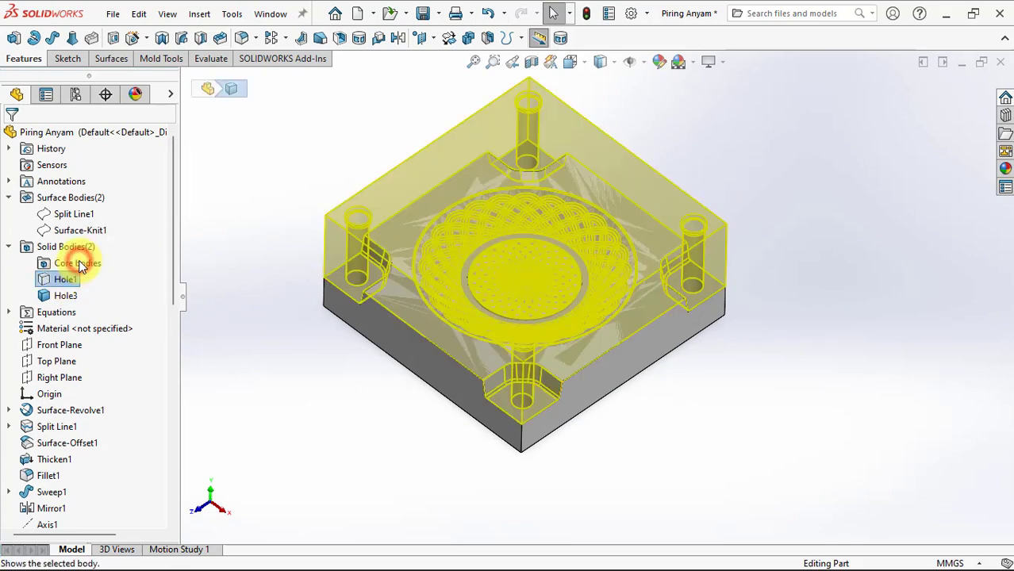
pyautogui.click(271, 333)
pyautogui.moveTo(354, 372); pyautogui.dragTo(419, 152, button='middle')
pyautogui.moveTo(412, 224)
pyautogui.mouseDown(button='middle')
pyautogui.moveTo(366, 356)
pyautogui.moveTo(312, 421)
pyautogui.moveTo(315, 271)
pyautogui.moveTo(265, 268)
pyautogui.moveTo(234, 286)
pyautogui.mouseUp(button='middle')
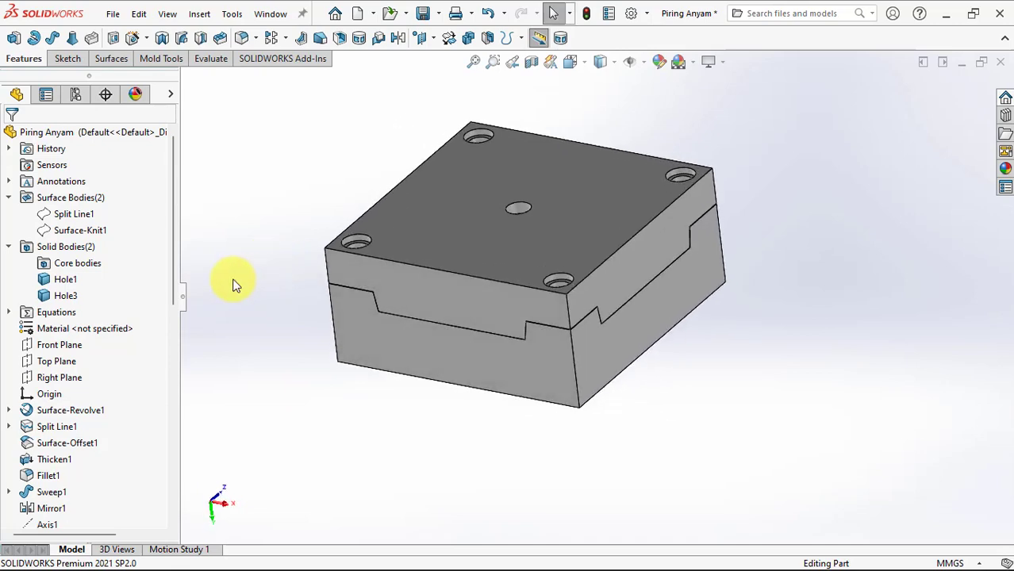
# Cut the mold along the Front Plane, with the section flipped, to inspect the sprue hole
pyautogui.click(531, 62)
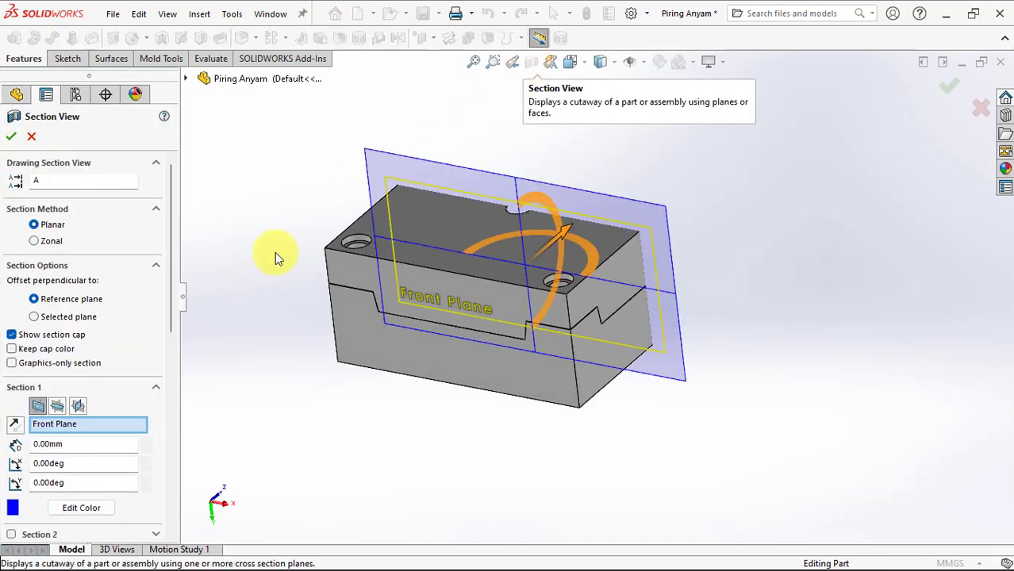
pyautogui.click(14, 426)
pyautogui.click(12, 136)
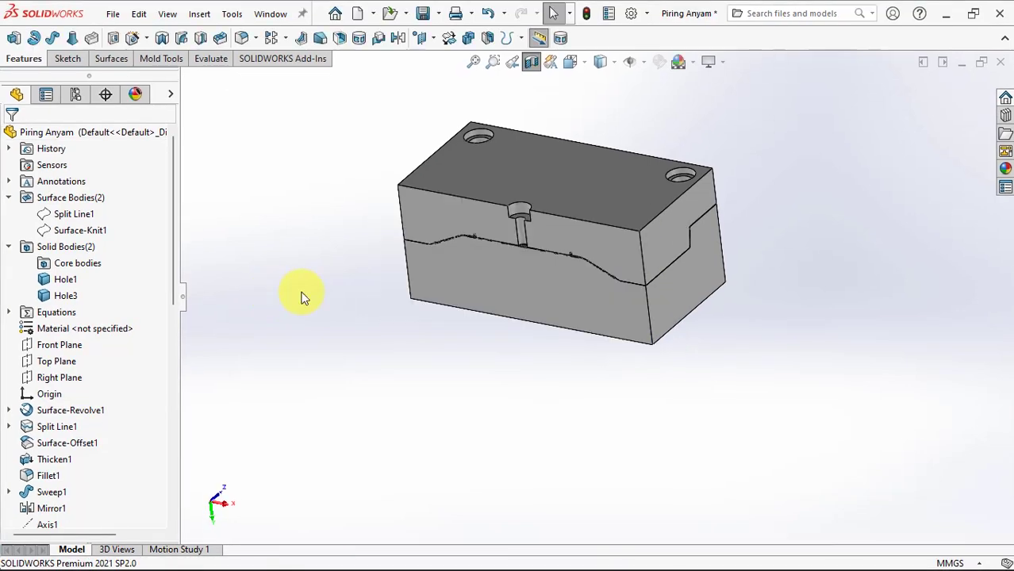
pyautogui.scroll(-3, 508, 236)
pyautogui.scroll(-3, 481, 281)
pyautogui.scroll(-3, 480, 255)
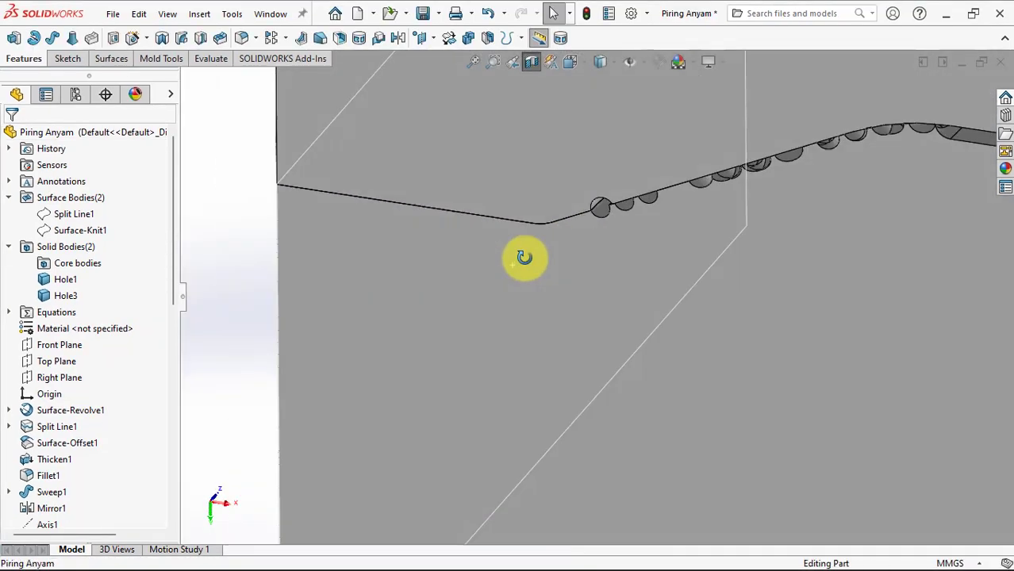
pyautogui.scroll(-2, 525, 255)
pyautogui.scroll(-2, 535, 250)
pyautogui.scroll(-2, 678, 231)
pyautogui.scroll(-1, 679, 229)
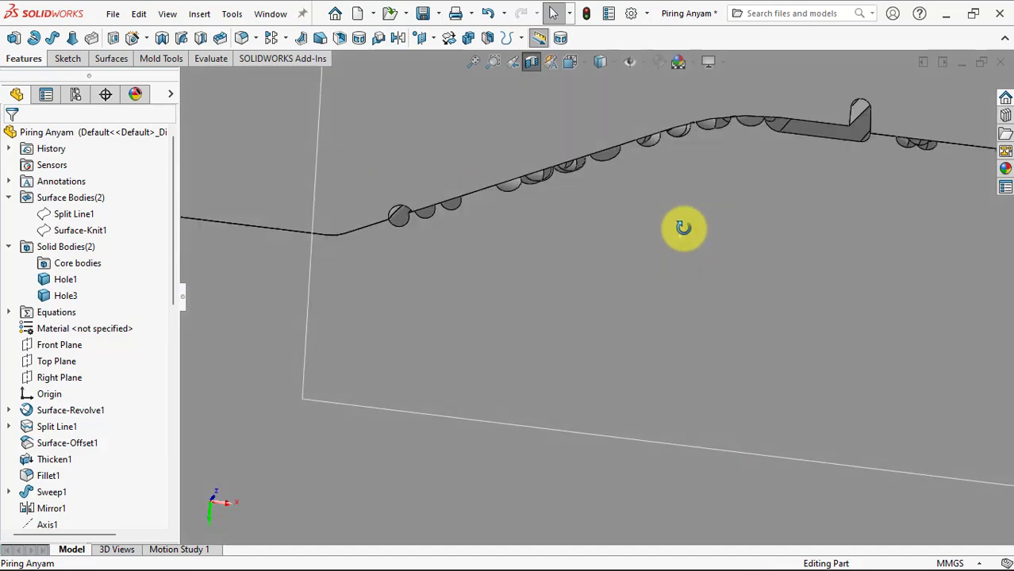
pyautogui.scroll(-2, 683, 227)
pyautogui.scroll(2, 683, 226)
pyautogui.scroll(2, 679, 219)
pyautogui.scroll(2, 675, 223)
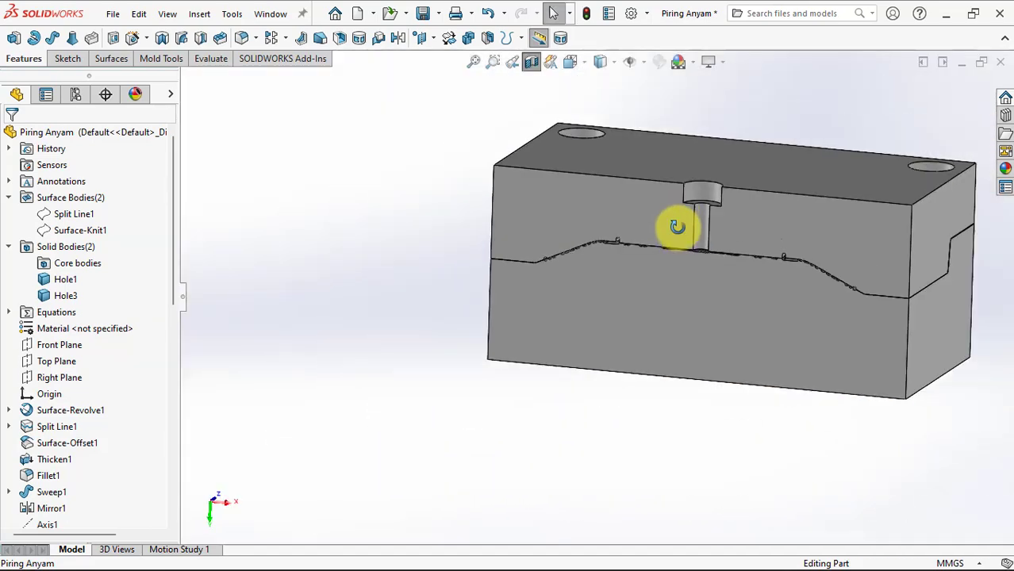
pyautogui.scroll(1, 800, 249)
pyautogui.scroll(-2, 813, 257)
pyautogui.scroll(-2, 812, 264)
pyautogui.scroll(1, 809, 266)
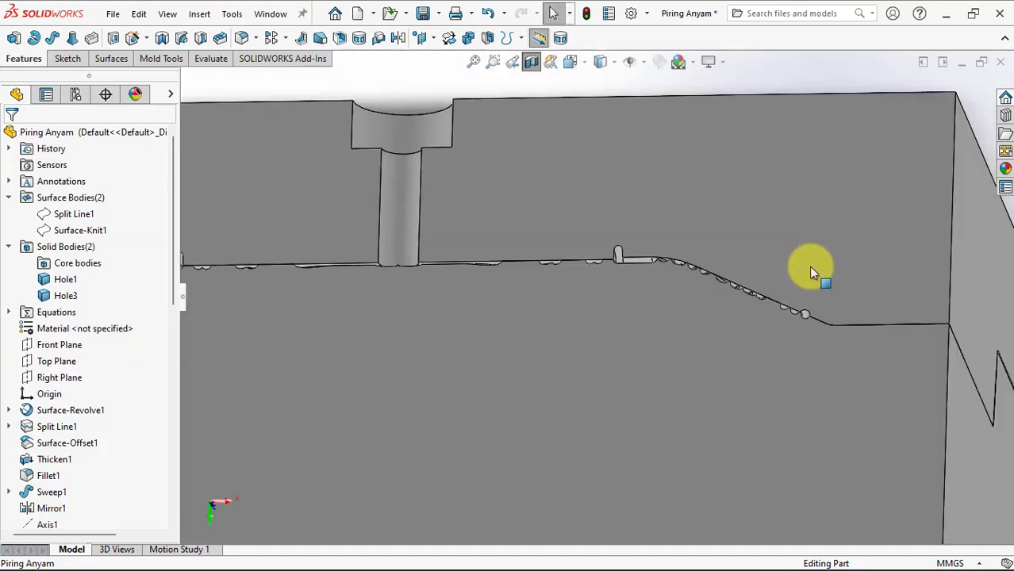
pyautogui.scroll(3, 809, 266)
pyautogui.moveTo(784, 270)
pyautogui.mouseDown(button='middle')
pyautogui.moveTo(634, 294)
pyautogui.moveTo(573, 271)
pyautogui.mouseUp(button='middle')
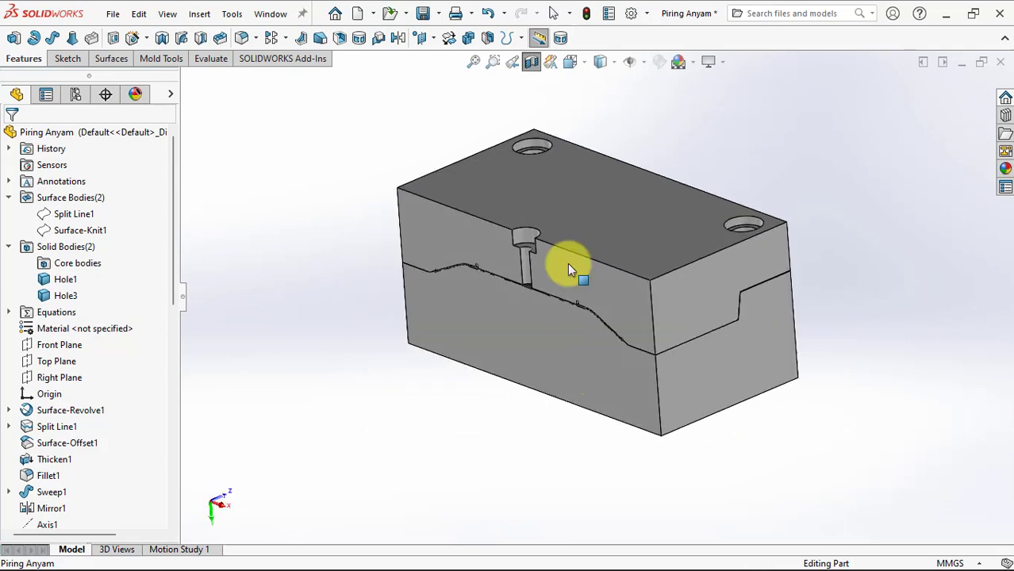
# Turn off the section view and hide the upper mold half body
pyautogui.click(532, 62)
pyautogui.moveTo(534, 199); pyautogui.dragTo(543, 233, button='middle')
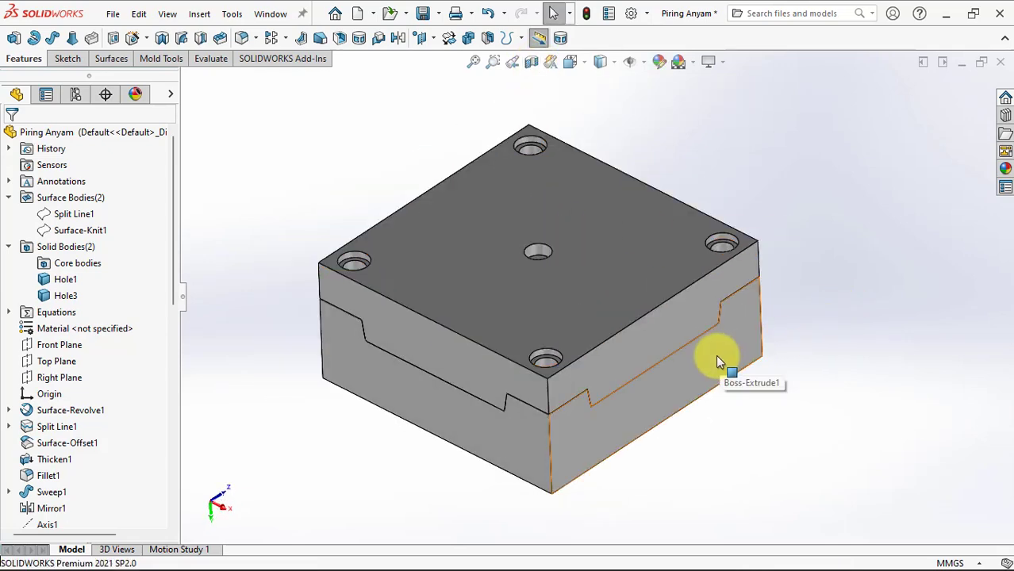
pyautogui.click(612, 291)
pyautogui.click(705, 256)
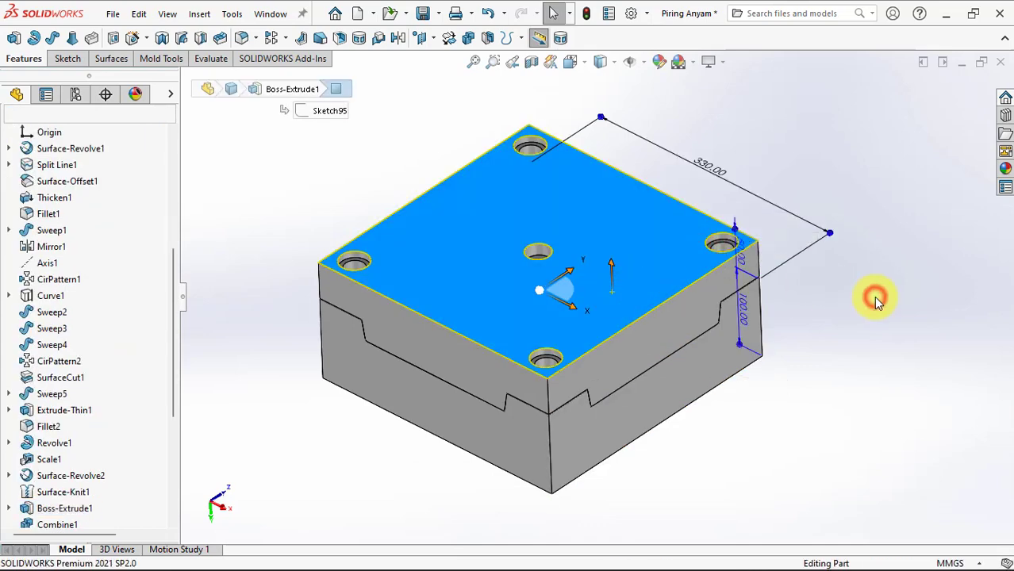